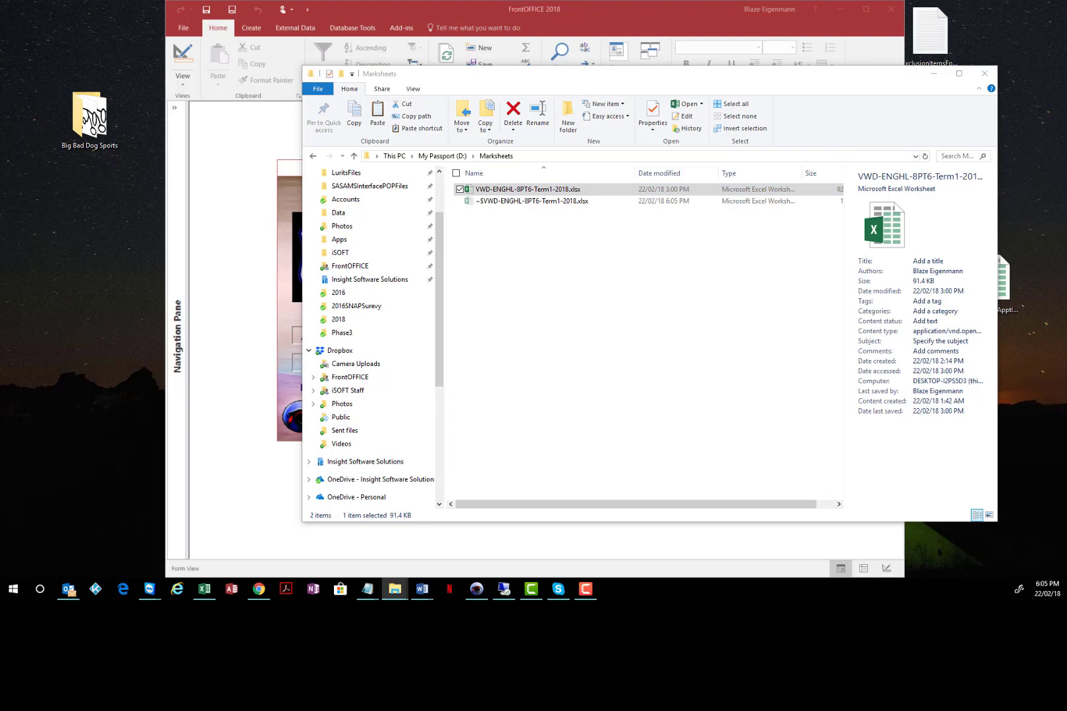
- Switch to the Term1-2018 Excel marksheet and examine row 10's report mark formula, effort symbol cell and Task1 to Task4 marks
drag(1066, 14, 420, 63)
click(502, 54)
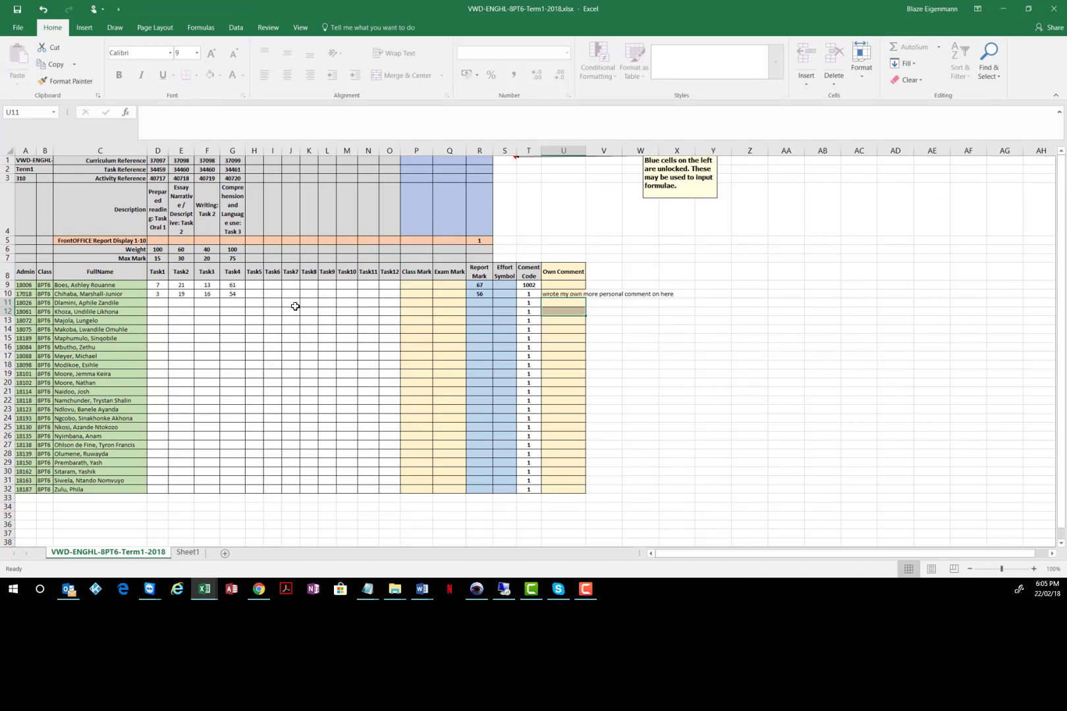
click(158, 303)
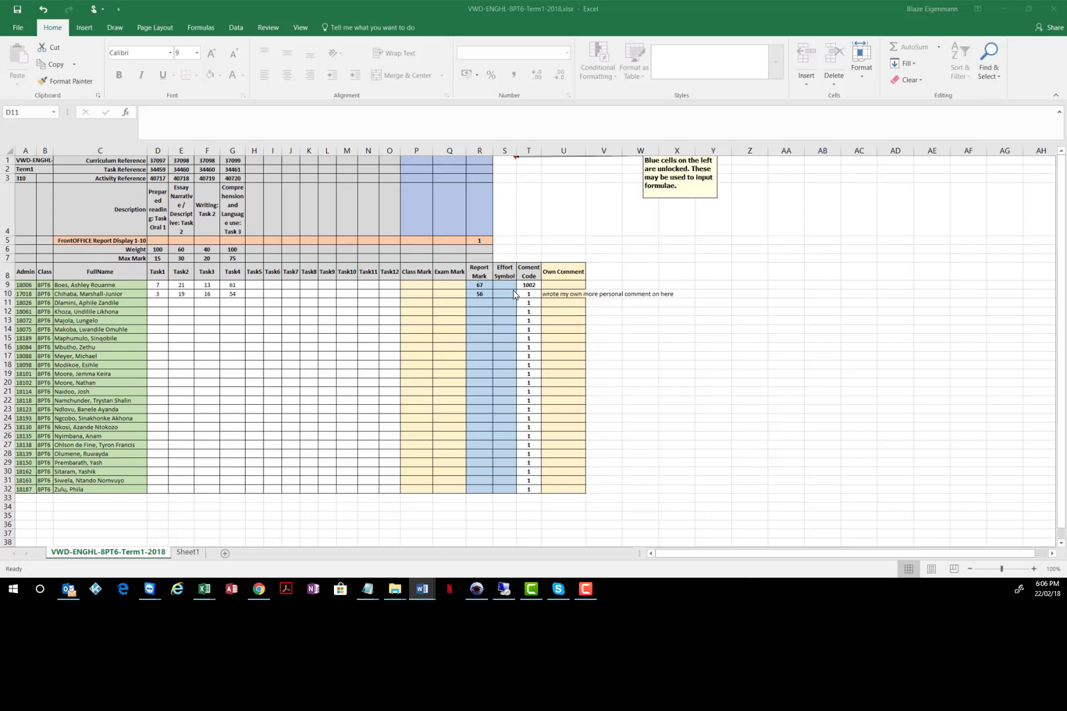
click(480, 294)
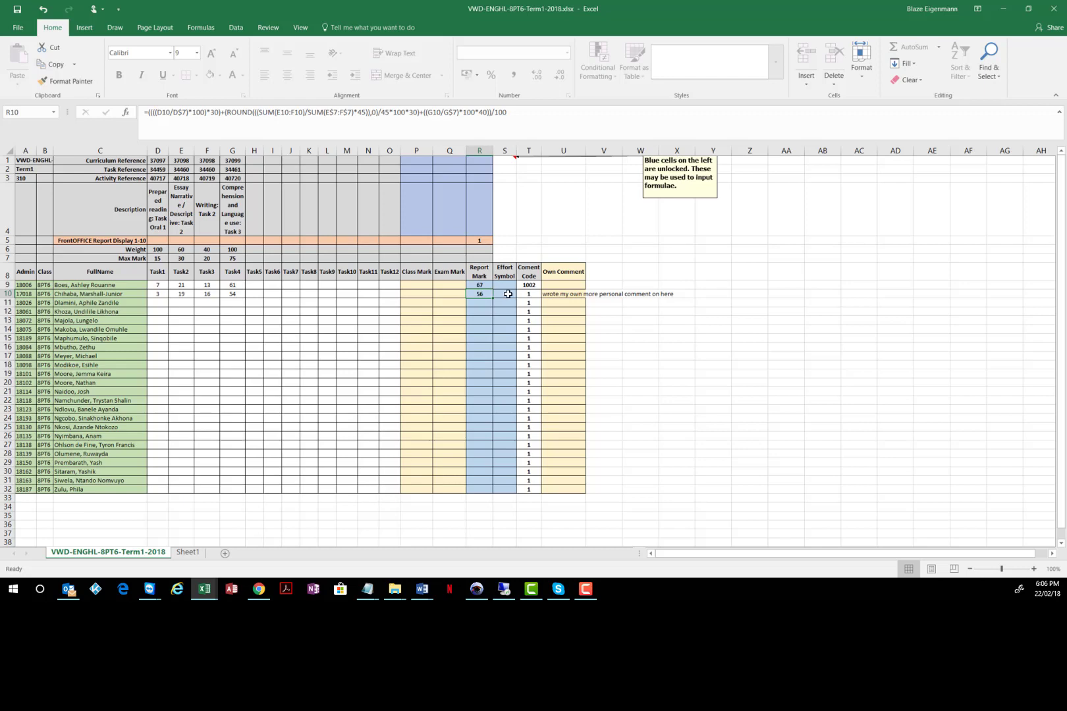
click(508, 294)
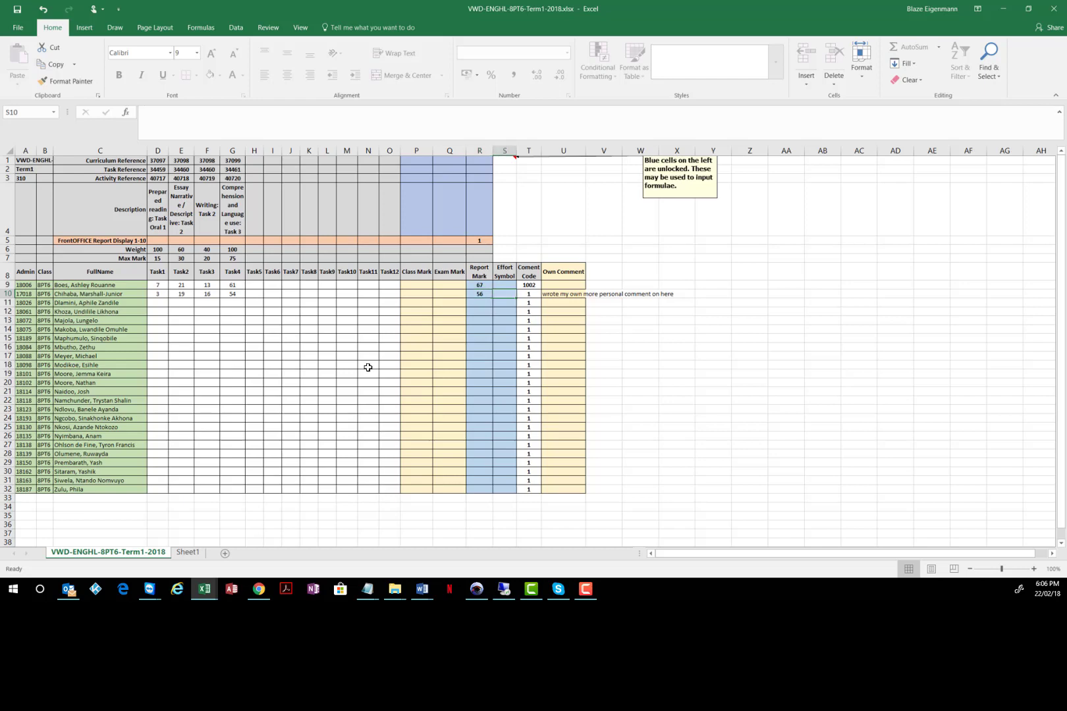
click(481, 294)
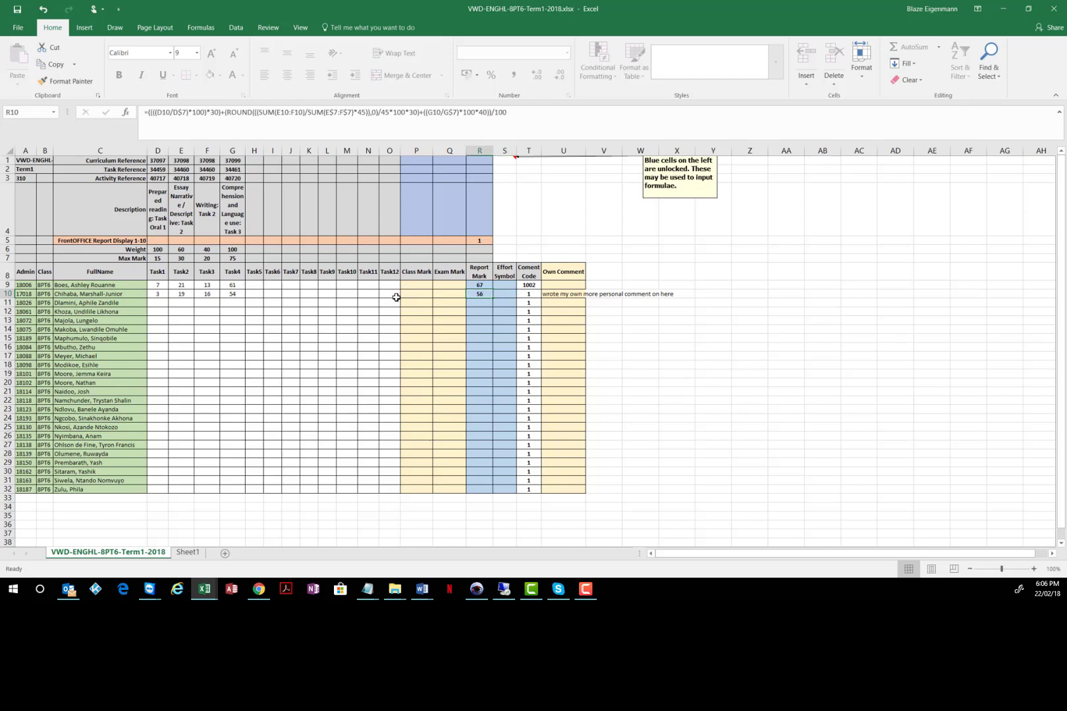
drag(157, 294, 239, 292)
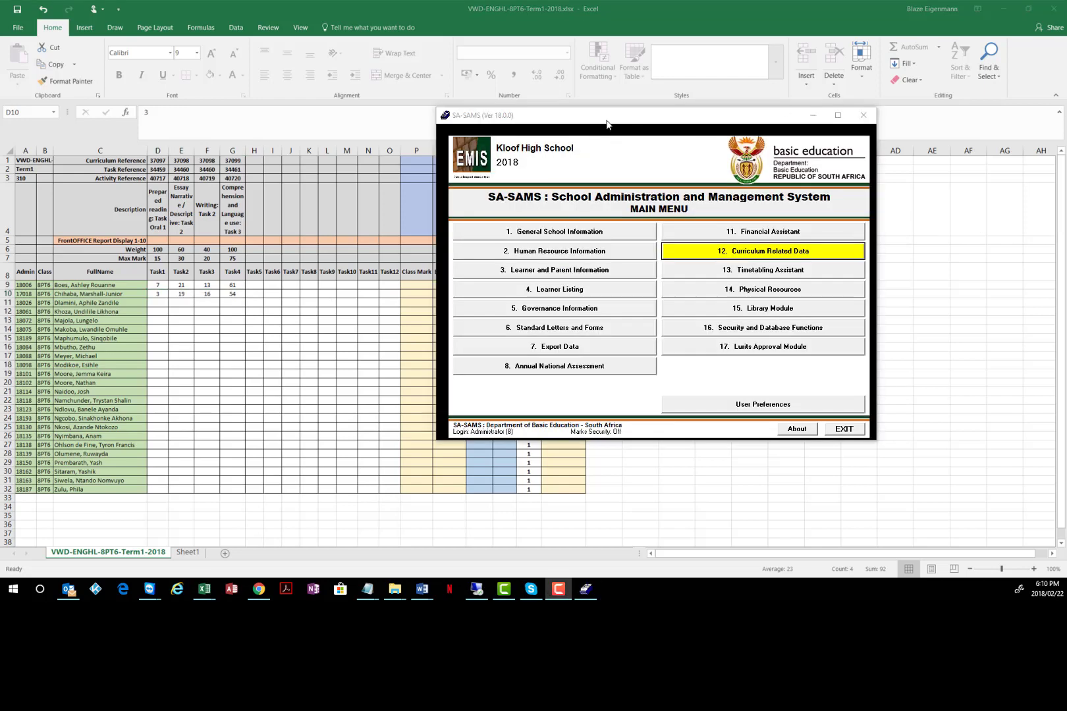
- In SA-SAMS, open Maintain Learner SBA Results and load the Grade 08 English Home Language Term1 grid for subject group 8PT6 ENG 8 2026
drag(607, 120, 762, 125)
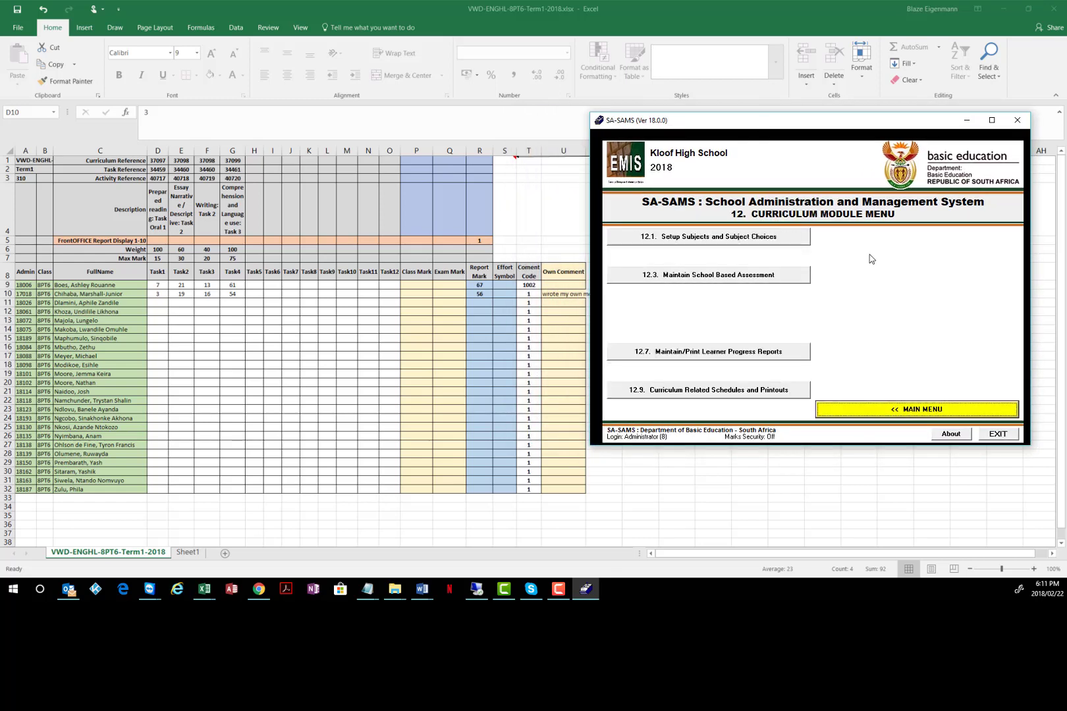
click(706, 279)
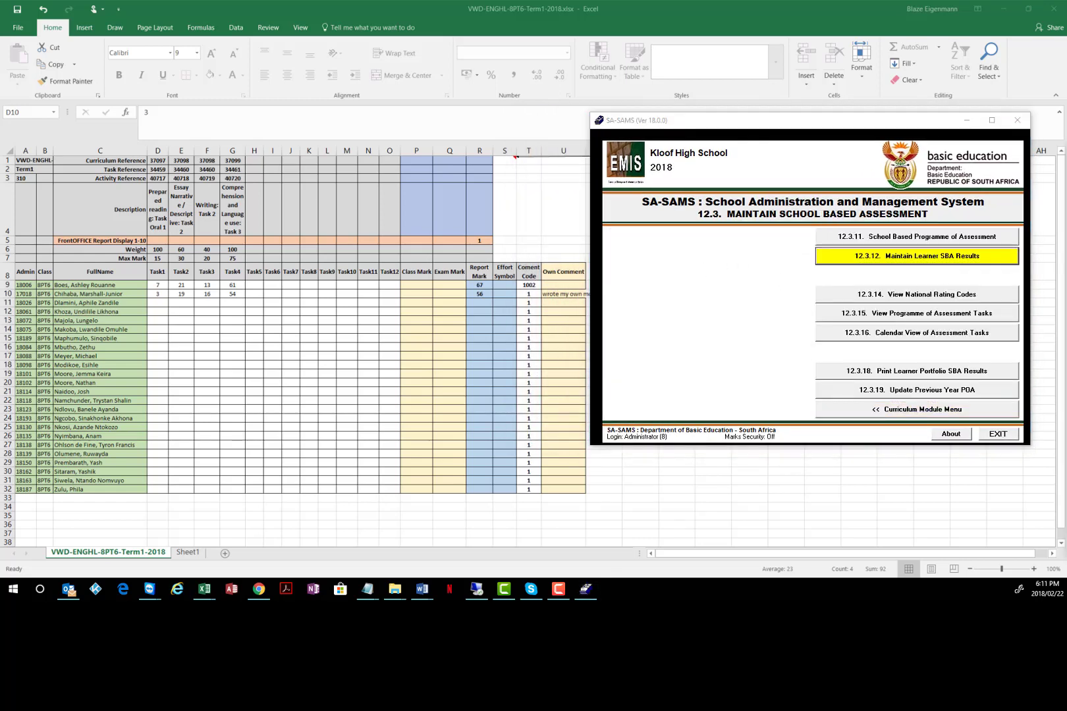
click(916, 255)
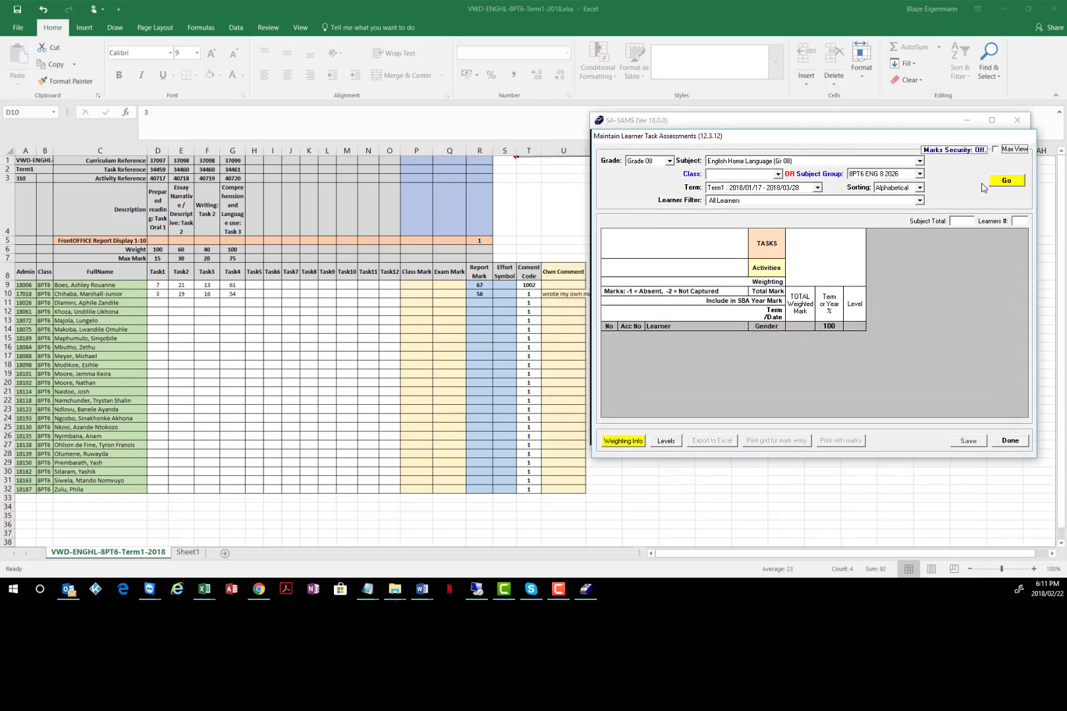
click(919, 174)
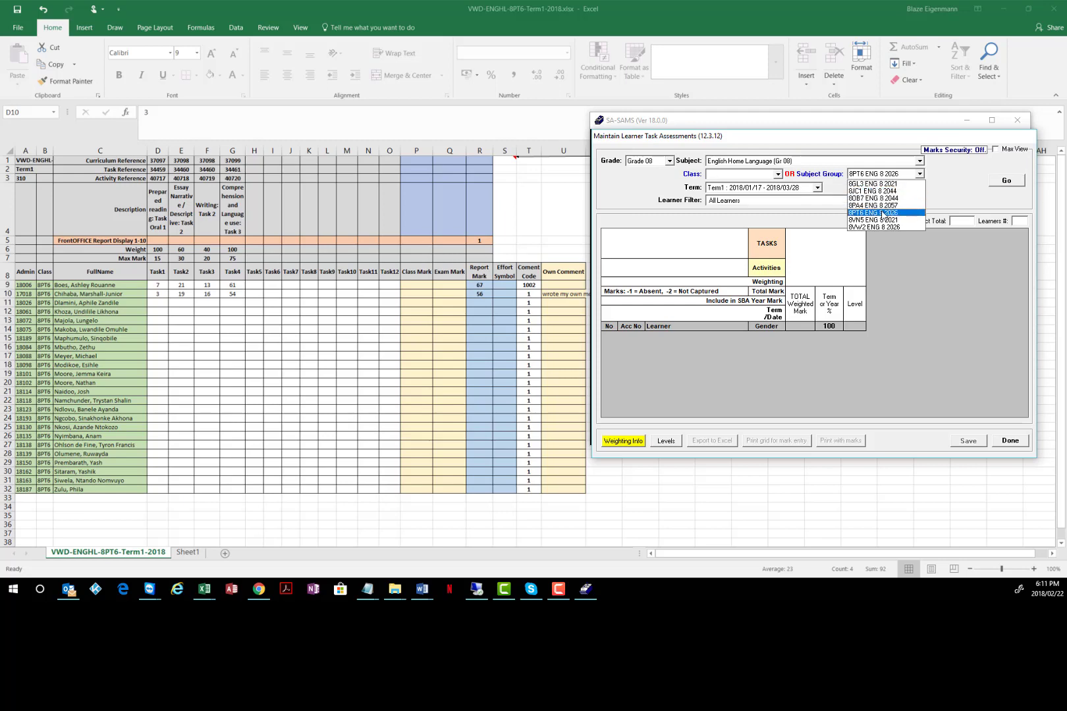
click(956, 211)
click(1008, 182)
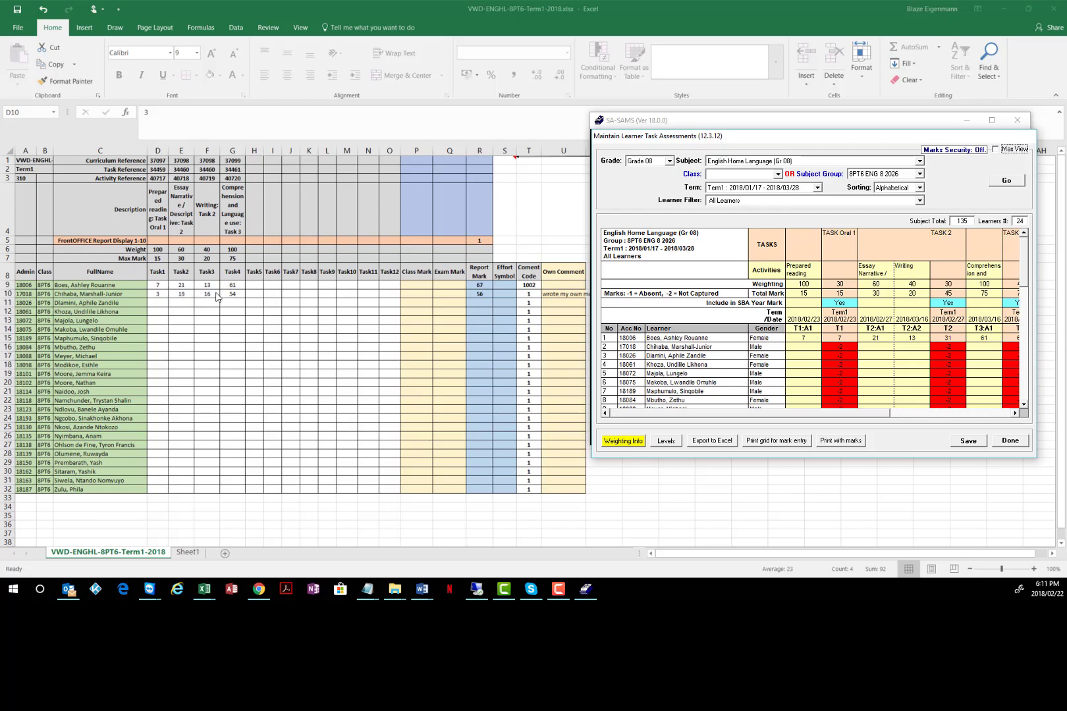
- Compare the tasks and activities across the assessment grid with the Task1 and Task2 columns in the Excel marksheet
key(F10)
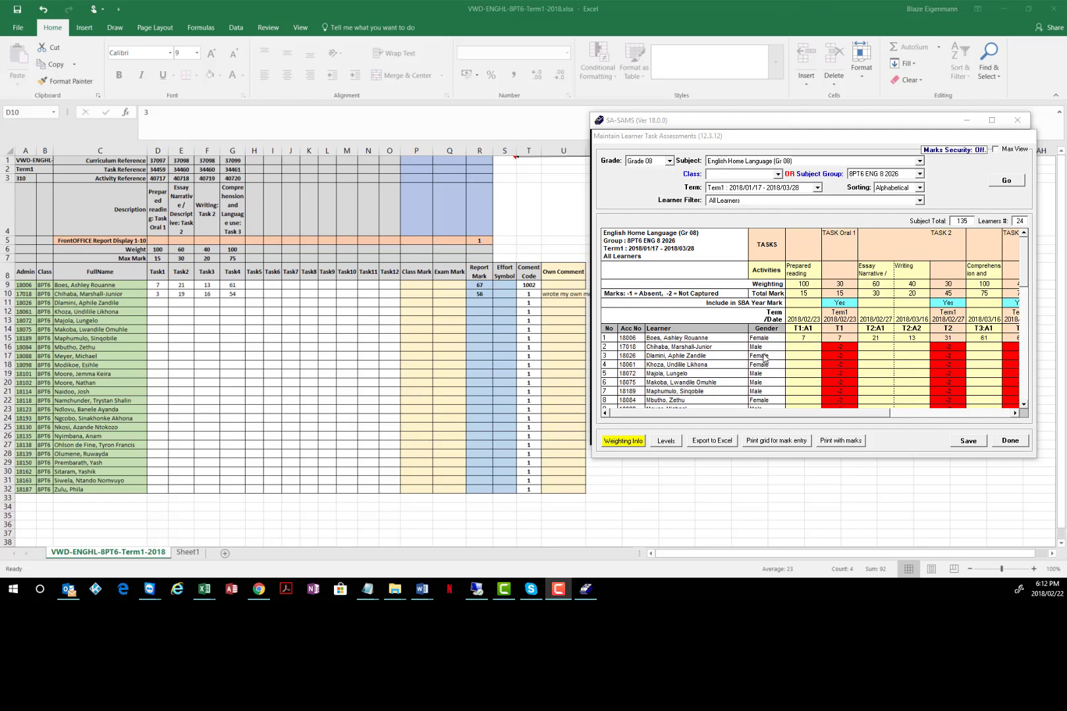
drag(844, 414, 809, 413)
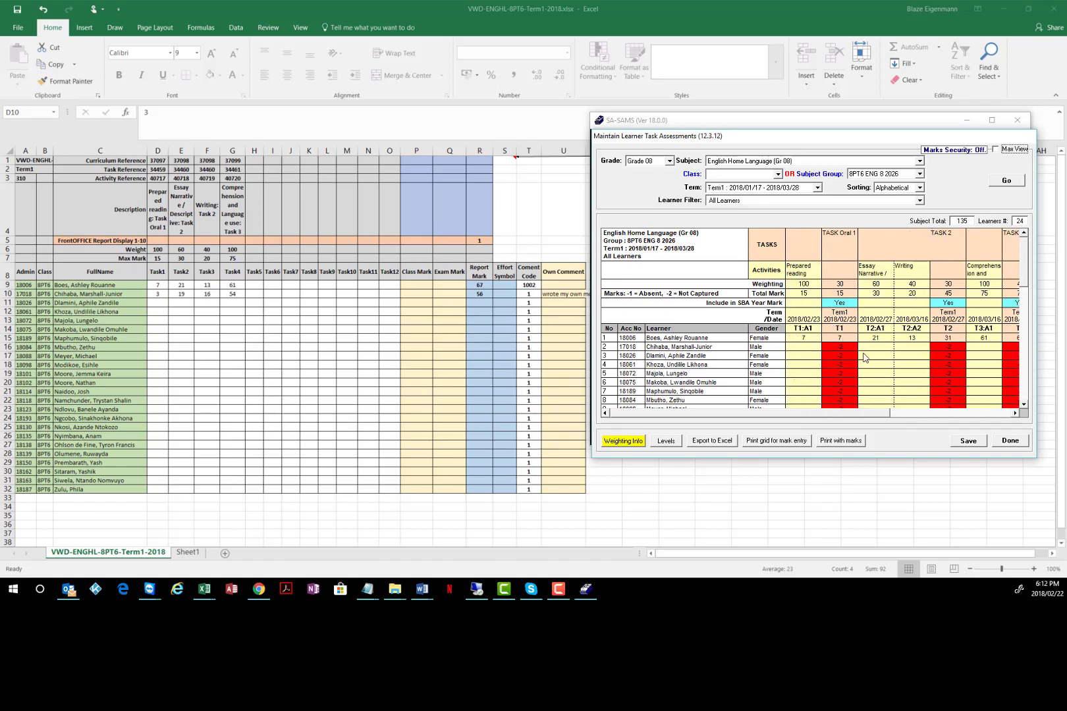
click(1014, 414)
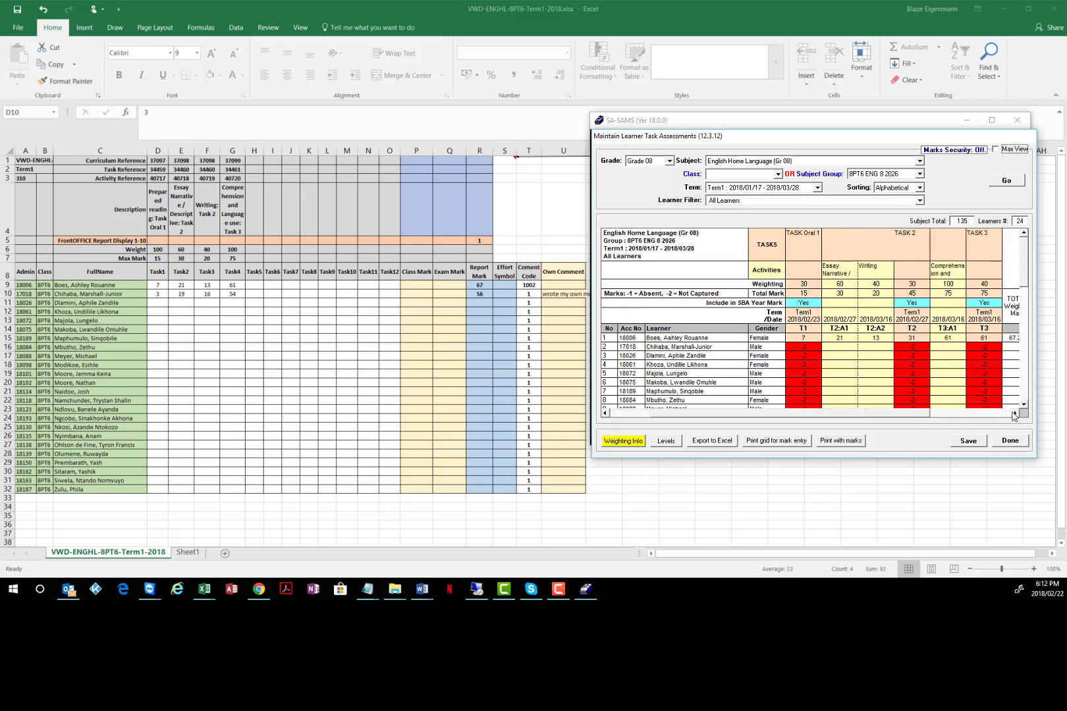
click(810, 414)
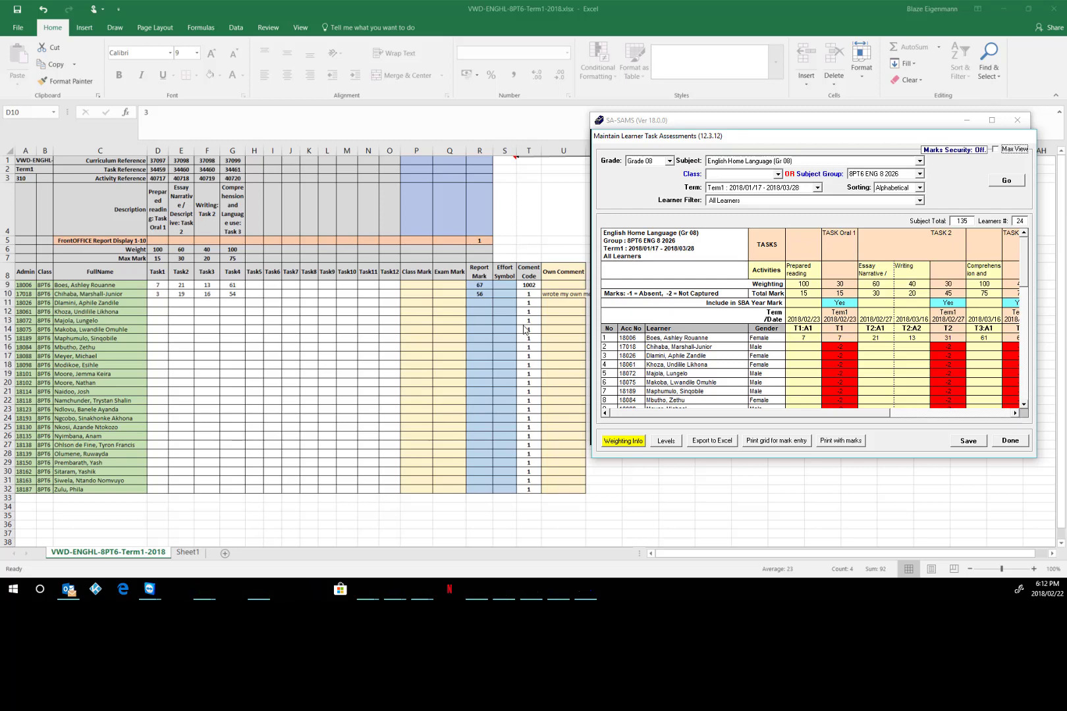
click(181, 276)
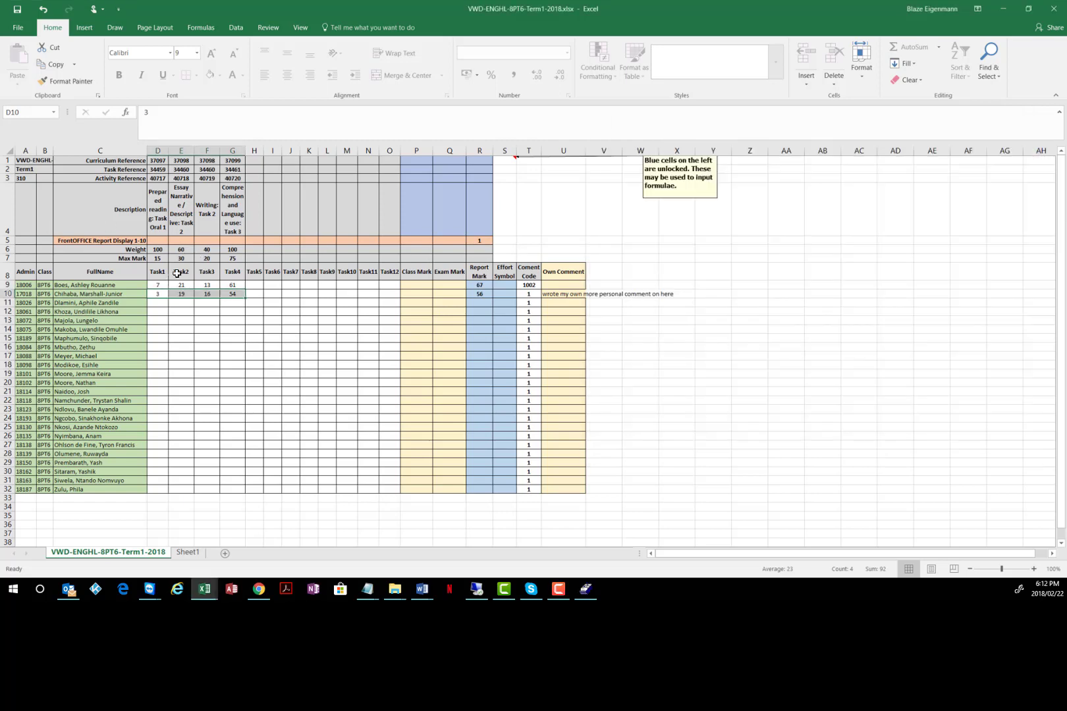
click(163, 271)
click(180, 272)
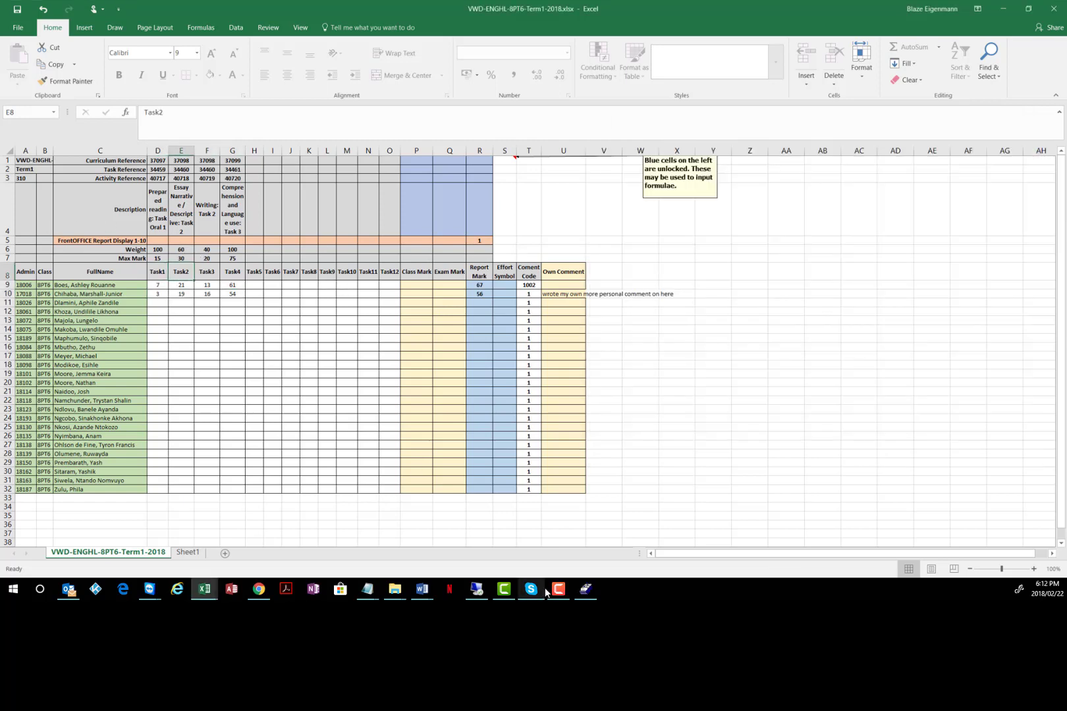
- Return to SA-SAMS, load Grade 10 Accounting for subject group 10 6 2 ACC 10 2018, and look through the learners' task marks
click(585, 590)
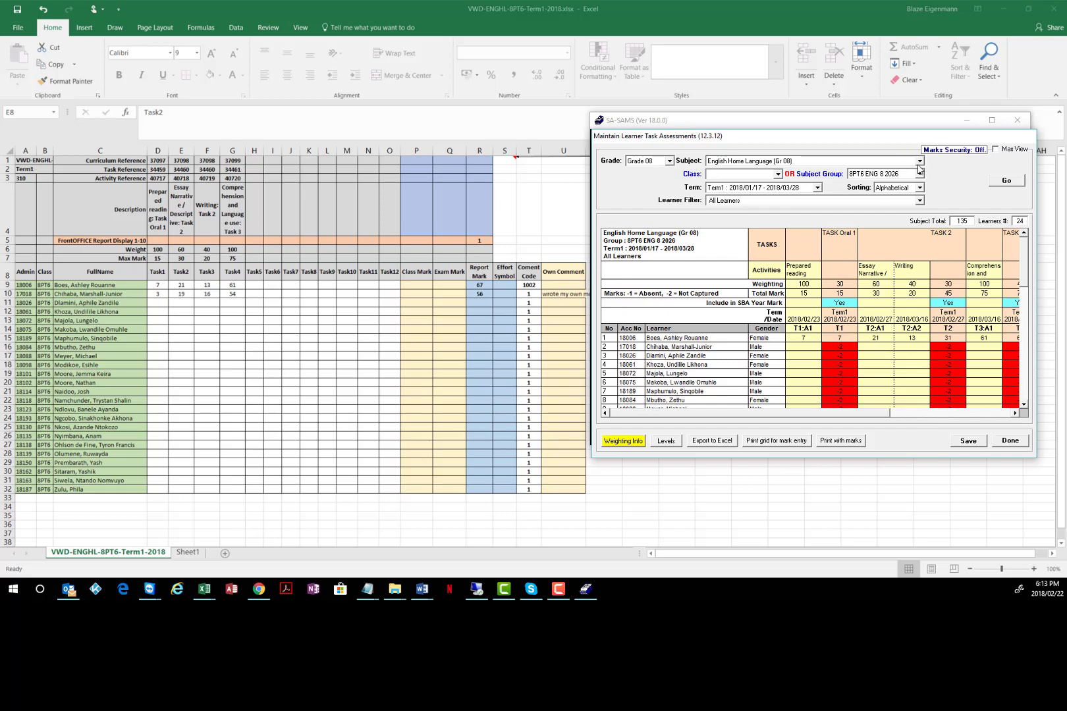
click(656, 164)
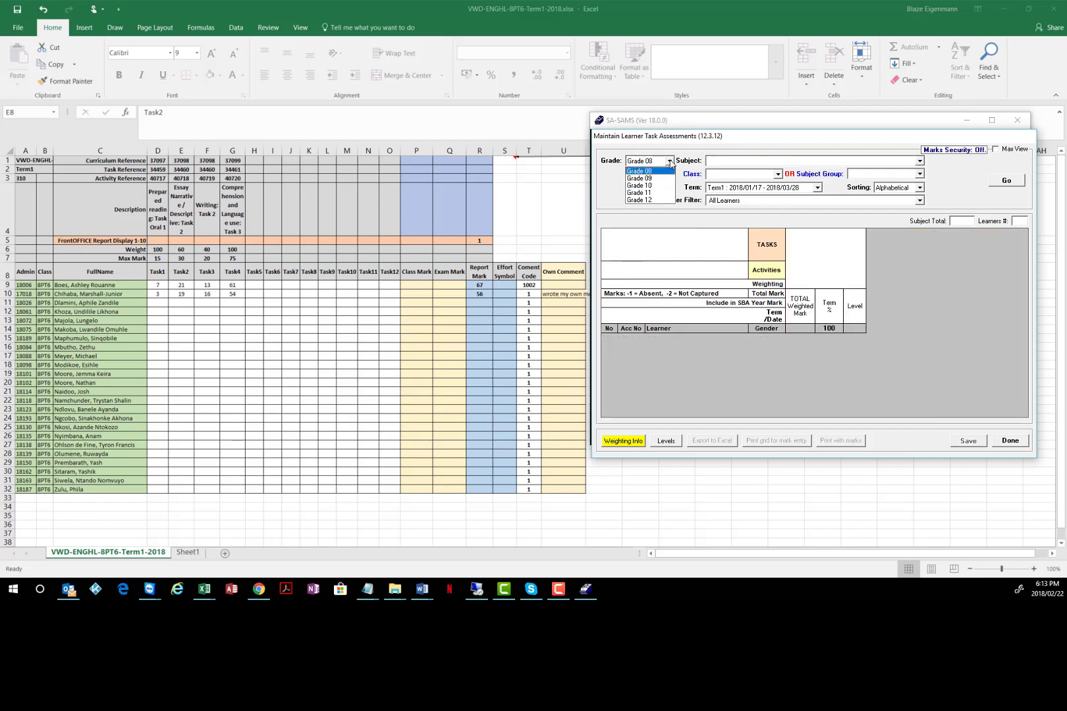
click(649, 189)
click(919, 161)
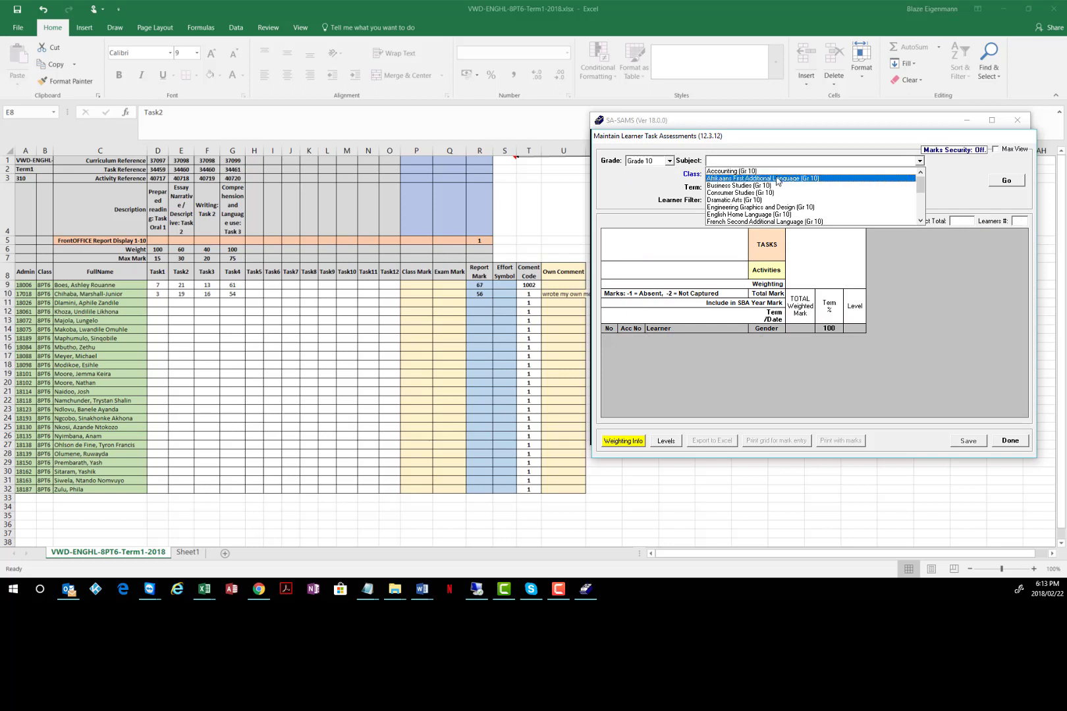
click(732, 171)
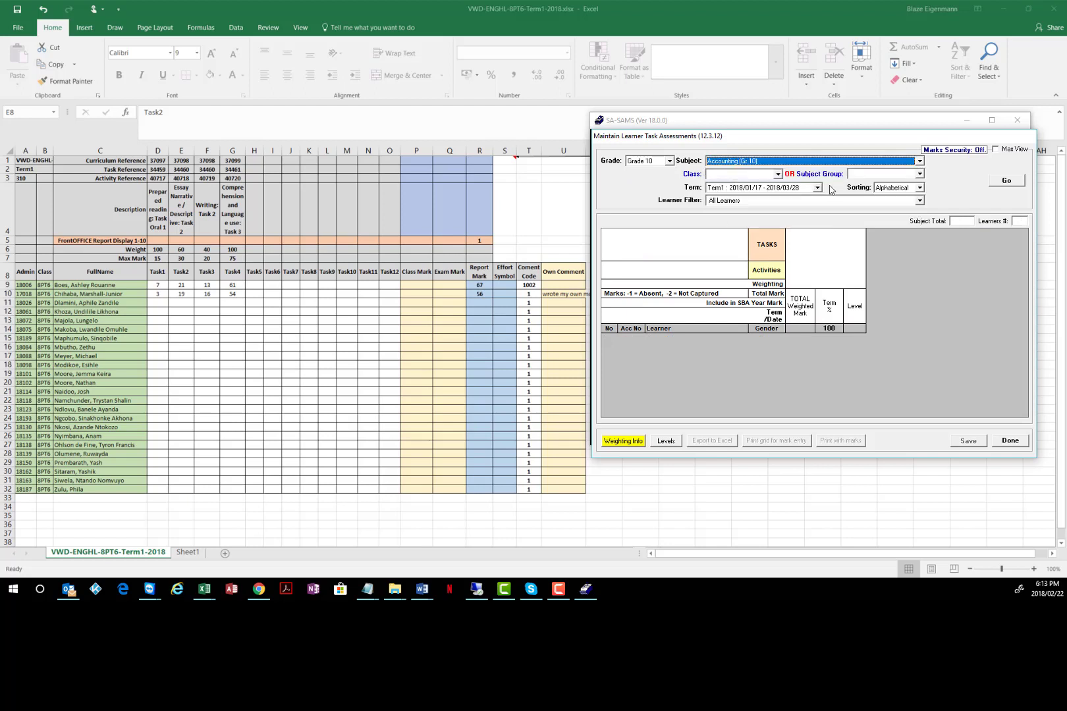
click(921, 175)
click(879, 183)
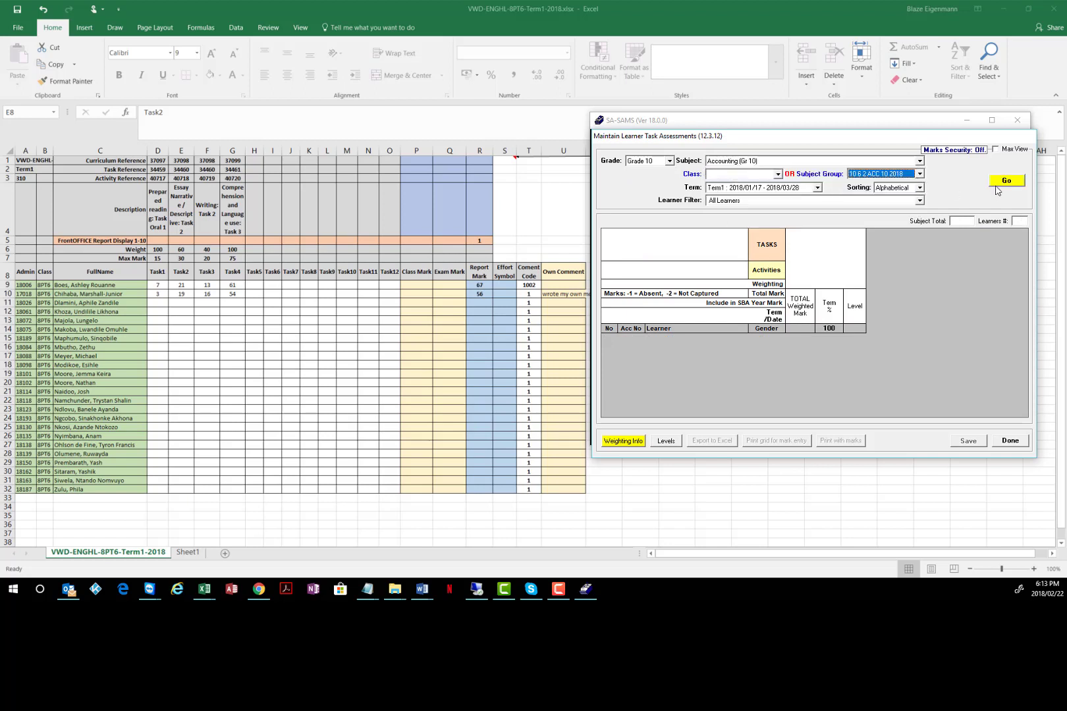
click(997, 184)
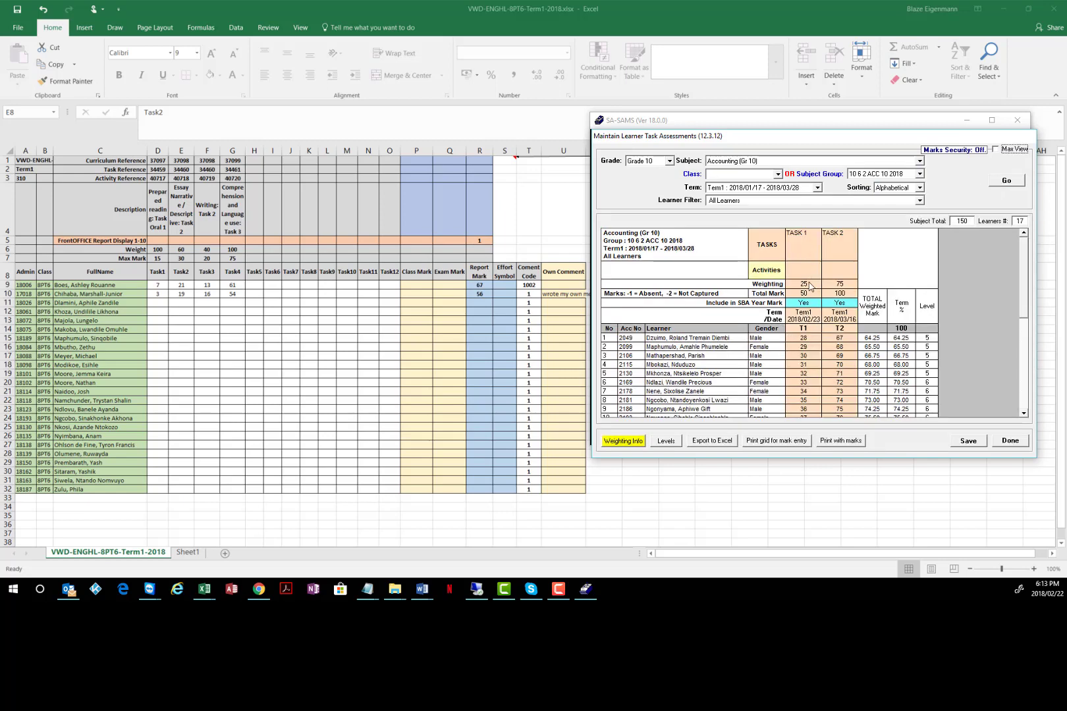
scroll(809, 329, down, 3)
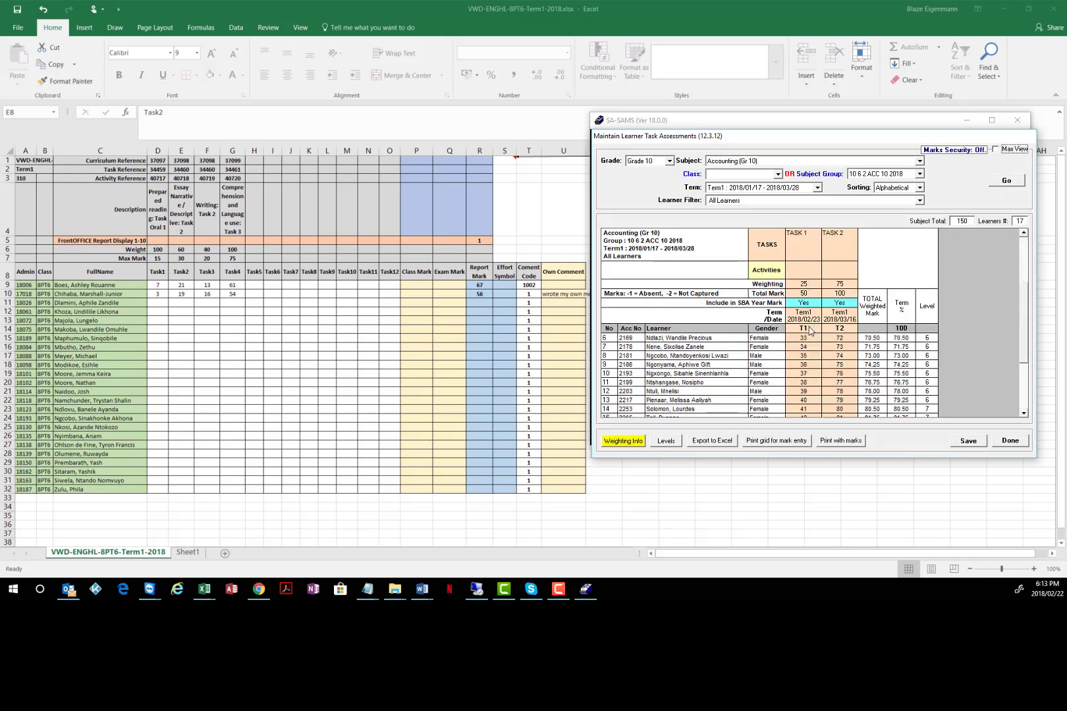
scroll(811, 334, up, 3)
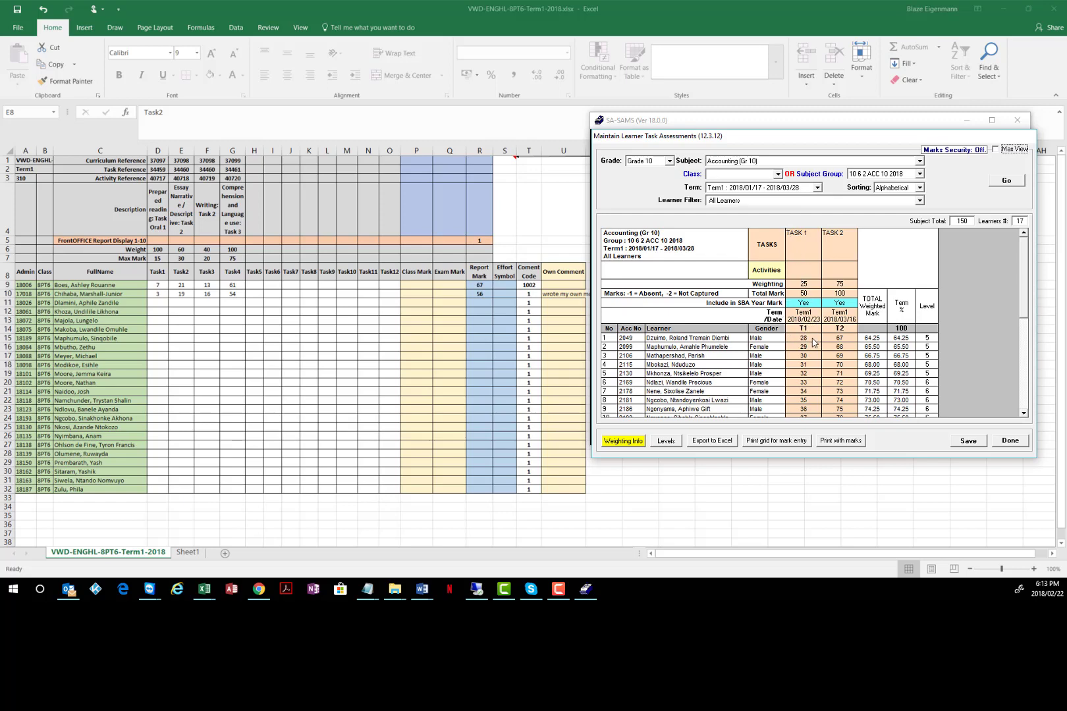
- Load the Grade 08 English Home Language assessment grid for subject group 8PT6 ENG 8 2026 again
click(921, 163)
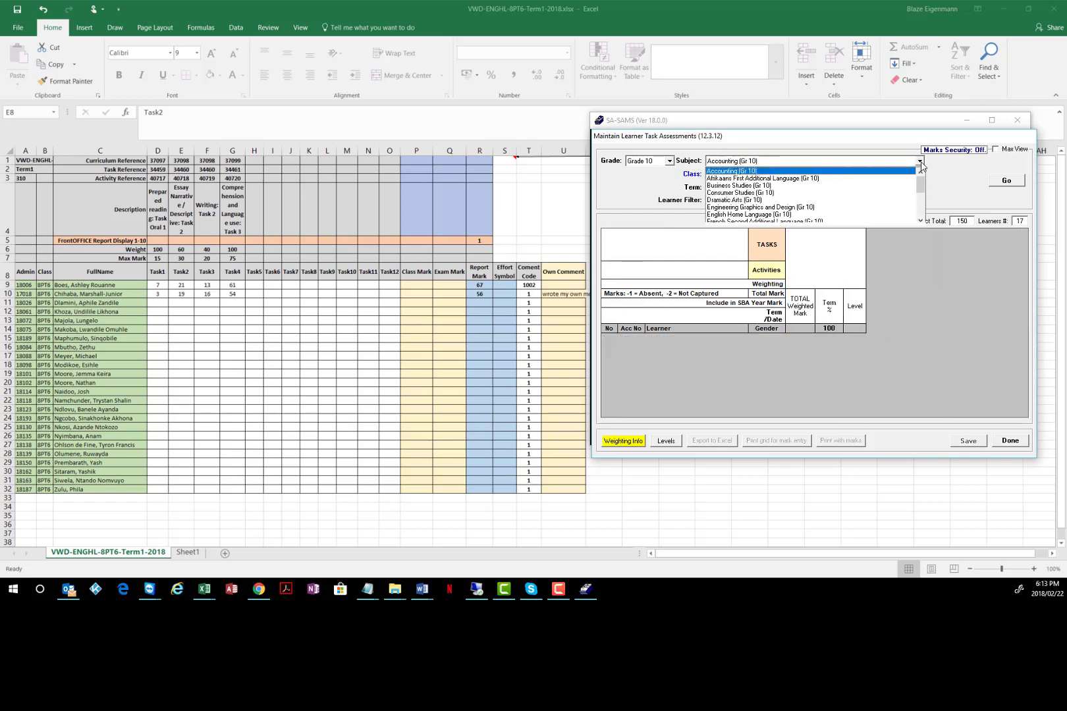
click(669, 160)
click(669, 161)
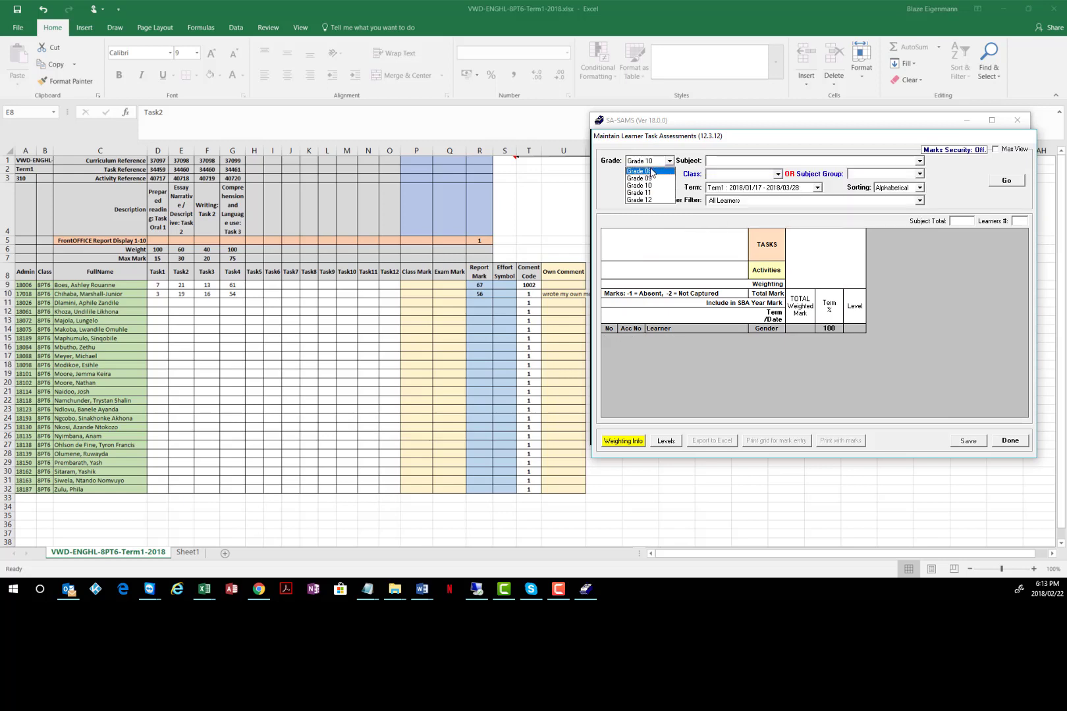
click(649, 169)
click(920, 161)
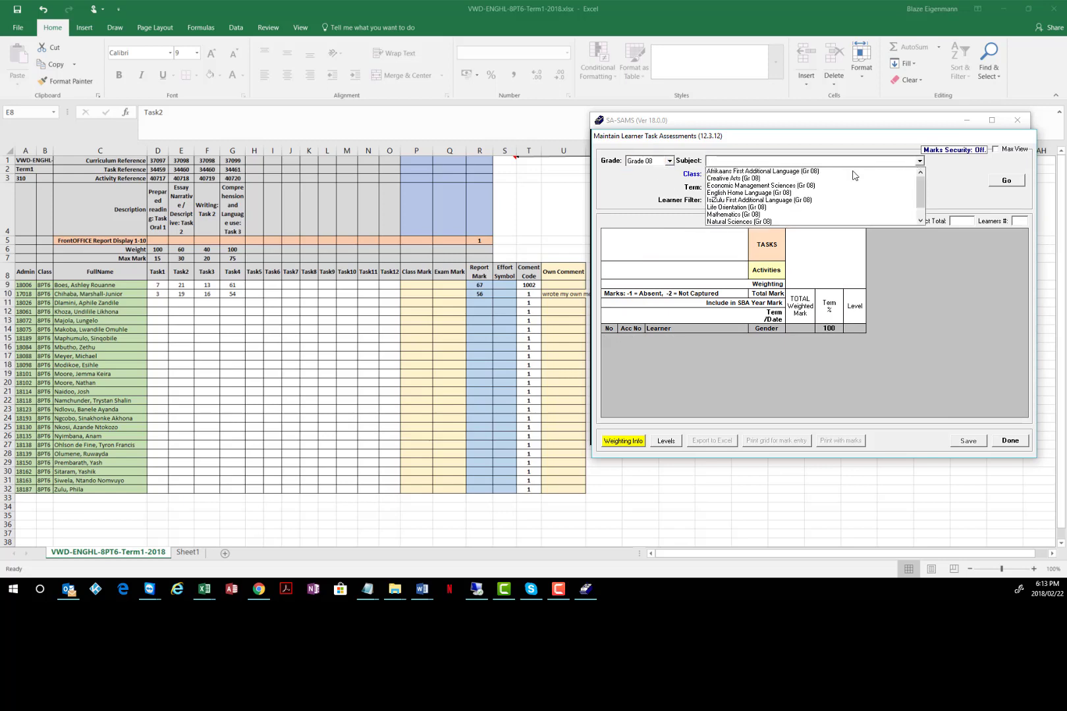
click(764, 193)
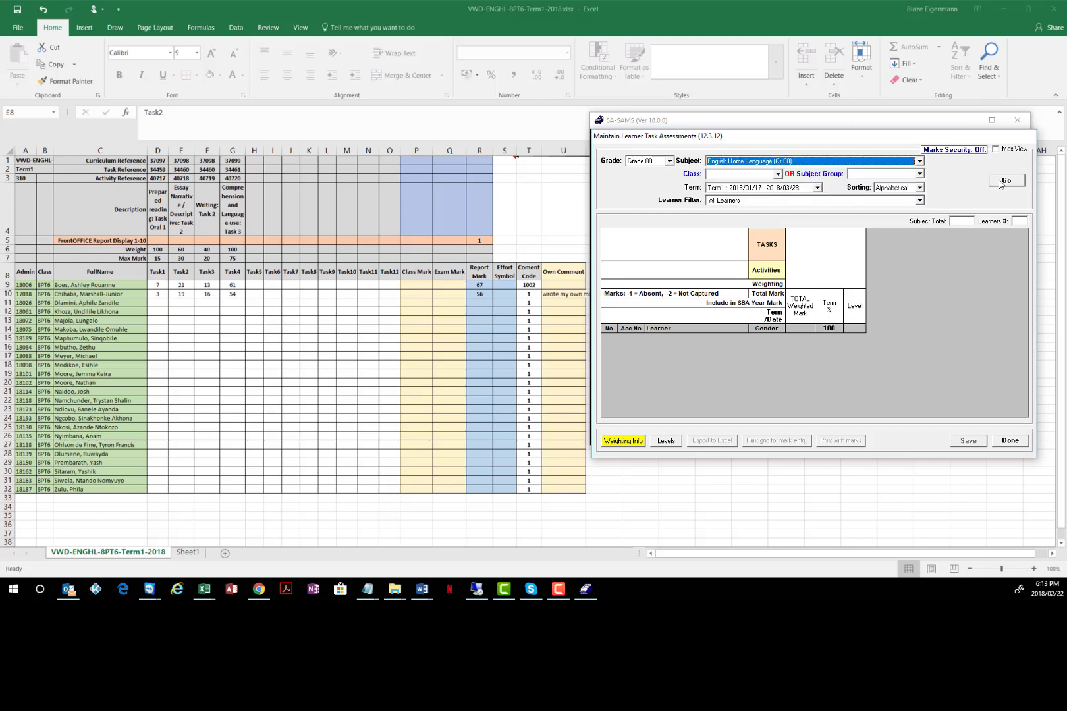
click(919, 174)
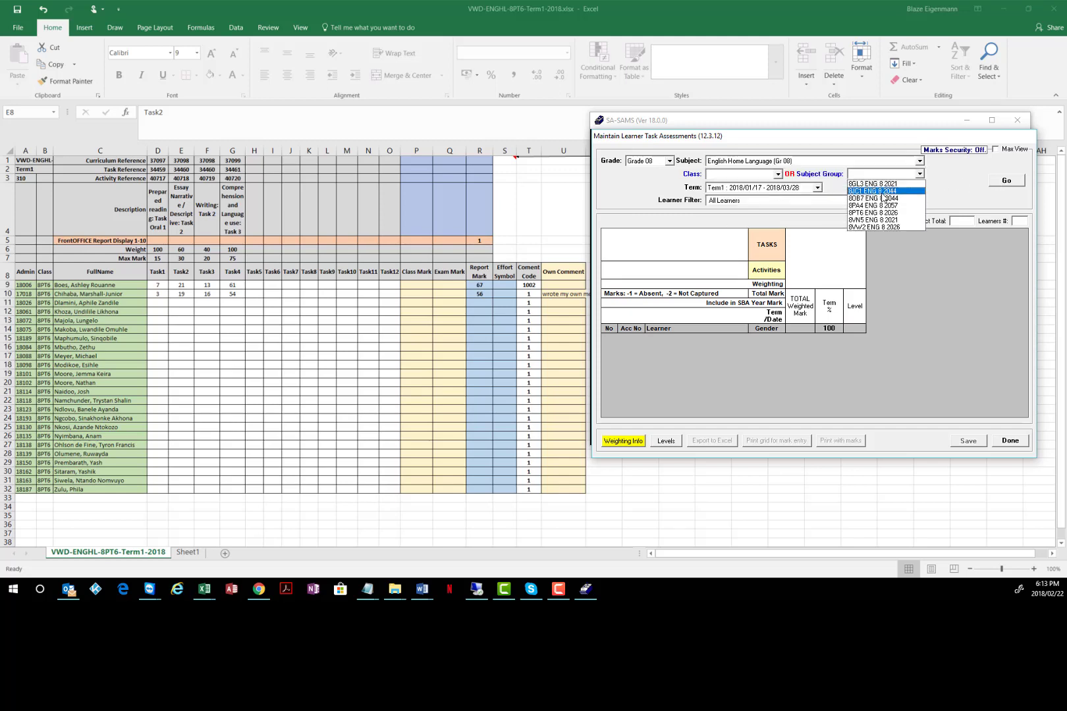
click(873, 213)
click(1007, 182)
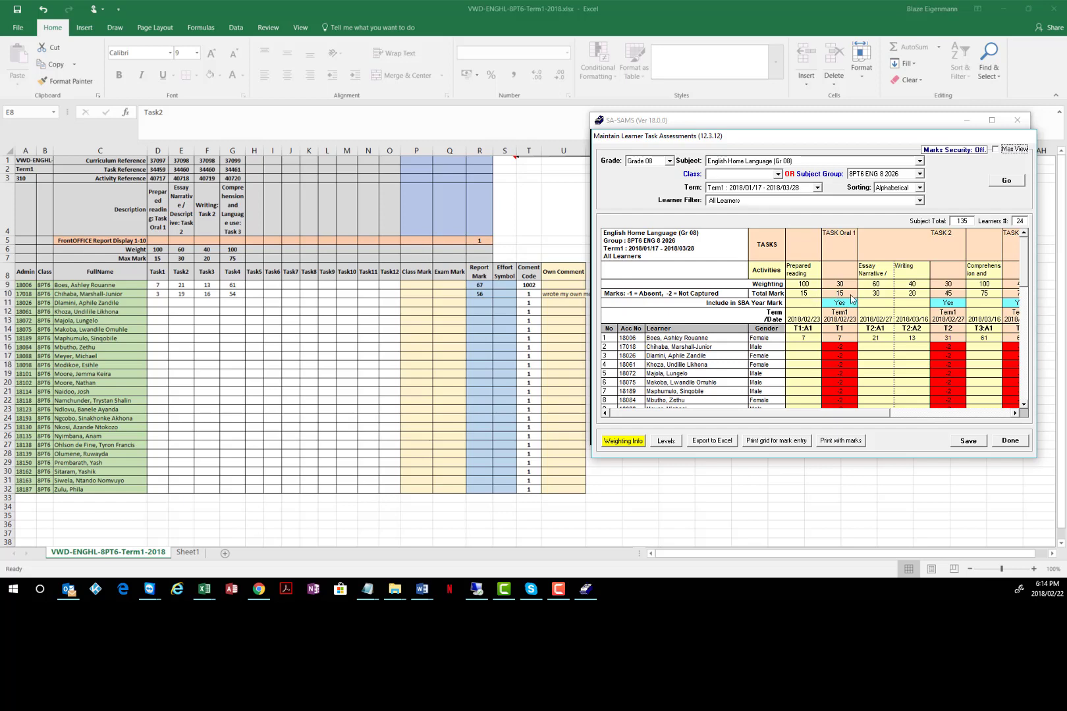
- Review the grid's activity and task columns through to the weighted total, term percentage and level
click(1015, 414)
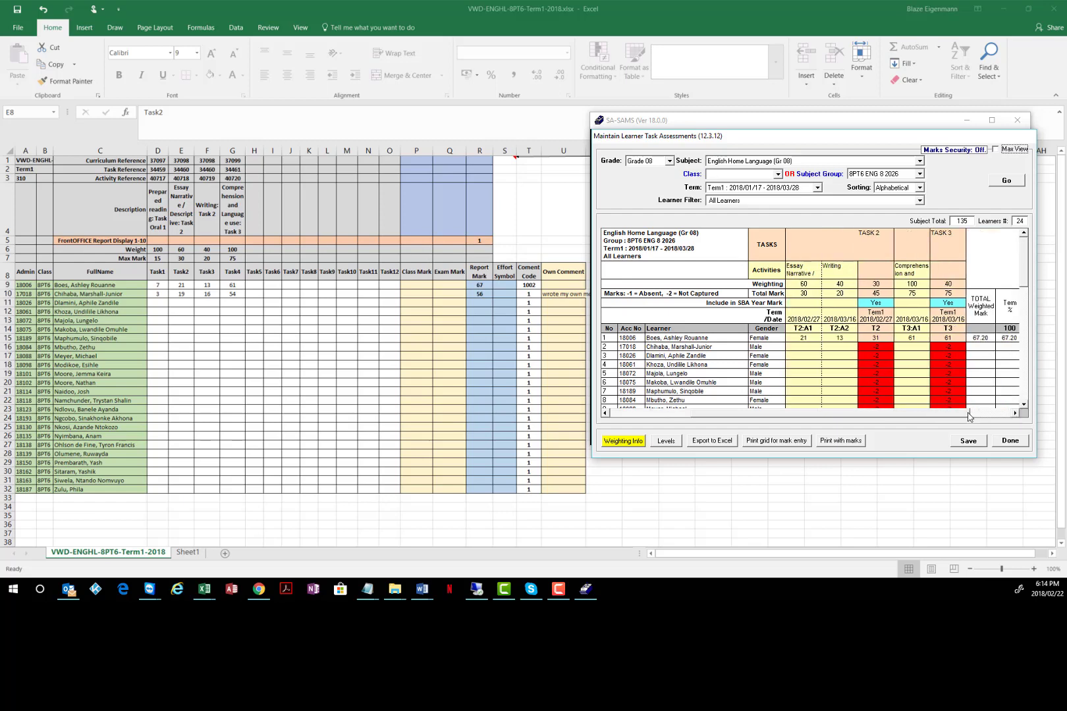
drag(968, 415, 801, 414)
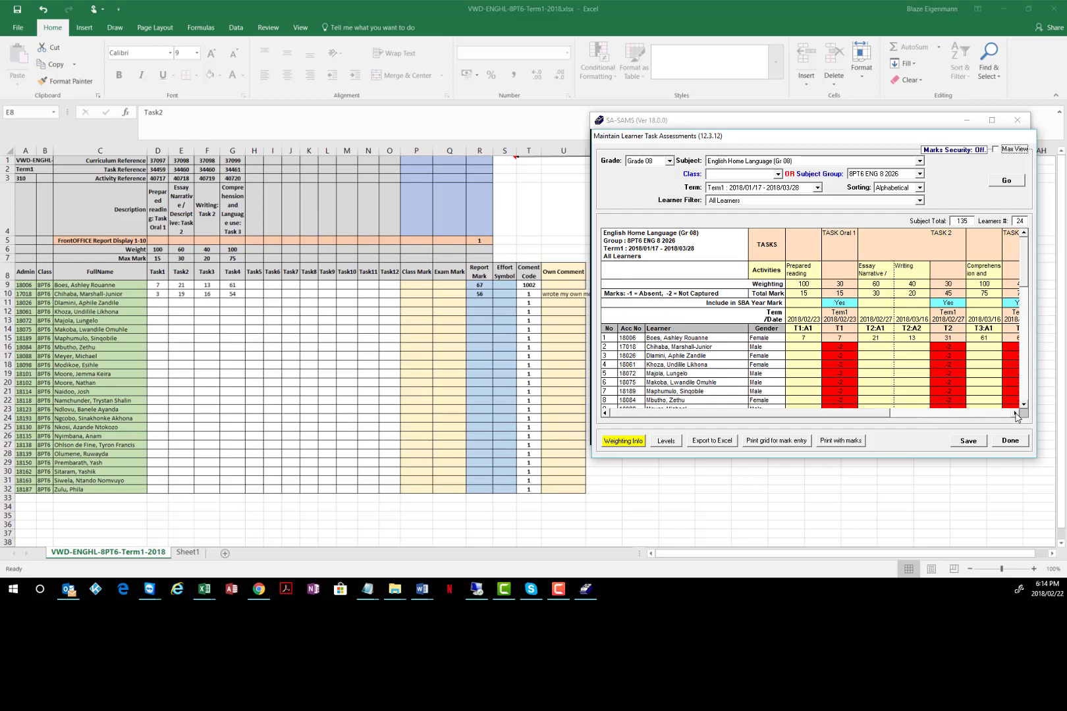
click(1015, 414)
click(1016, 414)
click(1015, 413)
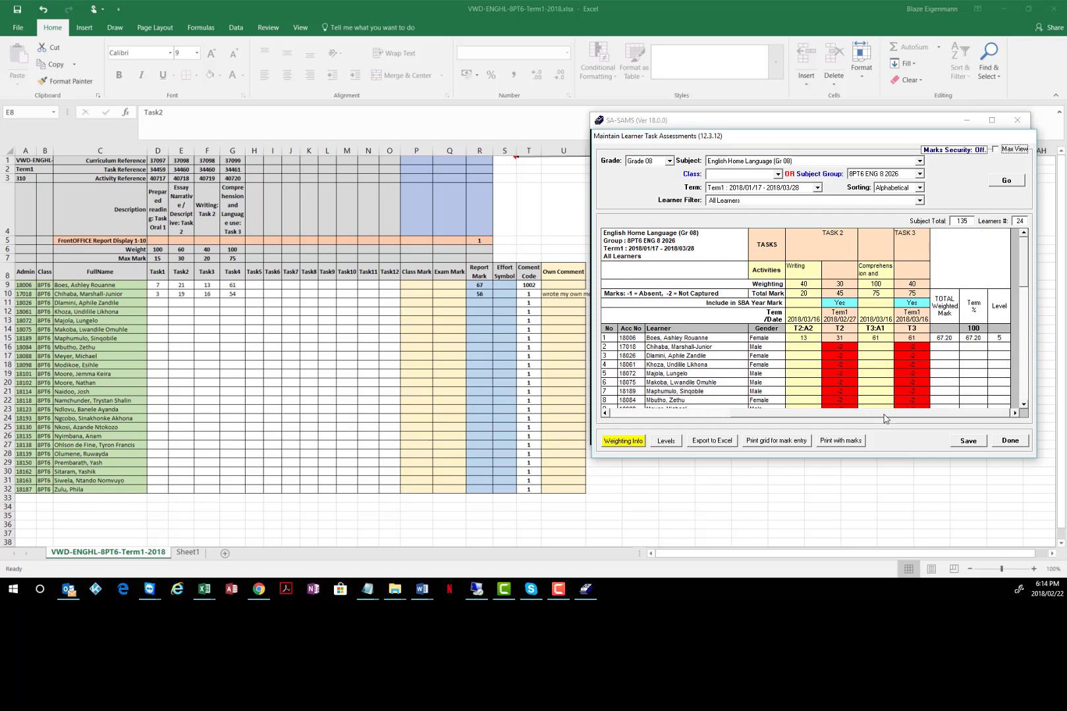
drag(886, 416, 788, 418)
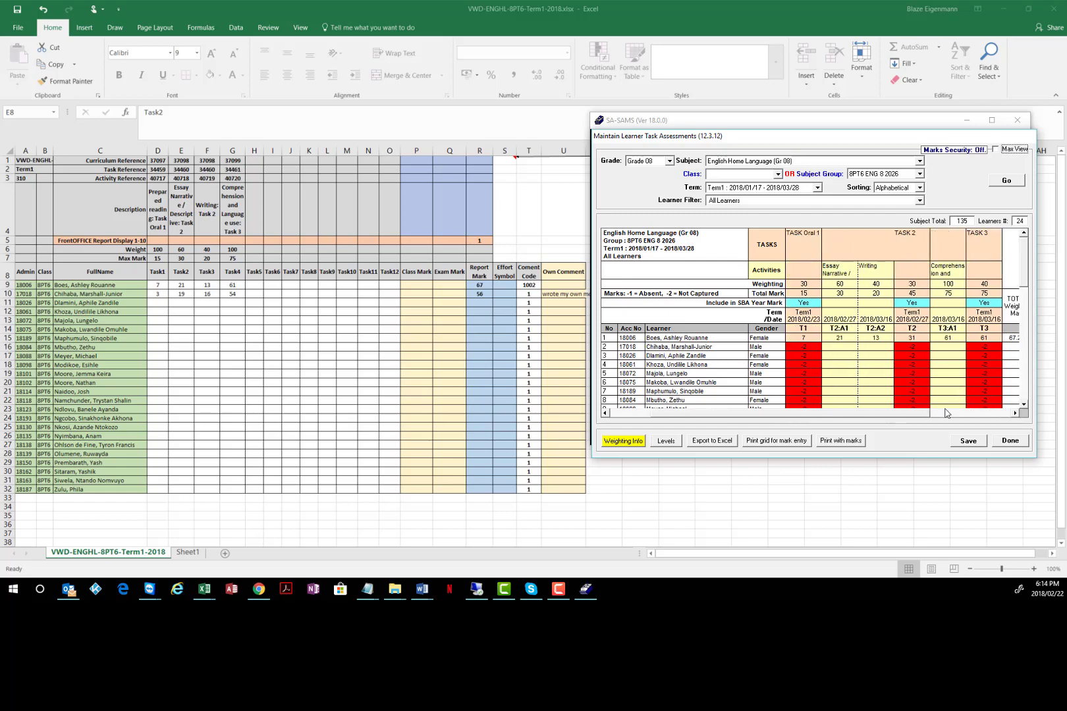
- Look across the Grade 08 English grid from the weighted total, term percentage and level back to the first oral activity
click(1015, 413)
click(1015, 413)
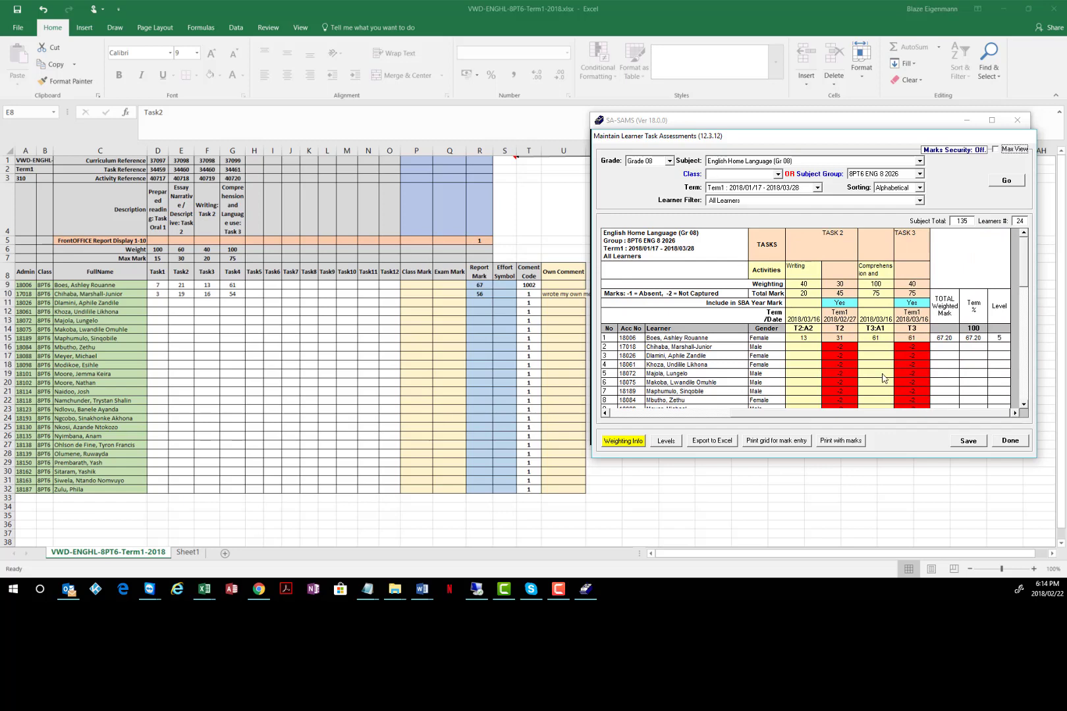
drag(882, 416, 785, 418)
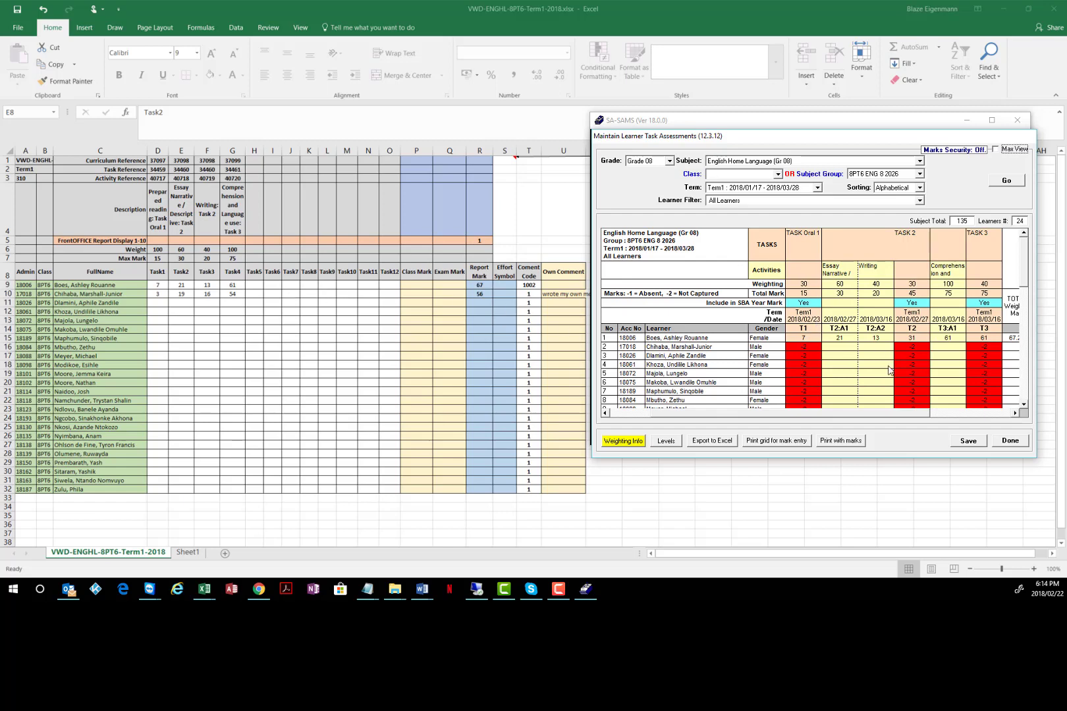
drag(724, 414, 658, 414)
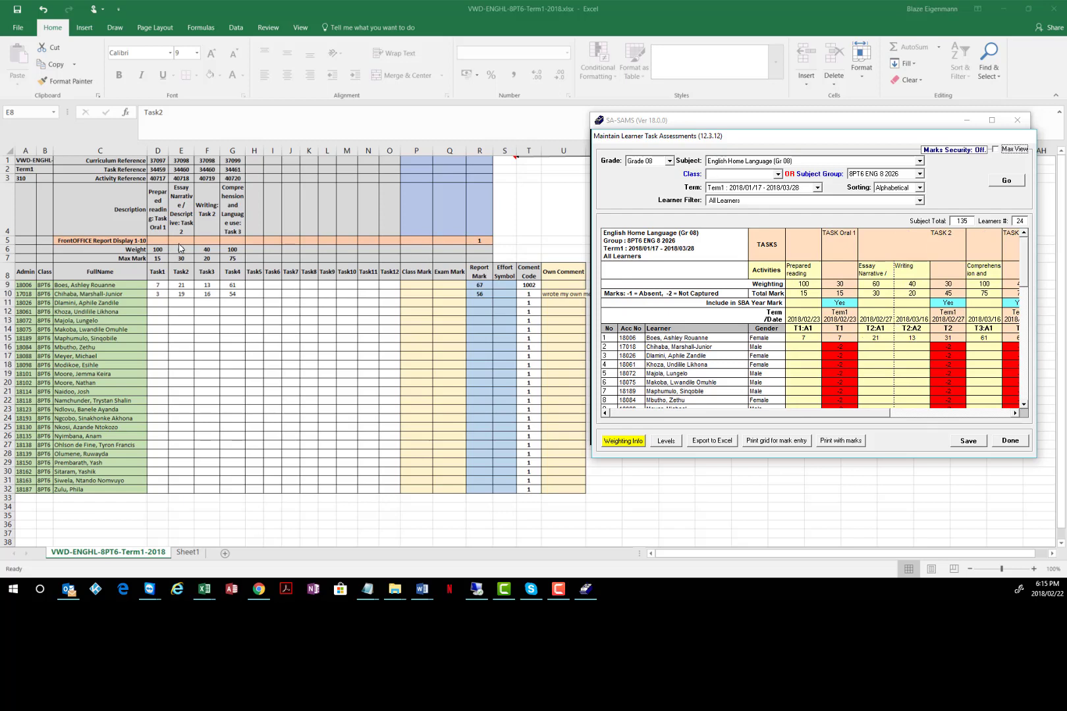
- Switch to the Excel marksheet and check the Task1 to Task4 headings and their maximum marks
click(185, 297)
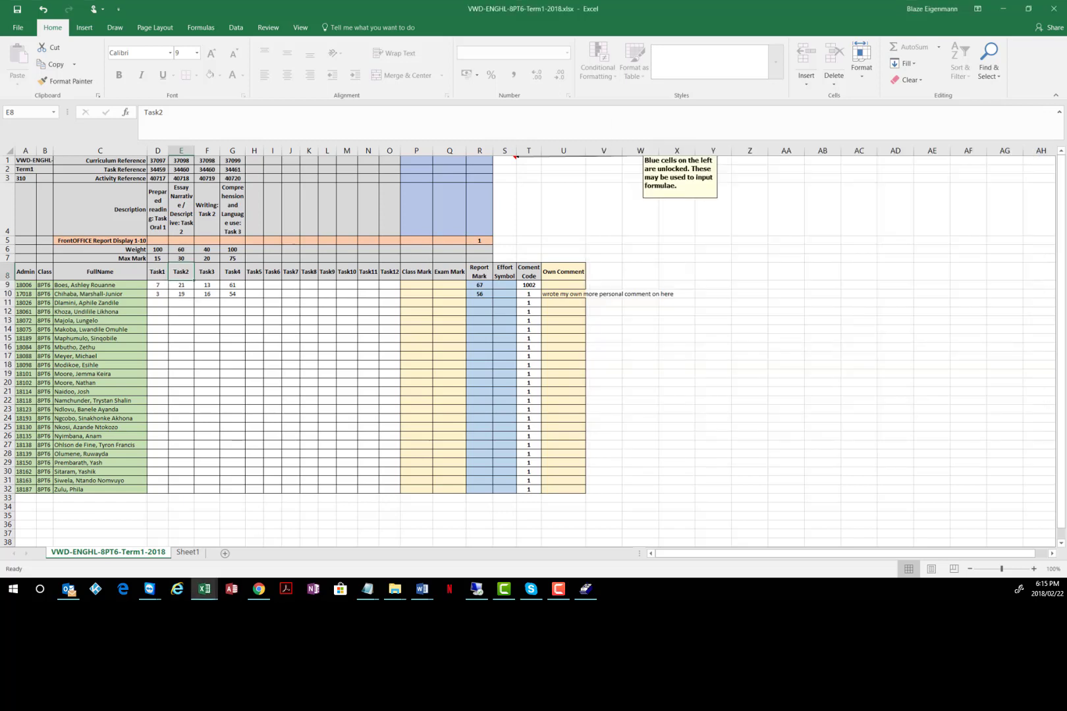
drag(158, 271, 232, 272)
click(177, 271)
click(160, 260)
click(182, 261)
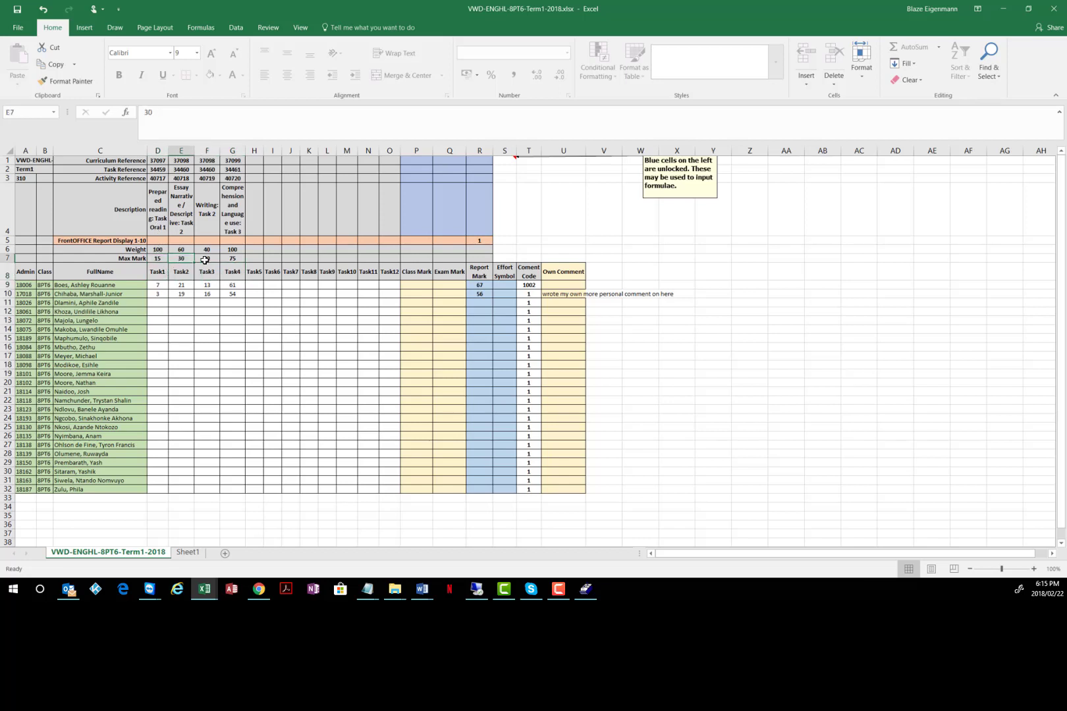
click(208, 259)
click(247, 259)
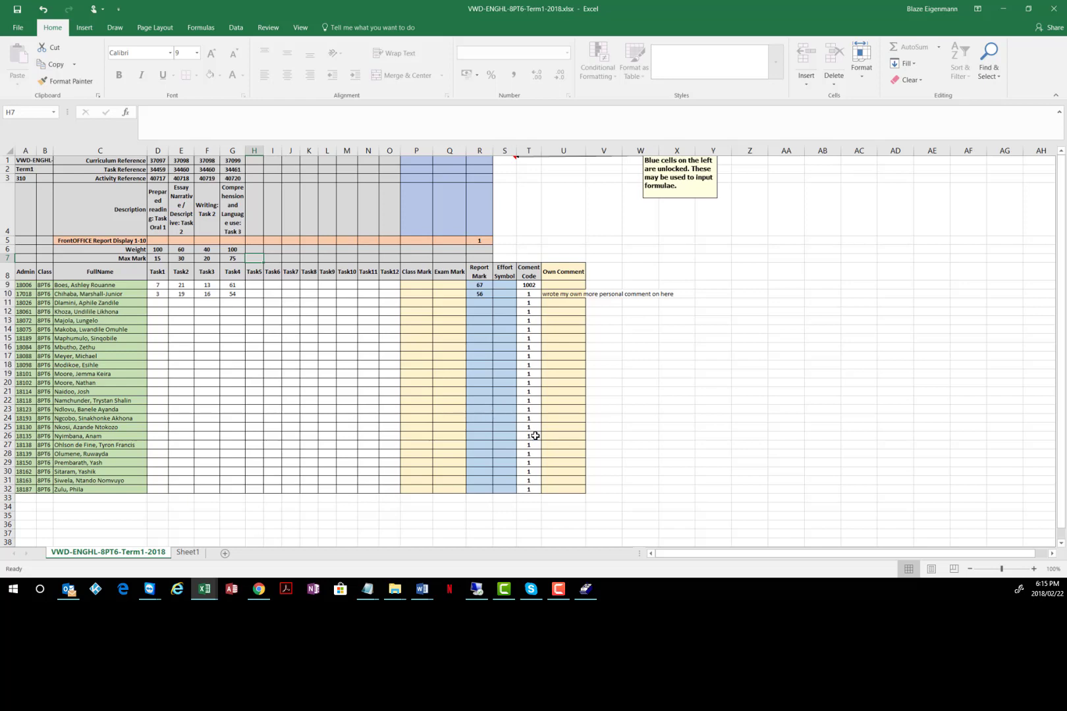
- Return to SA-SAMS, close the learner assessments grid and open the School Based Programme of Assessment for Grade 08 English Home Language
mouse_move(587, 594)
click(588, 590)
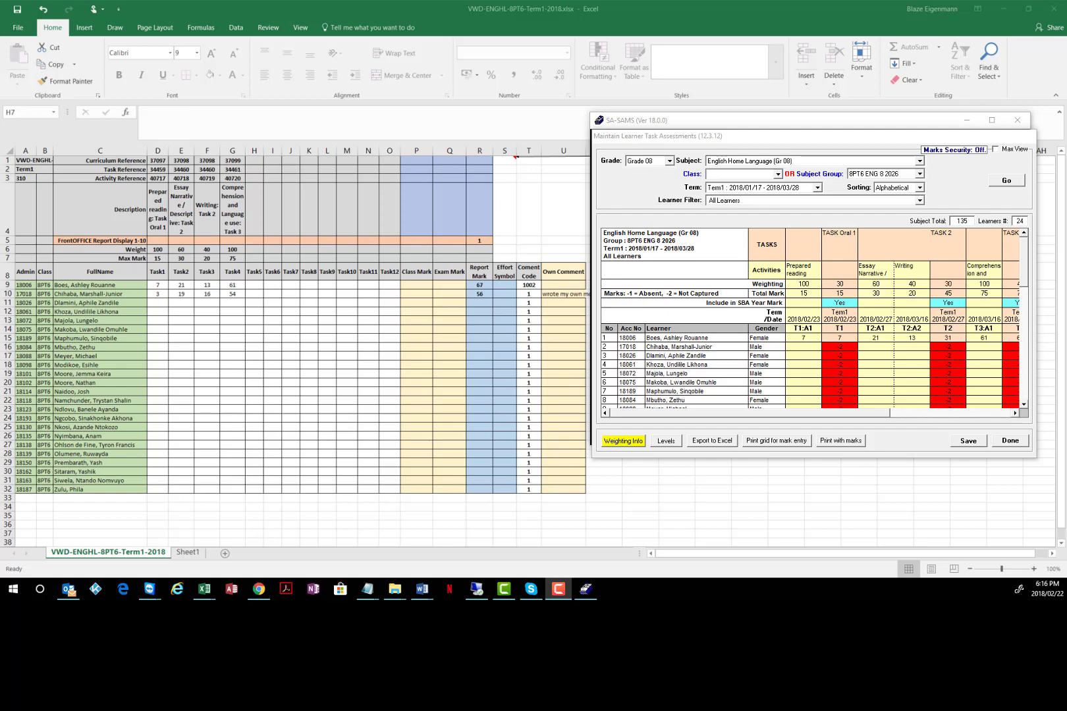
click(1008, 440)
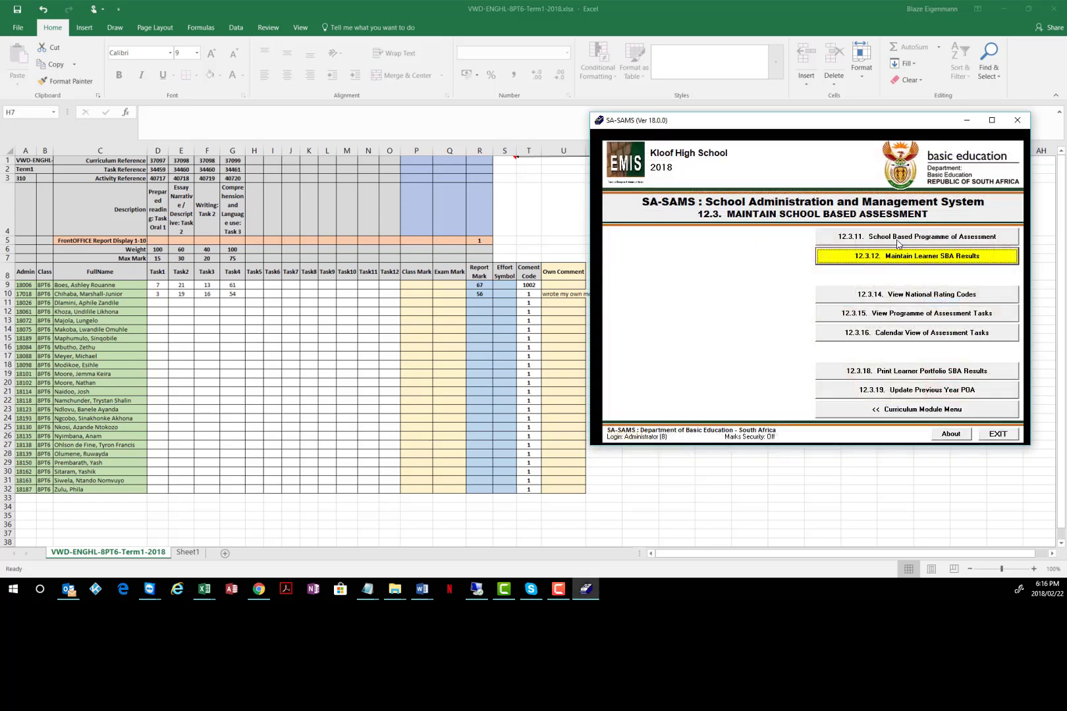
click(873, 237)
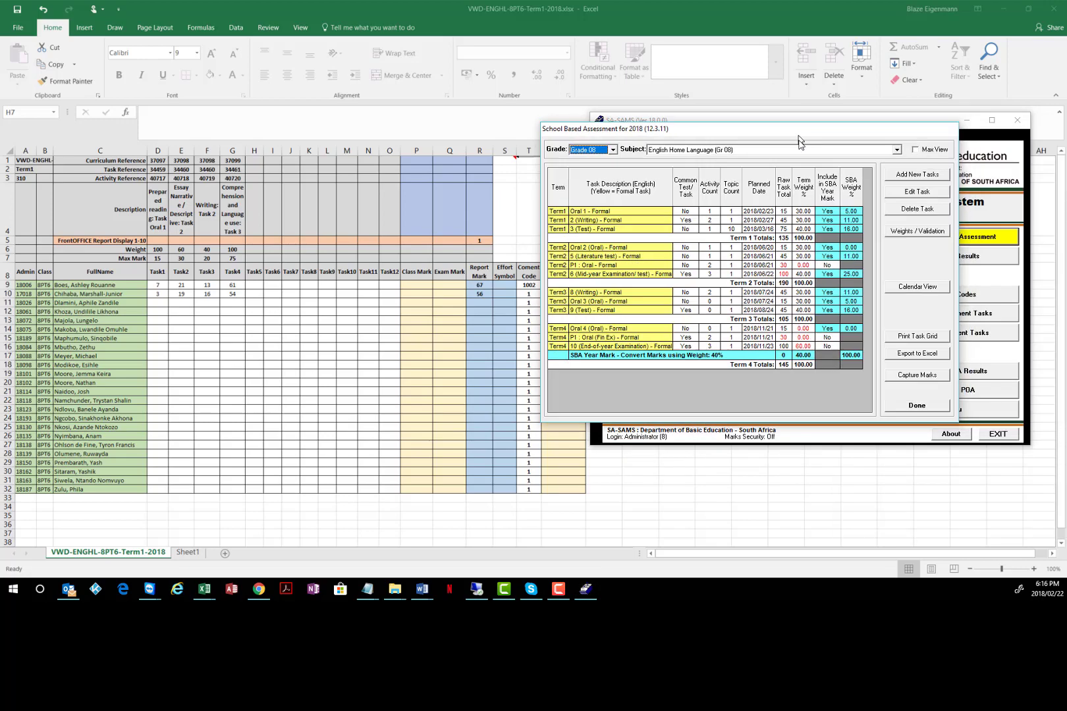
click(821, 228)
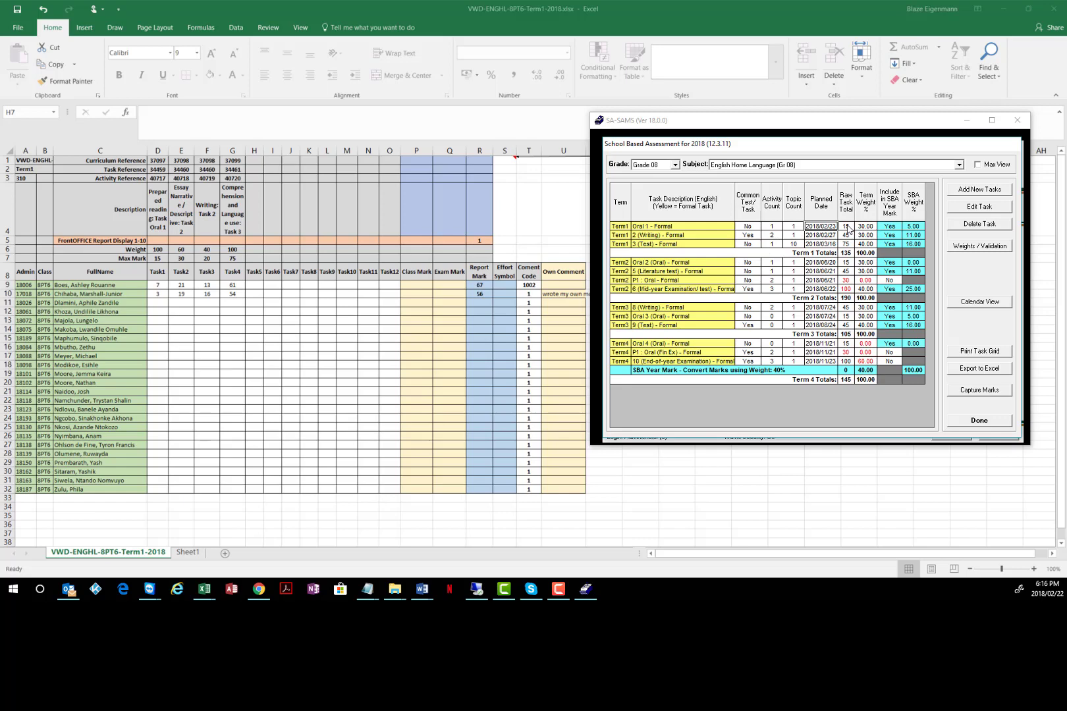
- Examine the Term 1 and Term 2 tasks in the assessment programme, including their raw totals and activity details
click(847, 228)
click(751, 227)
click(692, 237)
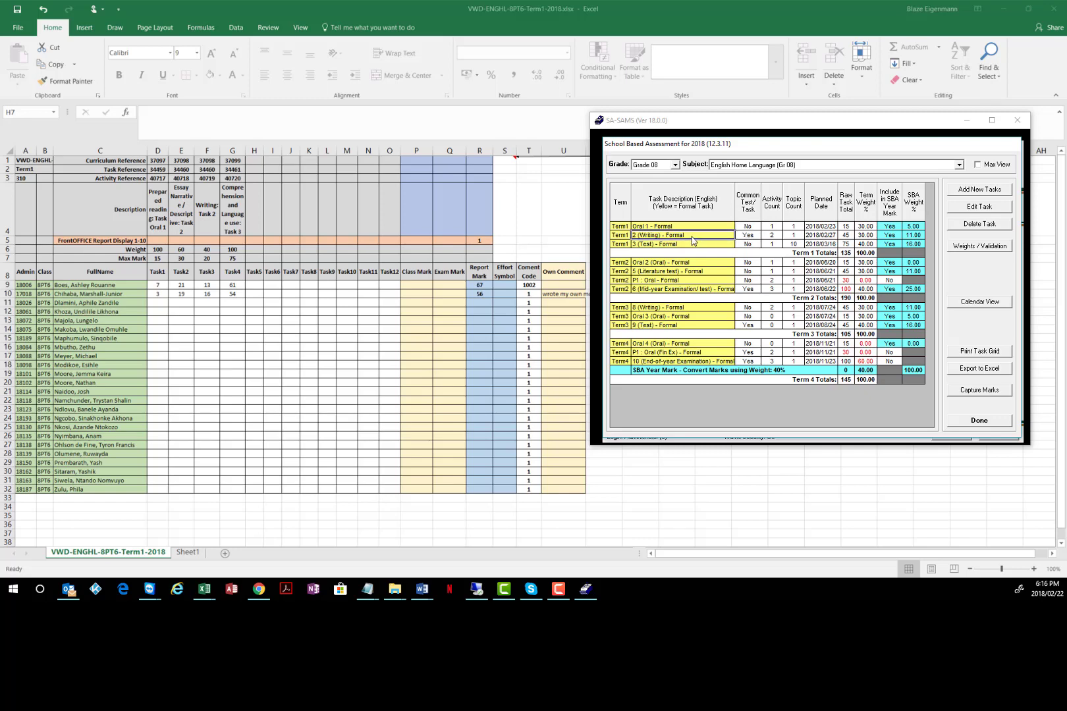
click(688, 264)
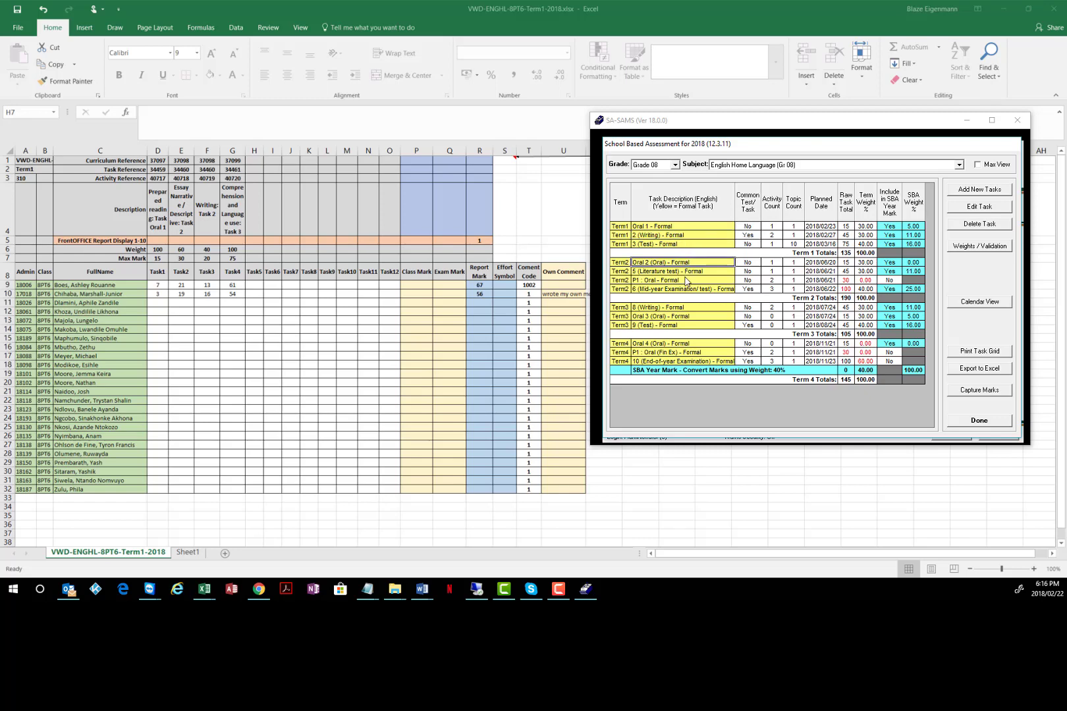
click(686, 280)
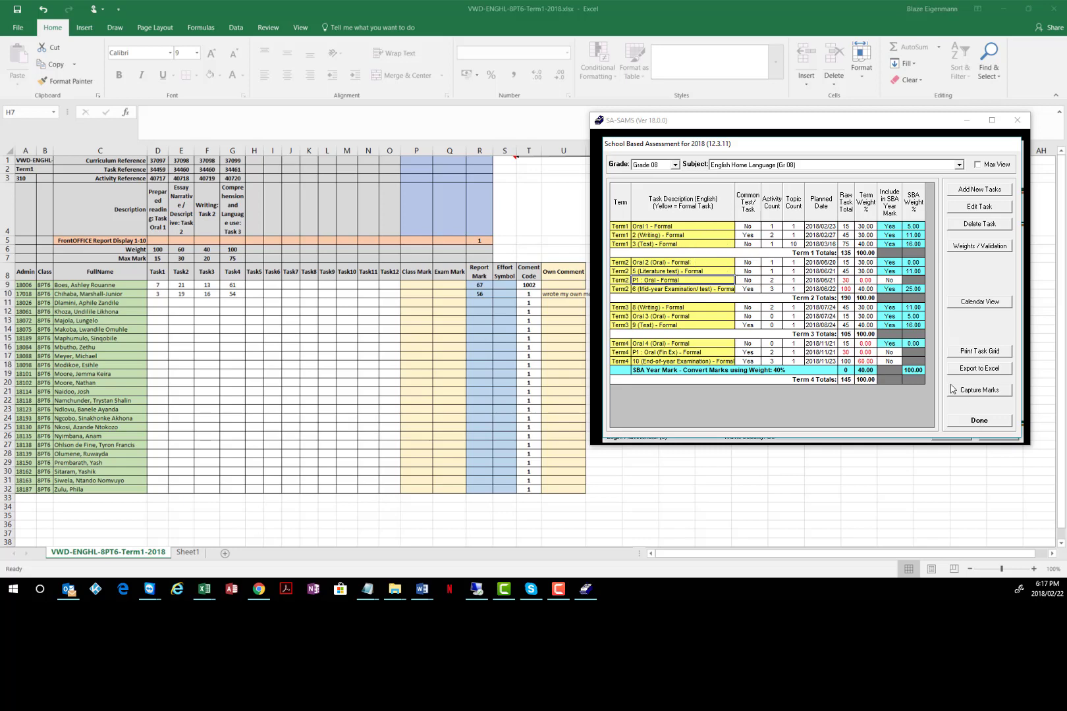
- Leave the assessment programme, reload the 8PT6 ENG 8 2026 learner SBA results and maximise the grid view
click(979, 422)
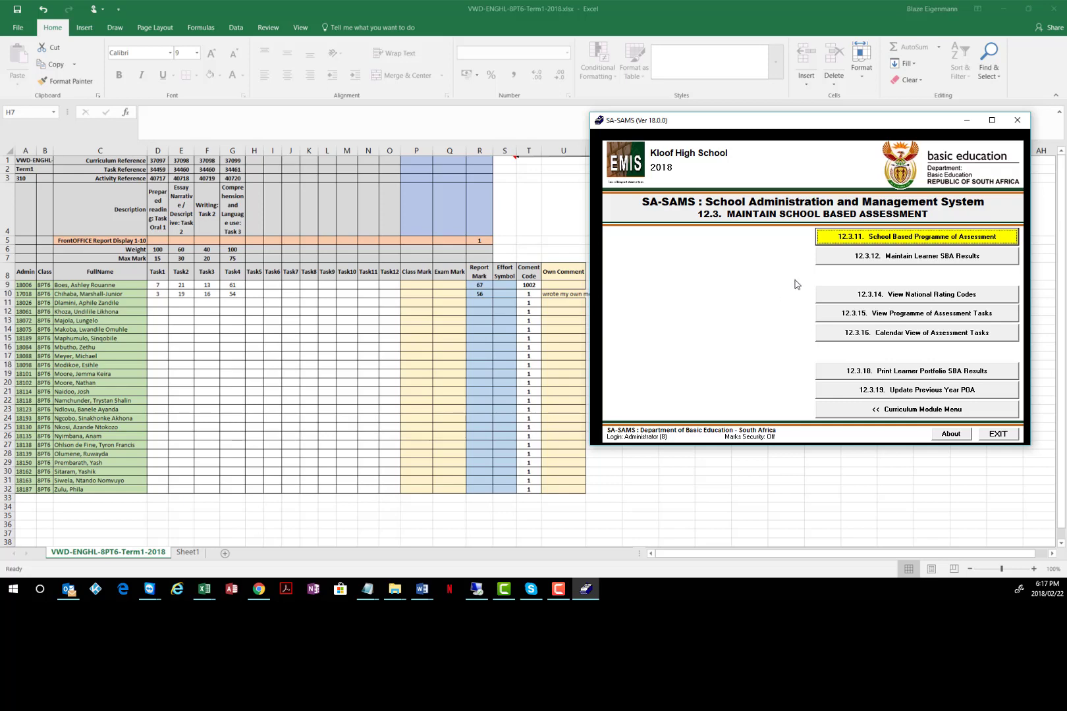
click(897, 257)
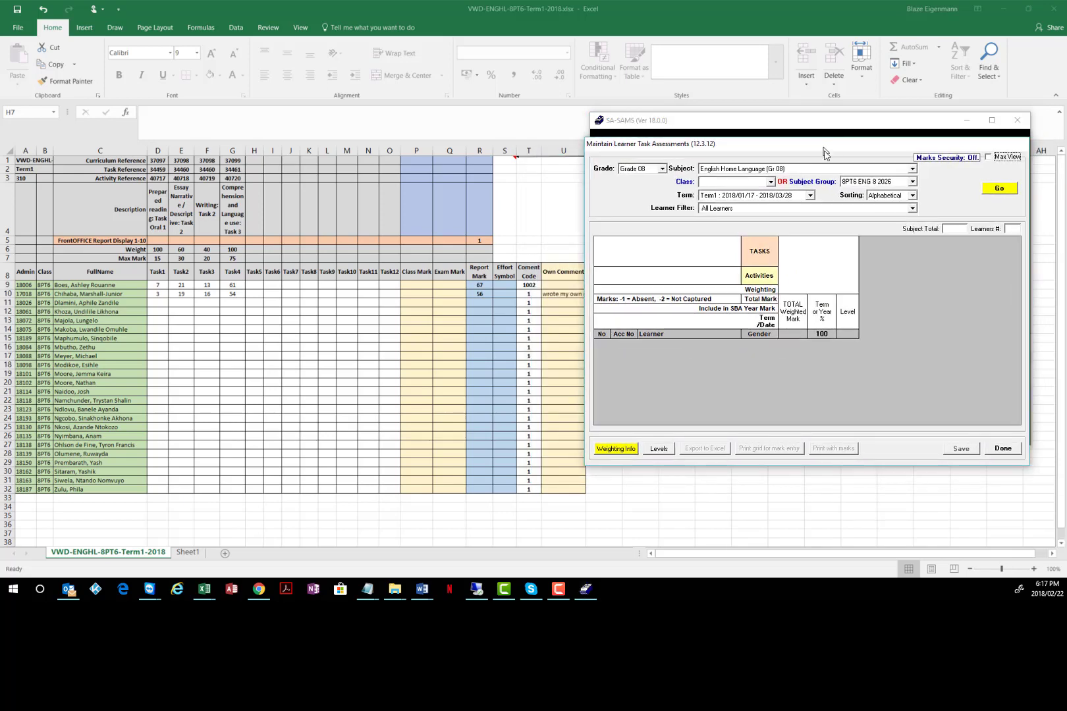
click(992, 192)
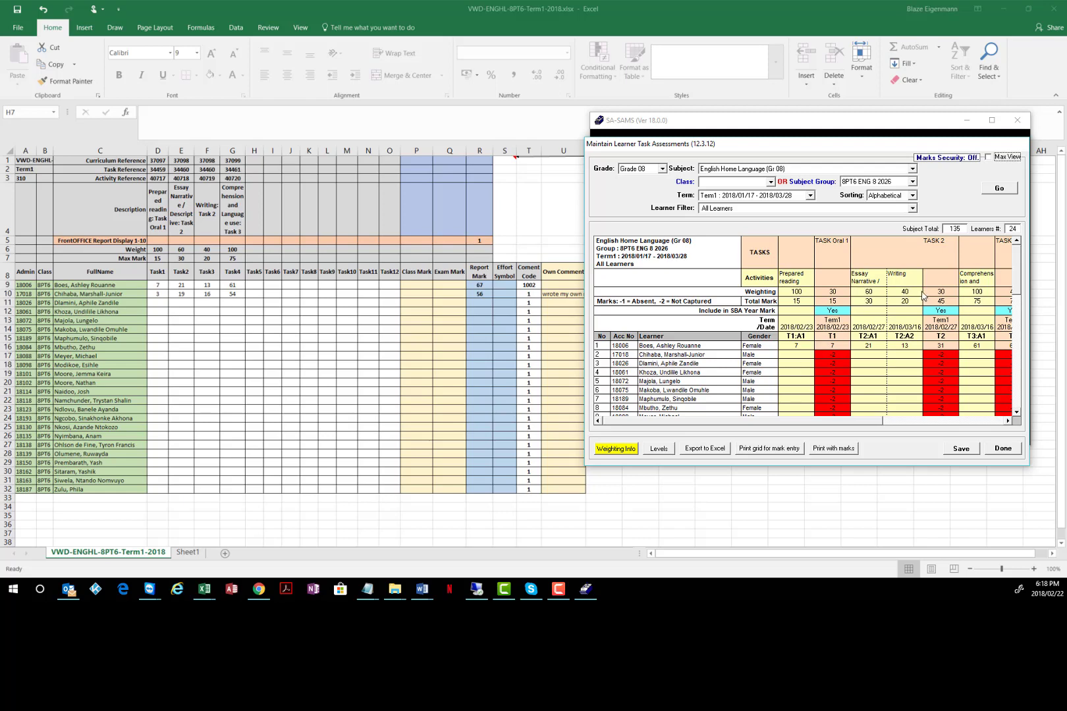
click(987, 157)
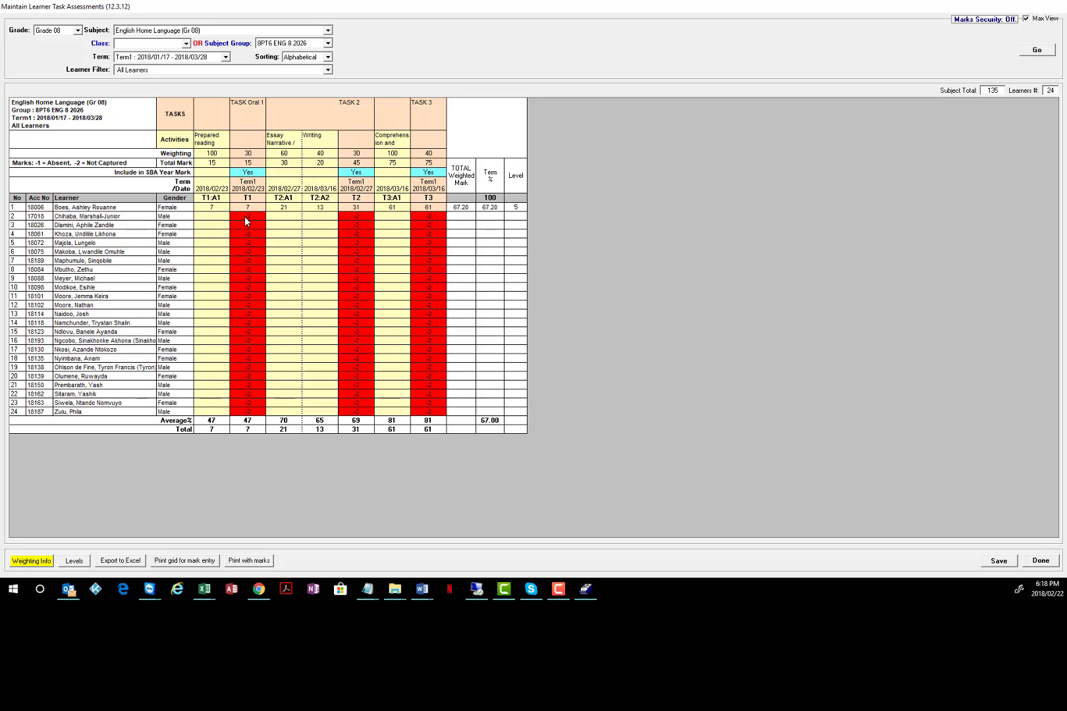
- Try a mark of 6 for the second learner's Prepared reading activity, and close the grid without saving
click(220, 218)
text(6)
click(271, 219)
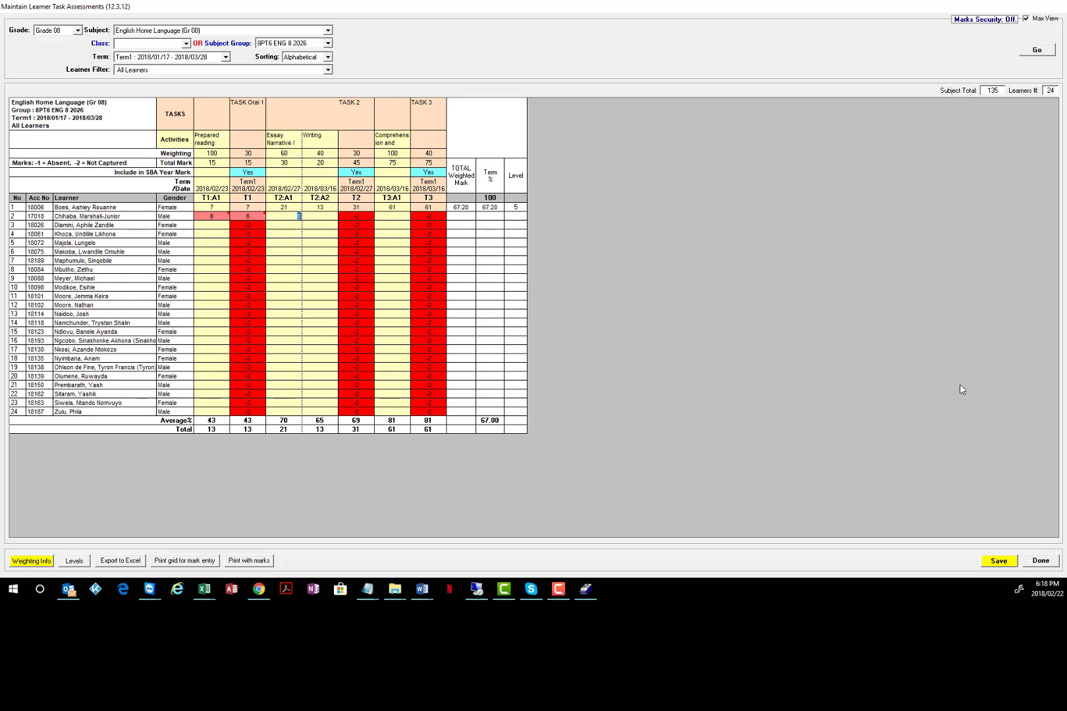
click(1025, 19)
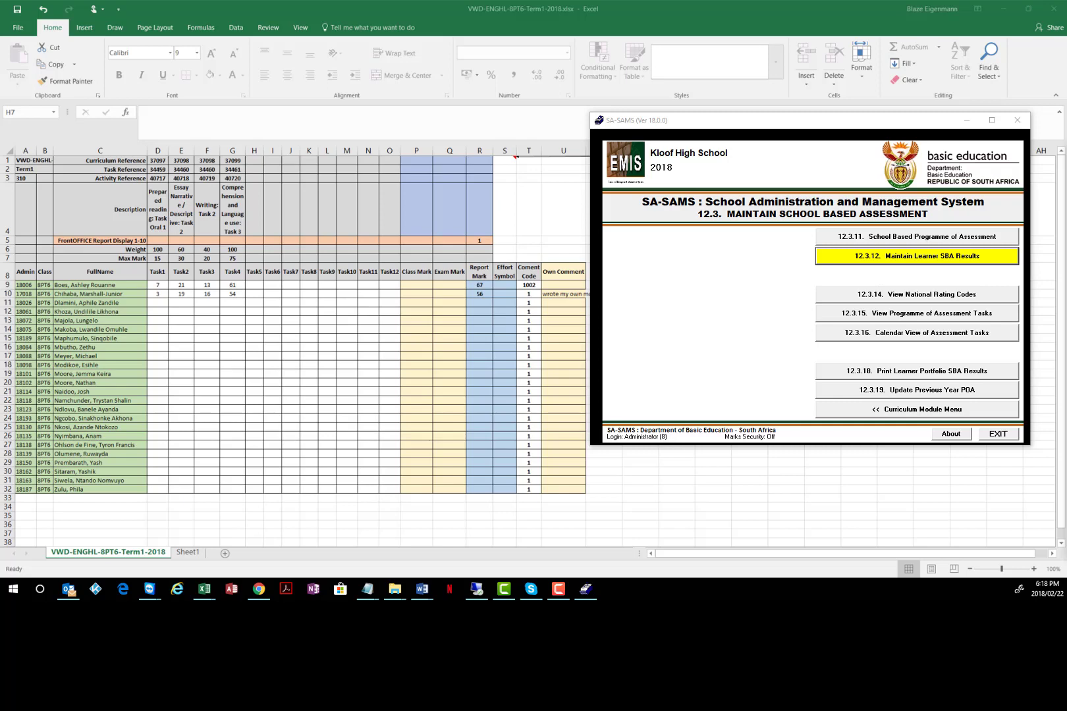
drag(910, 142, 853, 126)
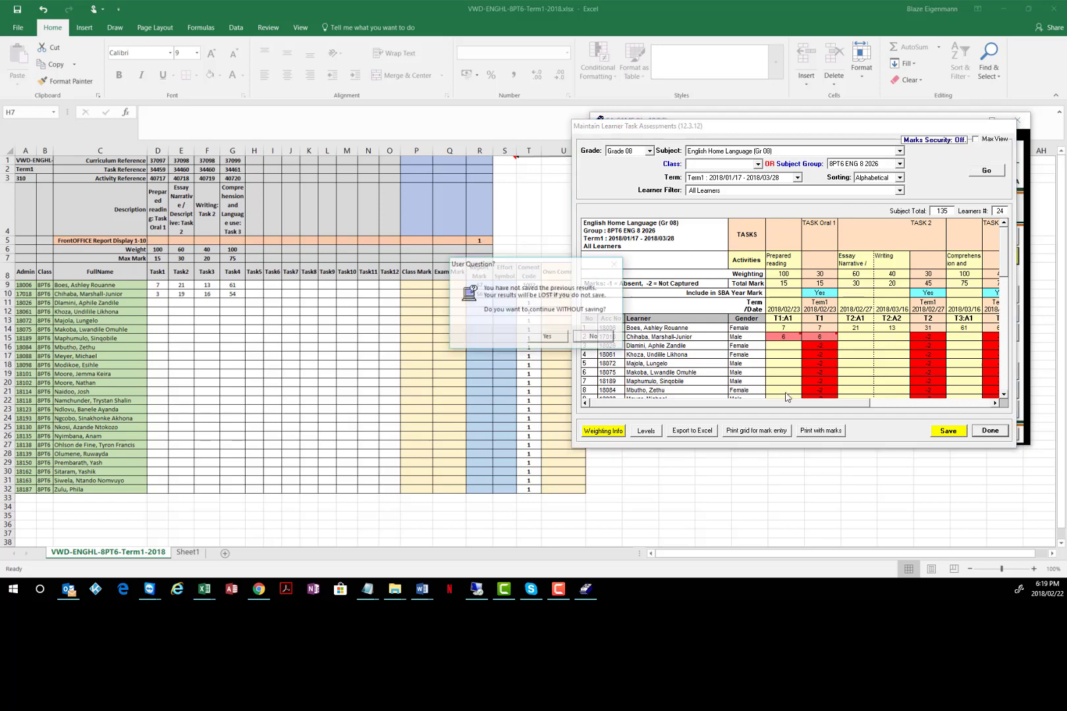
click(994, 429)
click(548, 337)
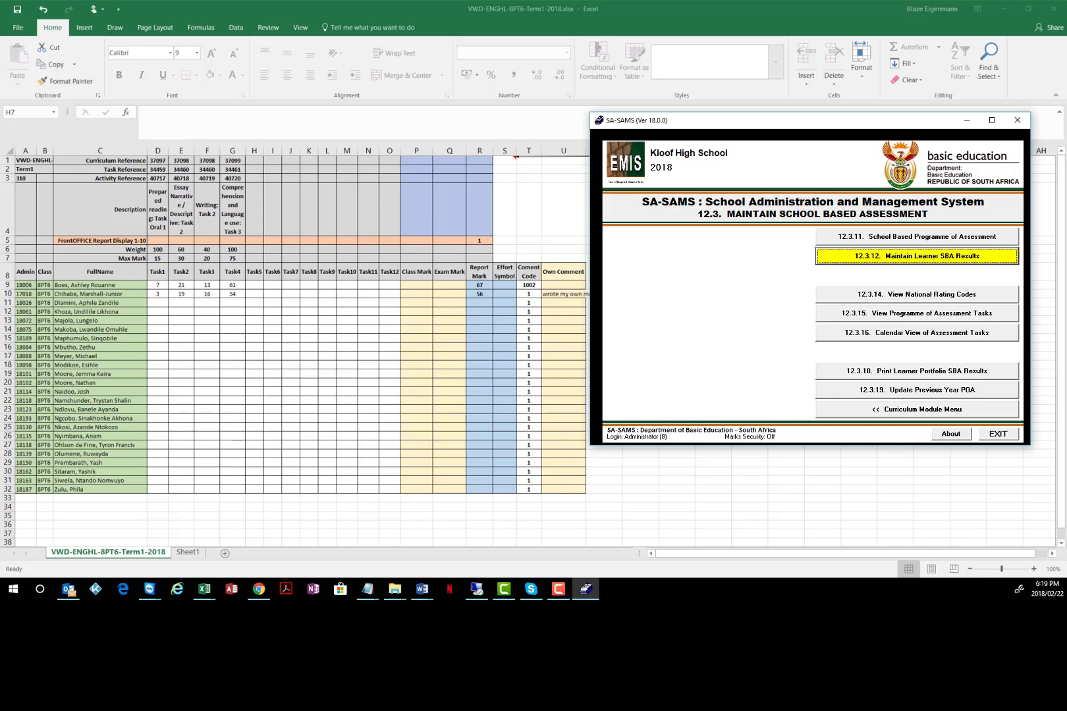
- Minimise SA-SAMS and try to enter 17 as the Task1 mark in cell D11 of the Excel marksheet
click(967, 121)
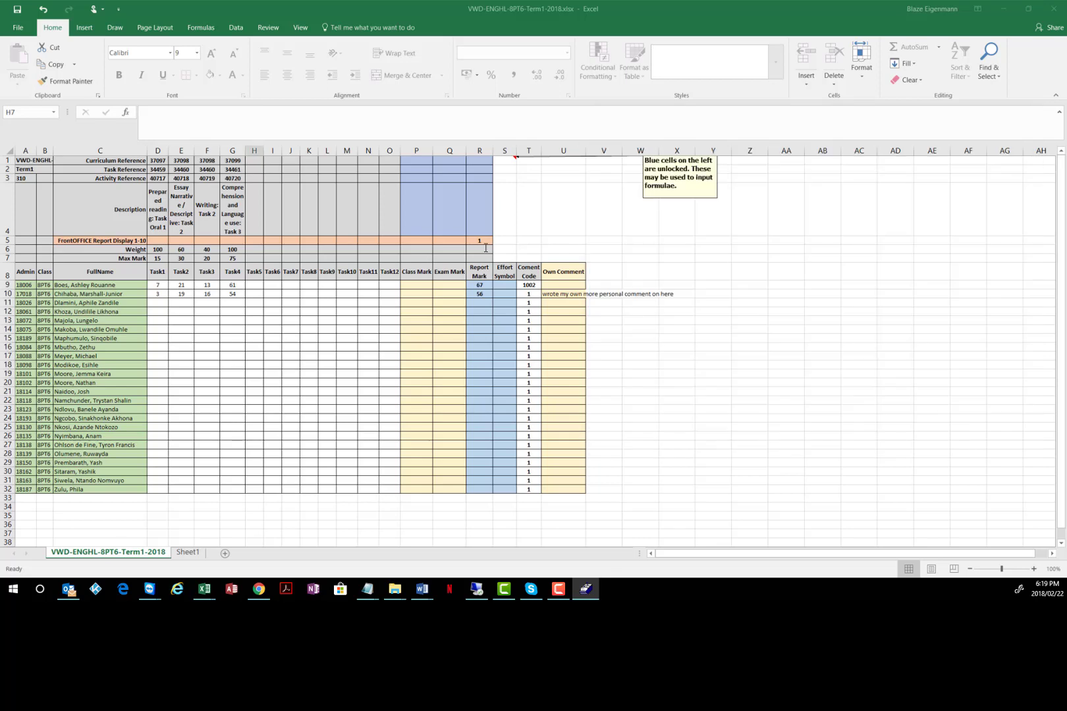
click(158, 301)
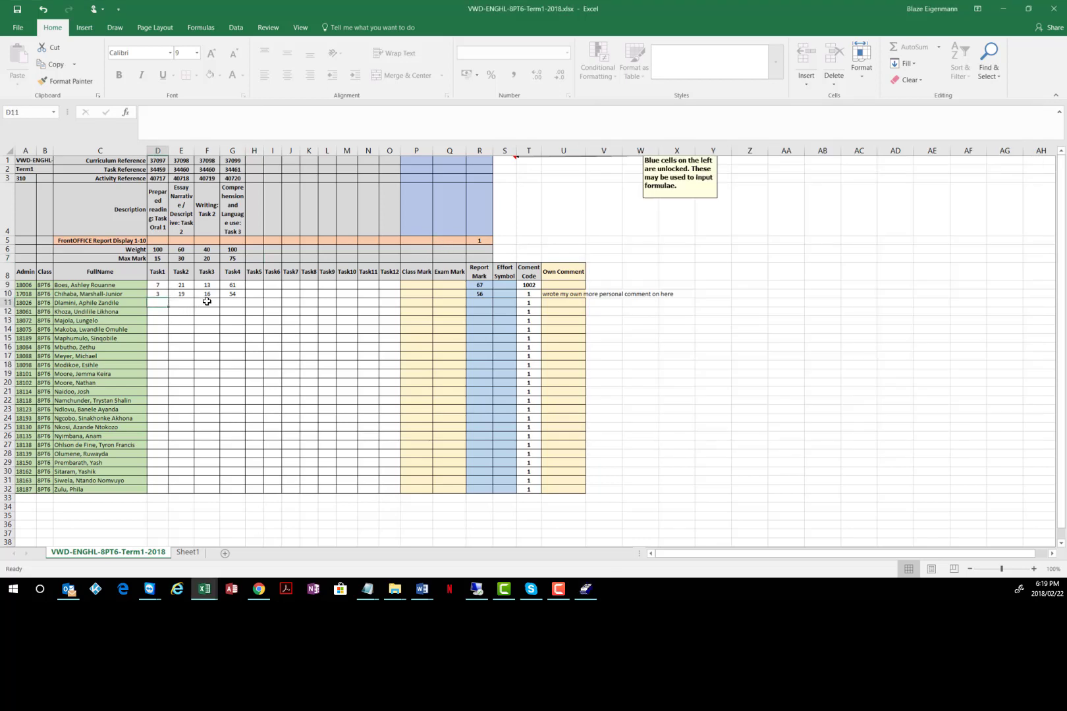
text(17)
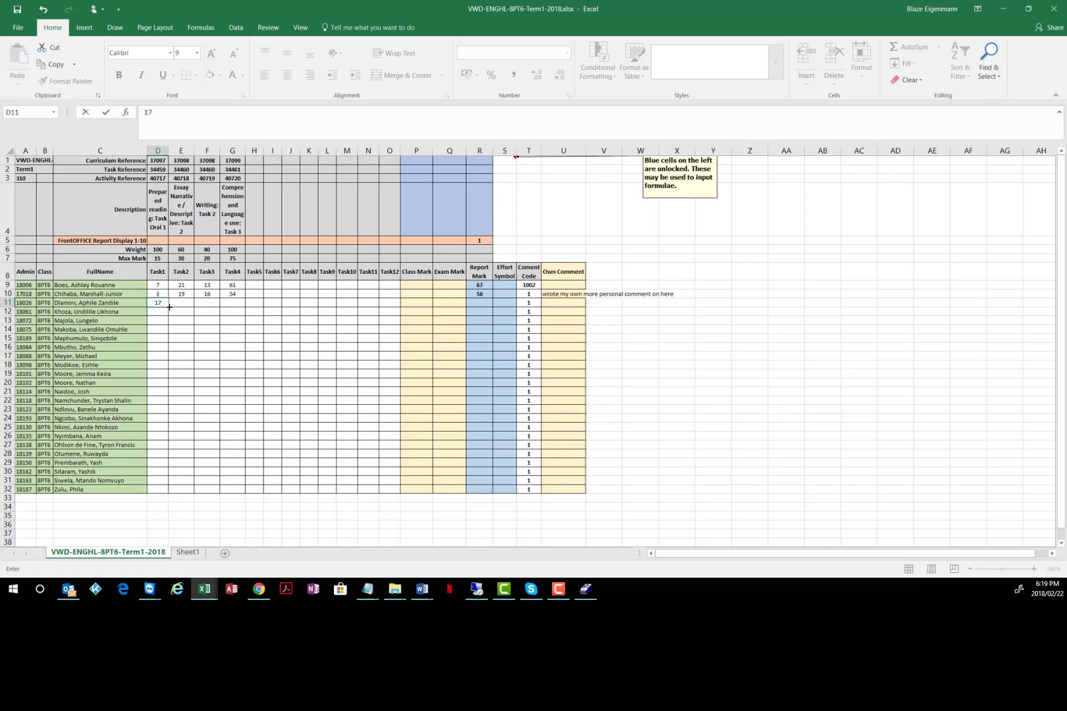
key(Return)
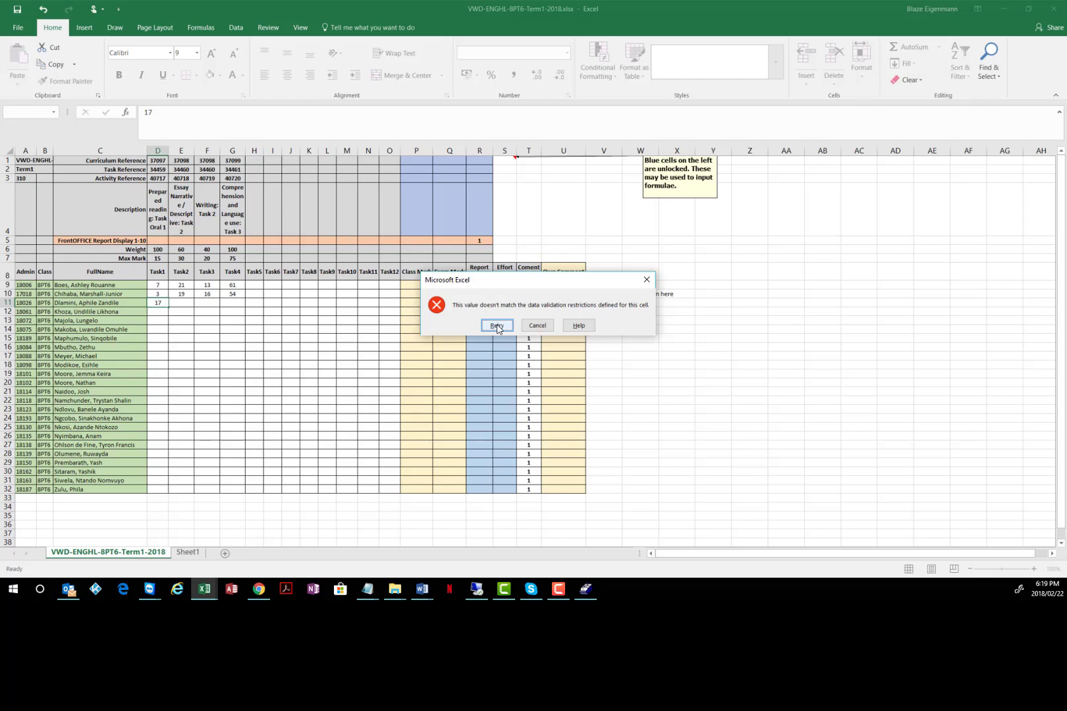
key(Return)
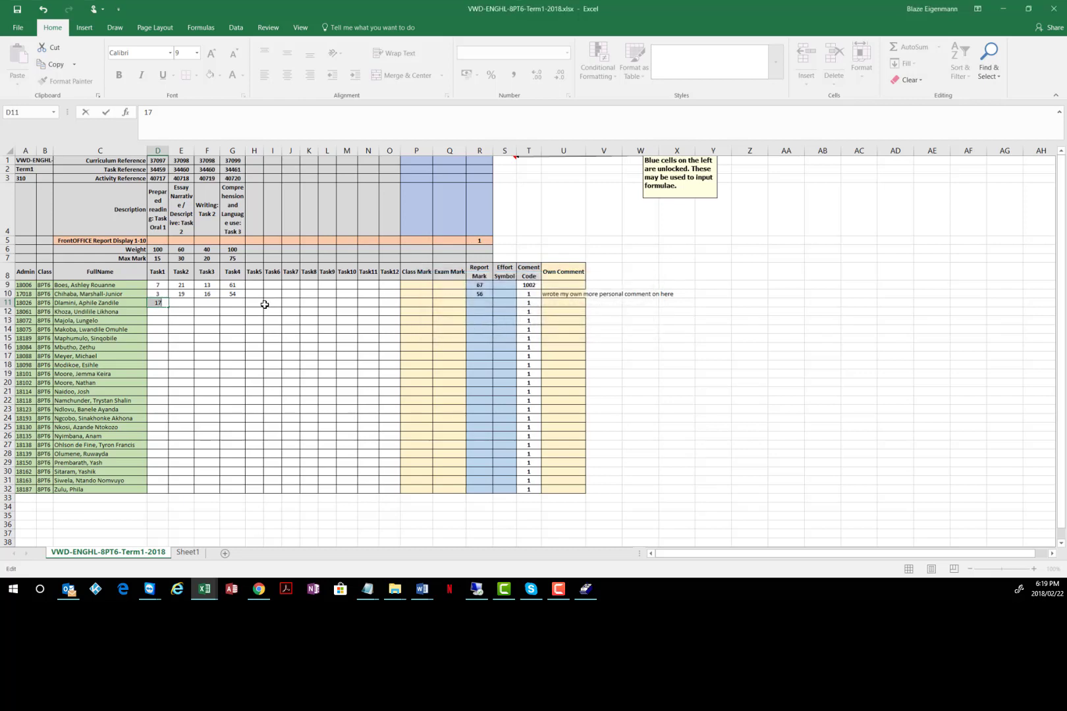
- Replace the rejected Task1 mark in cell D11 with 13
key(BackSpace)
key(Tab)
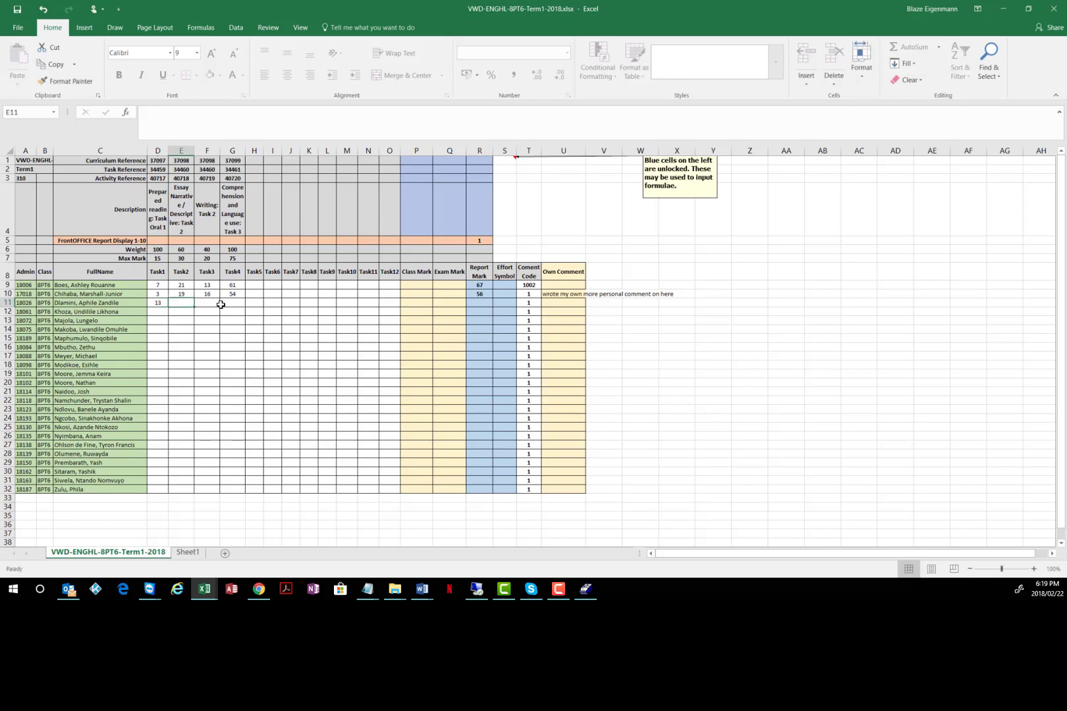
click(158, 303)
key(Return)
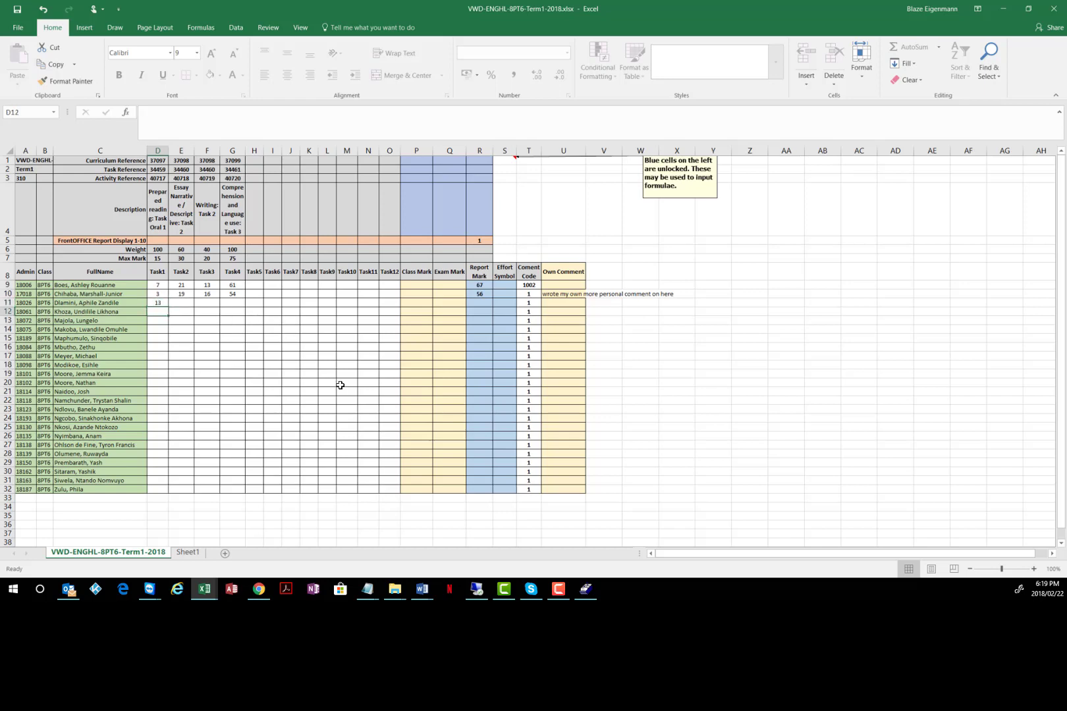
key(Return)
key(Return)
click(164, 304)
click(189, 305)
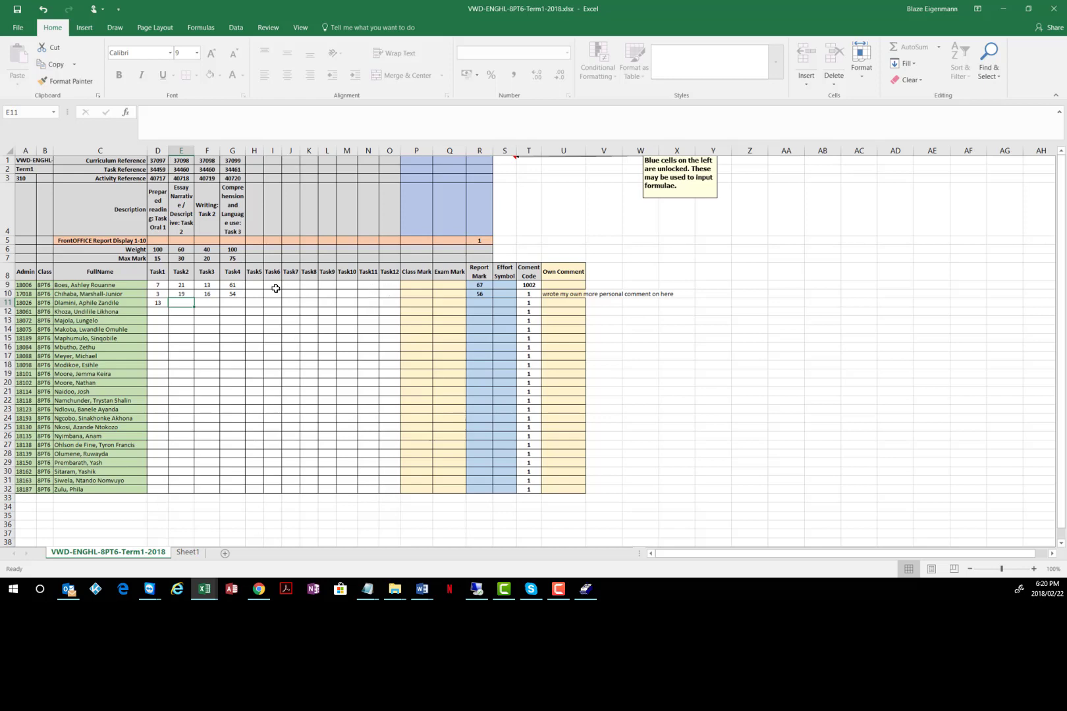
- Highlight the marks and comments area D9:U32, look at Sheet1 and return to the VWD-ENGHL-8PT6-Term1-2018 sheet
drag(158, 284, 557, 491)
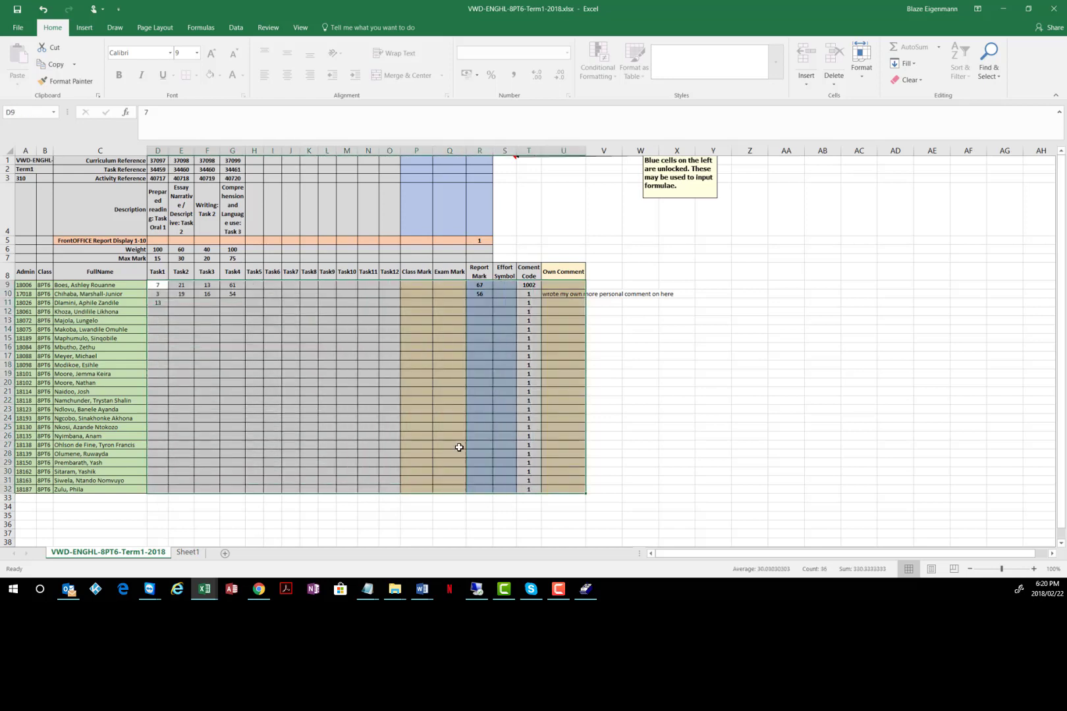
click(188, 552)
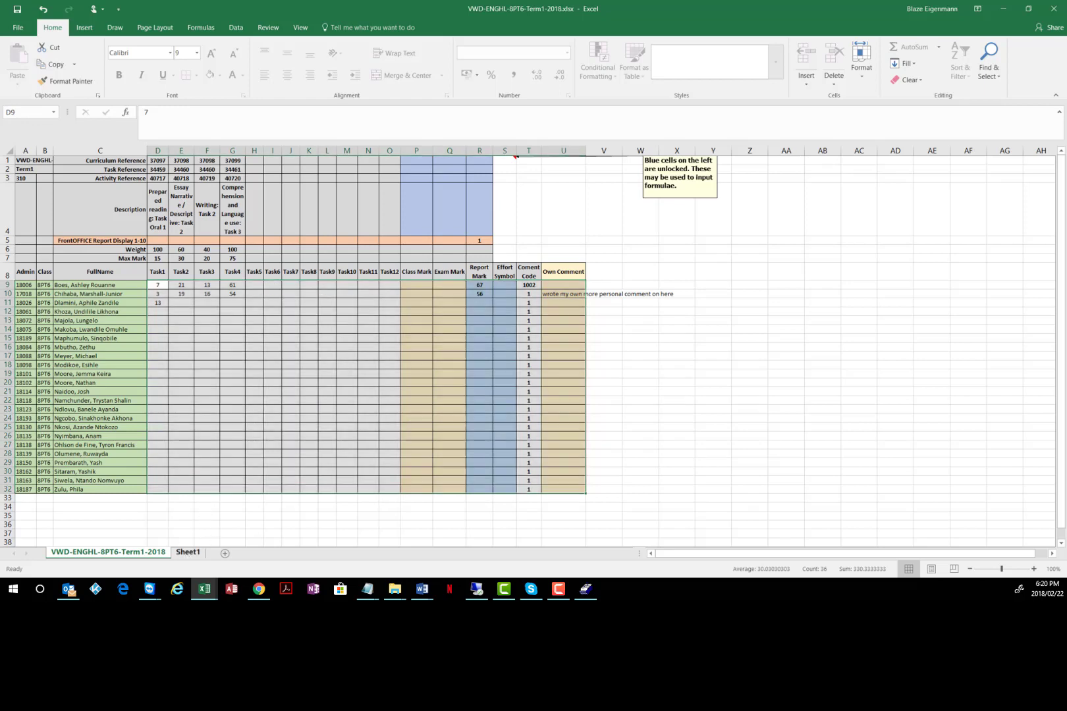
click(190, 279)
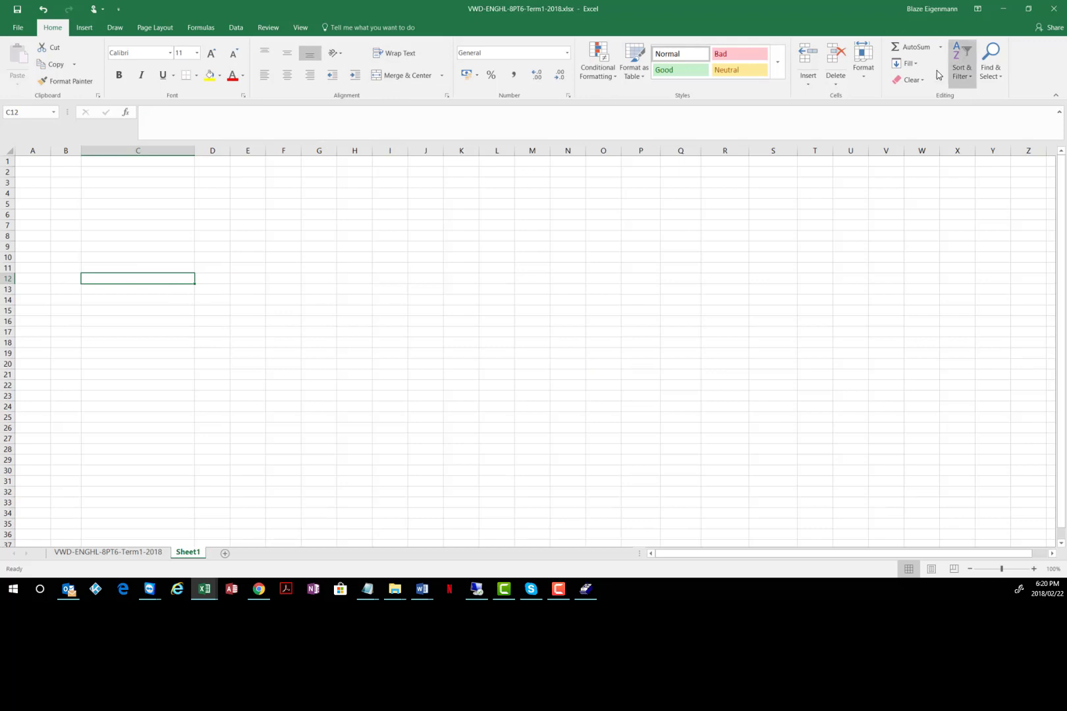
click(107, 550)
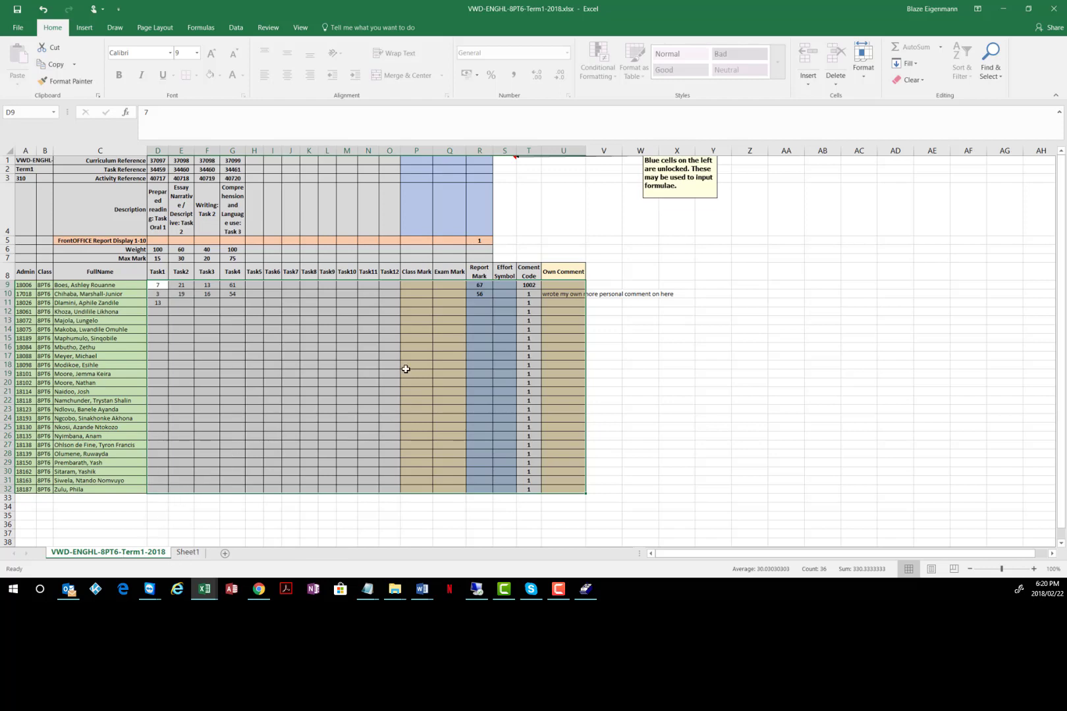
click(311, 330)
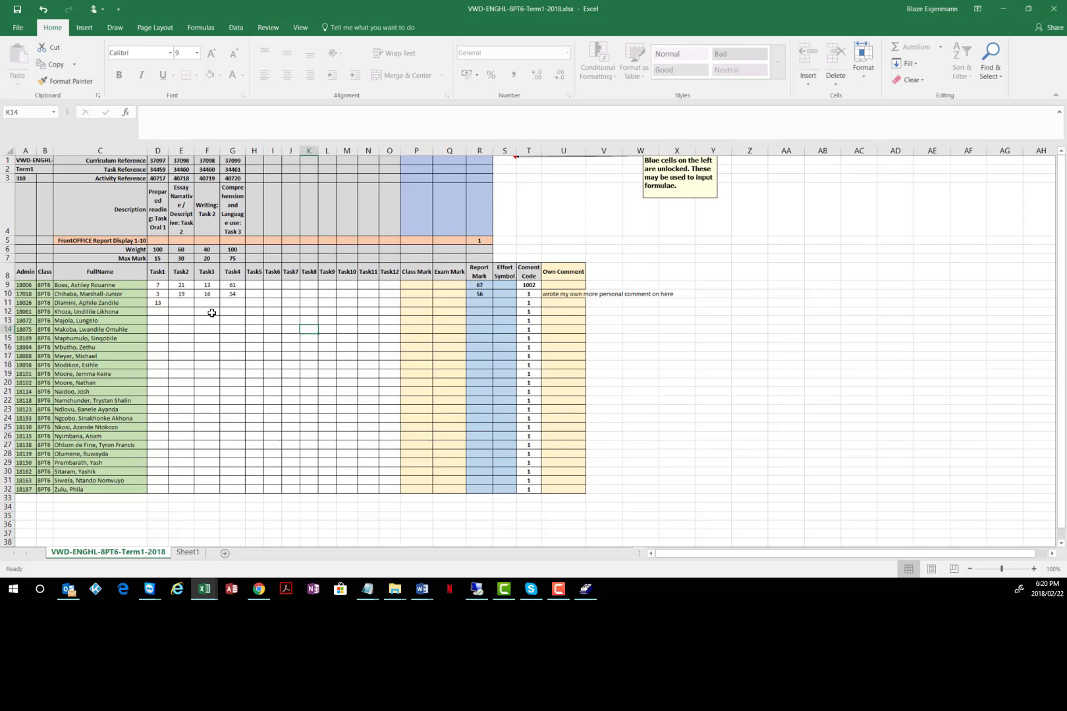
- Highlight the empty Task2 to Task4 cells E11:G11 in the third learner's row
drag(183, 305, 233, 303)
click(233, 305)
click(188, 310)
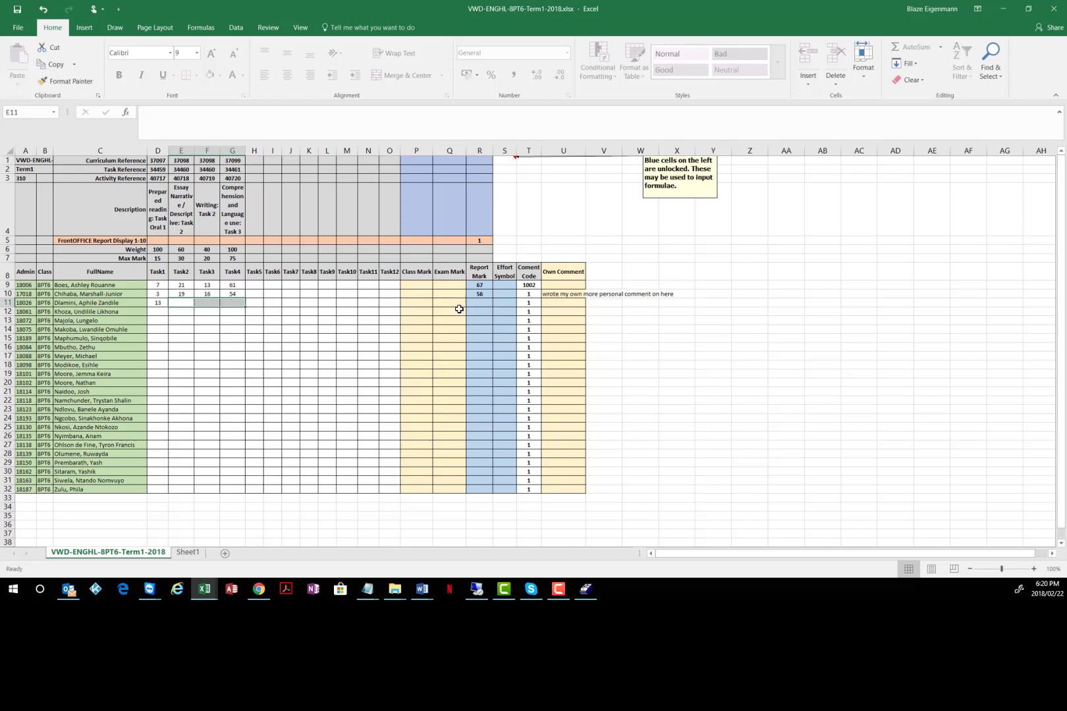
- Enter the third learner's marks in E11:G11: 23 for Task2, 17 for Task3 and 58 for Task4
click(182, 303)
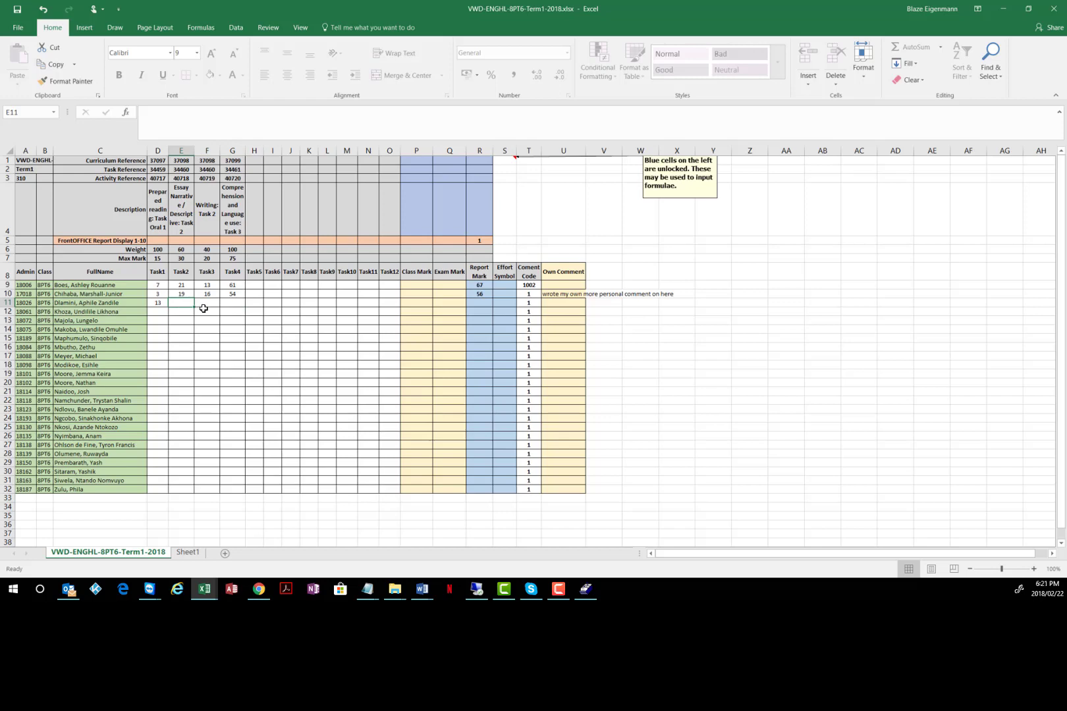
text(23)
key(Tab)
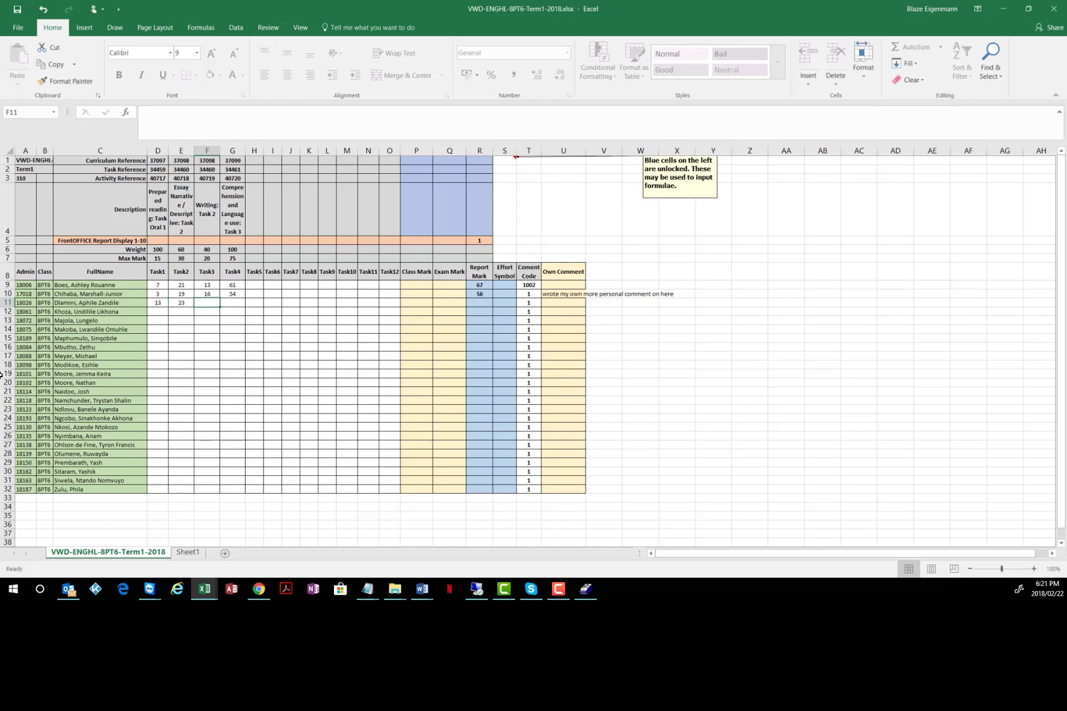
text(17)
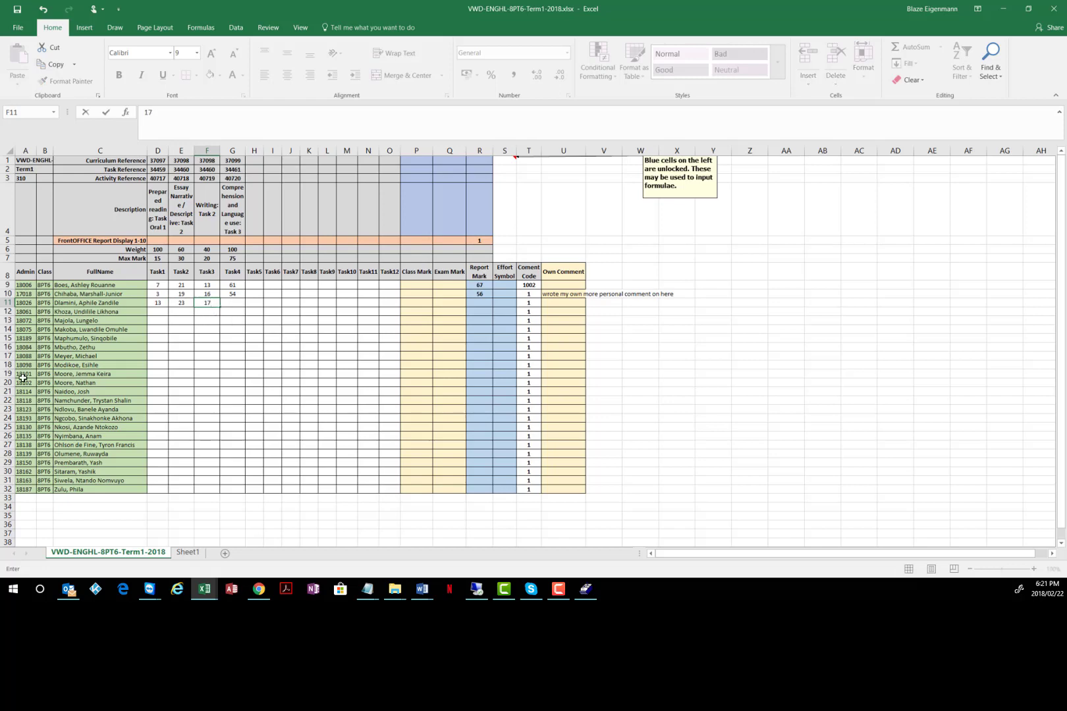
key(Tab)
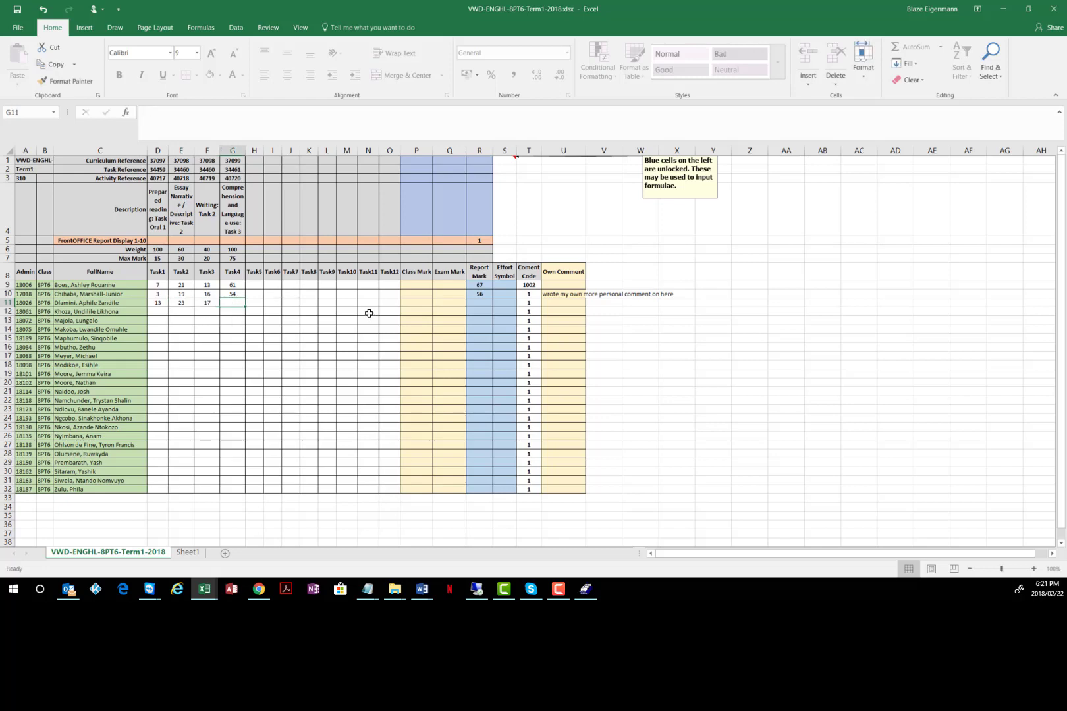
text(58)
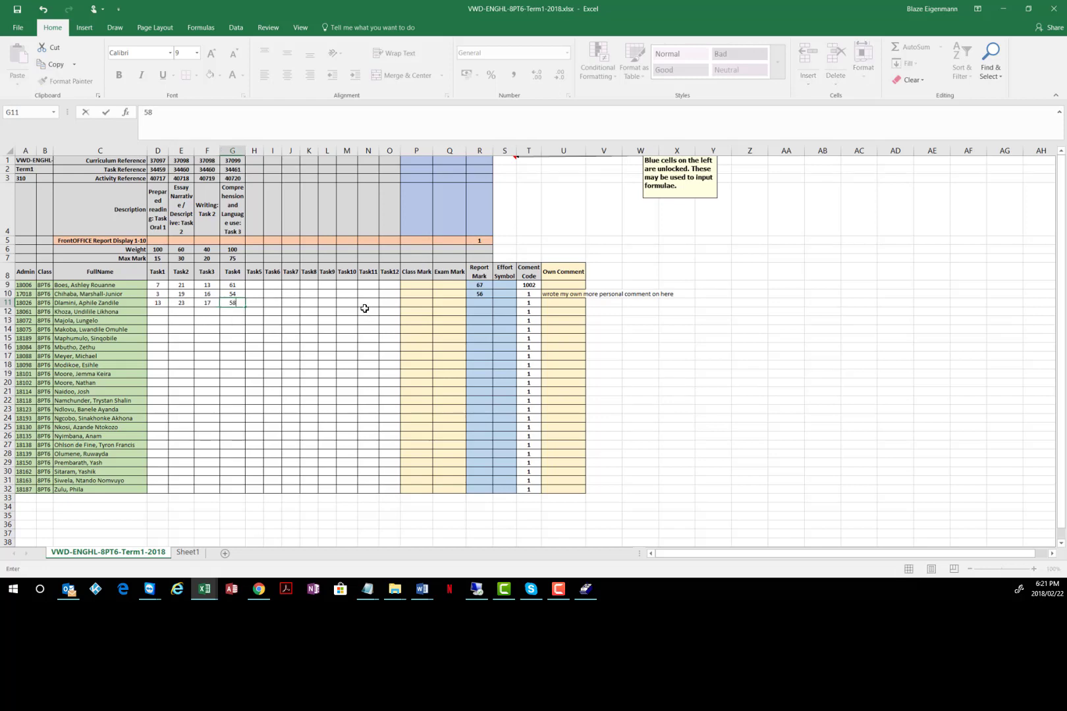
click(484, 305)
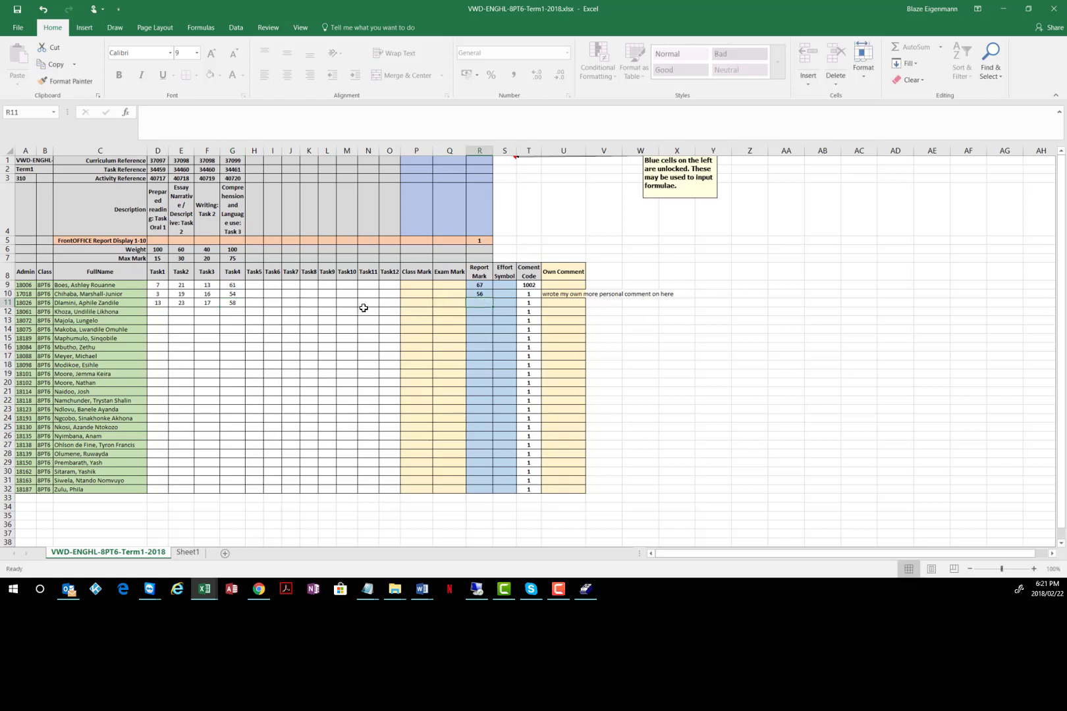
- Check the third learner's Report Mark cell R11 against the task marks, cancelling the accidental move of those marks
click(407, 322)
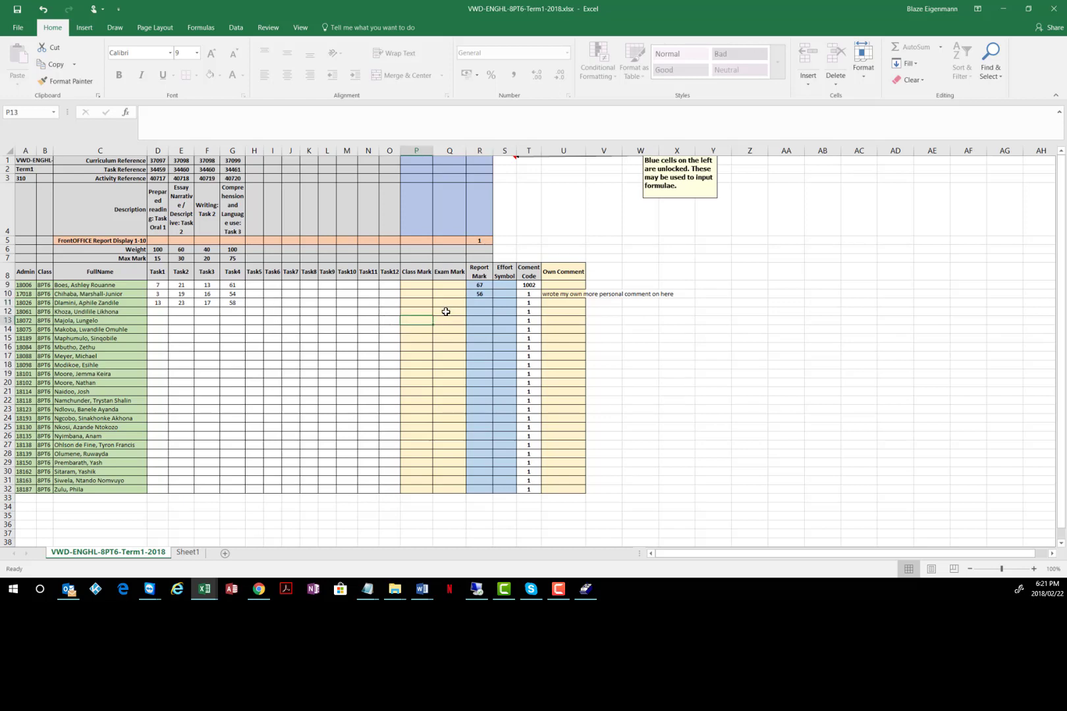
click(481, 303)
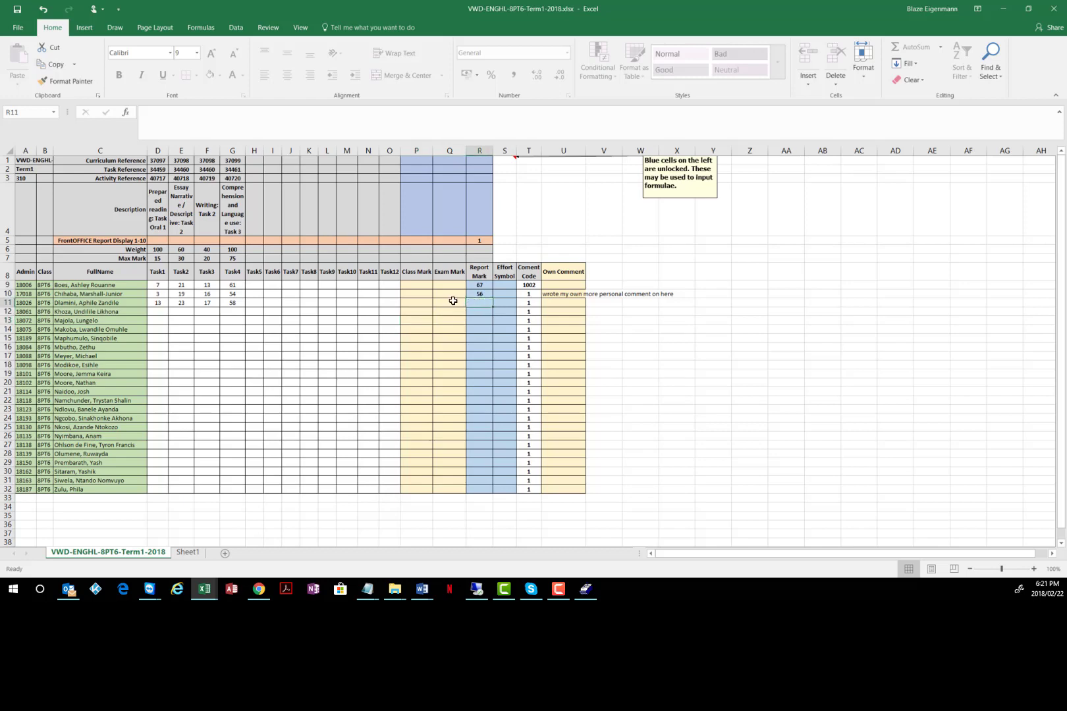
drag(233, 302, 163, 303)
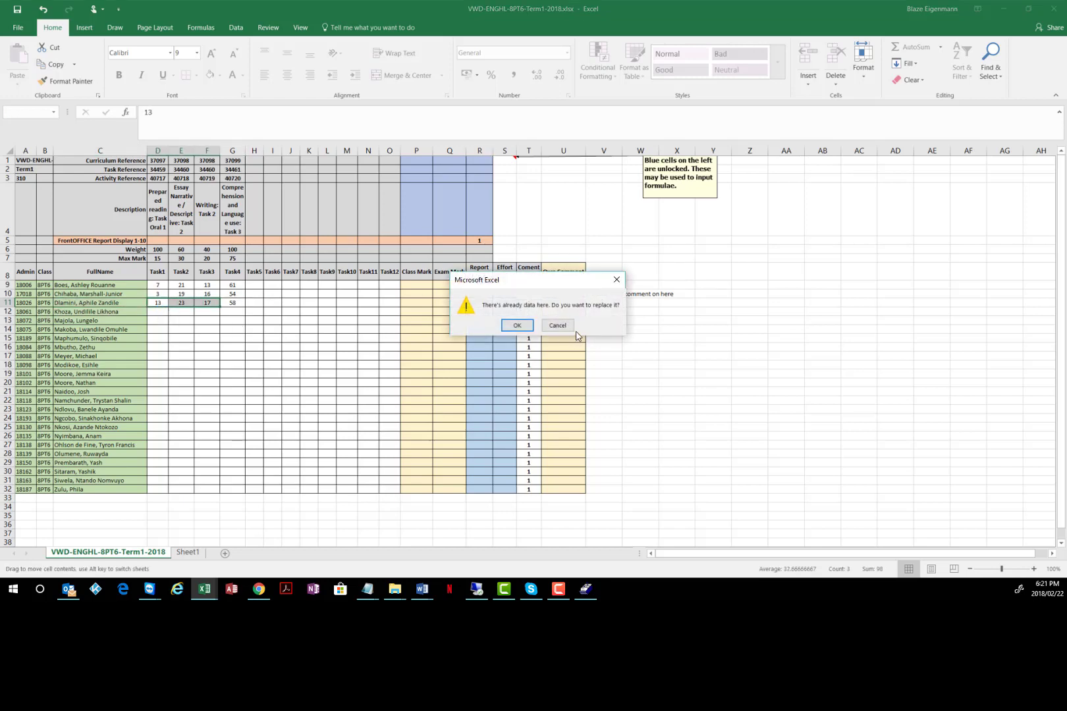
click(566, 326)
click(479, 302)
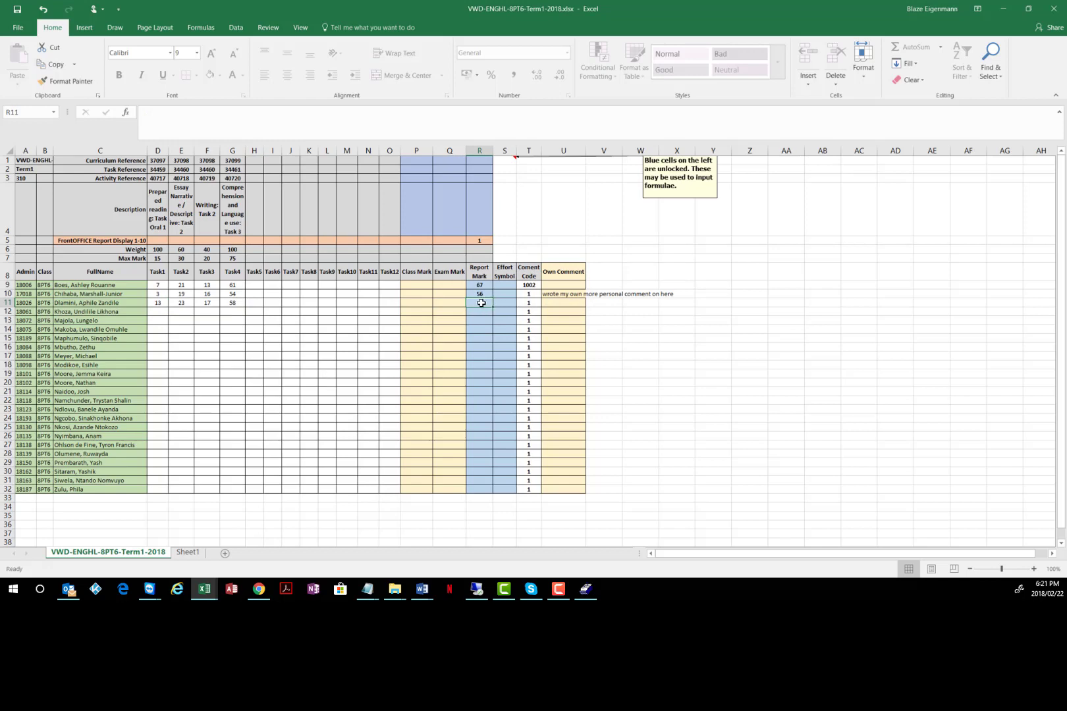
- Examine the Report Mark formulas in R9 and R10 and highlight the Report Mark range R9:R32
key(Up)
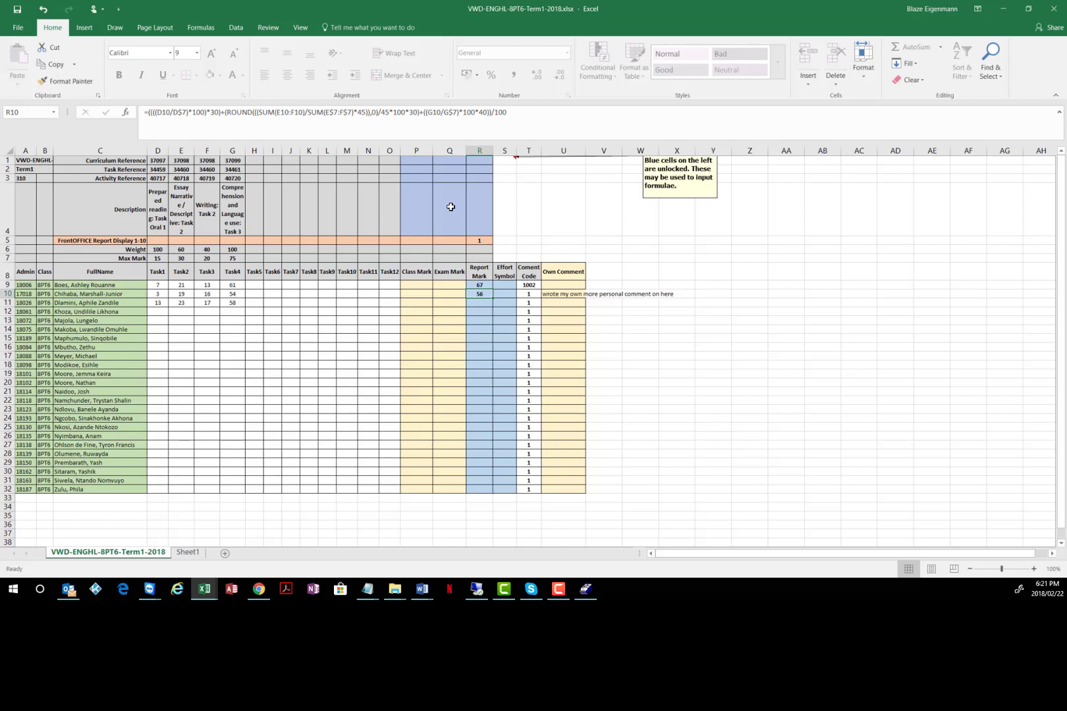
click(479, 284)
click(479, 295)
click(481, 302)
click(483, 291)
drag(480, 285, 482, 492)
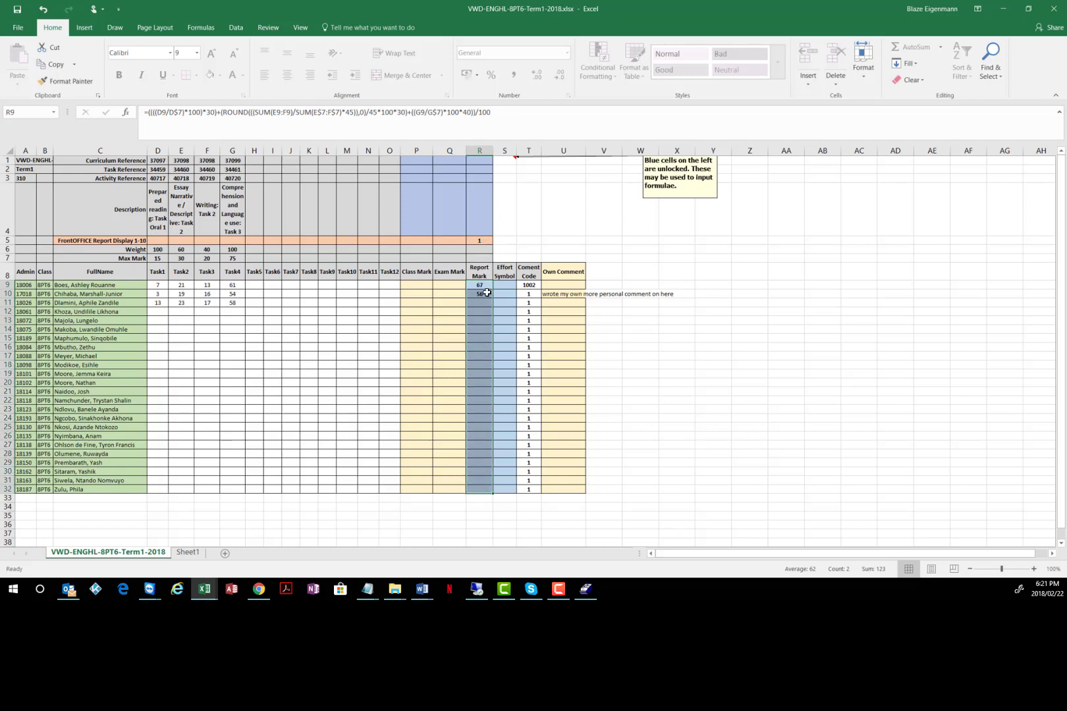
key(Down)
key(Down)
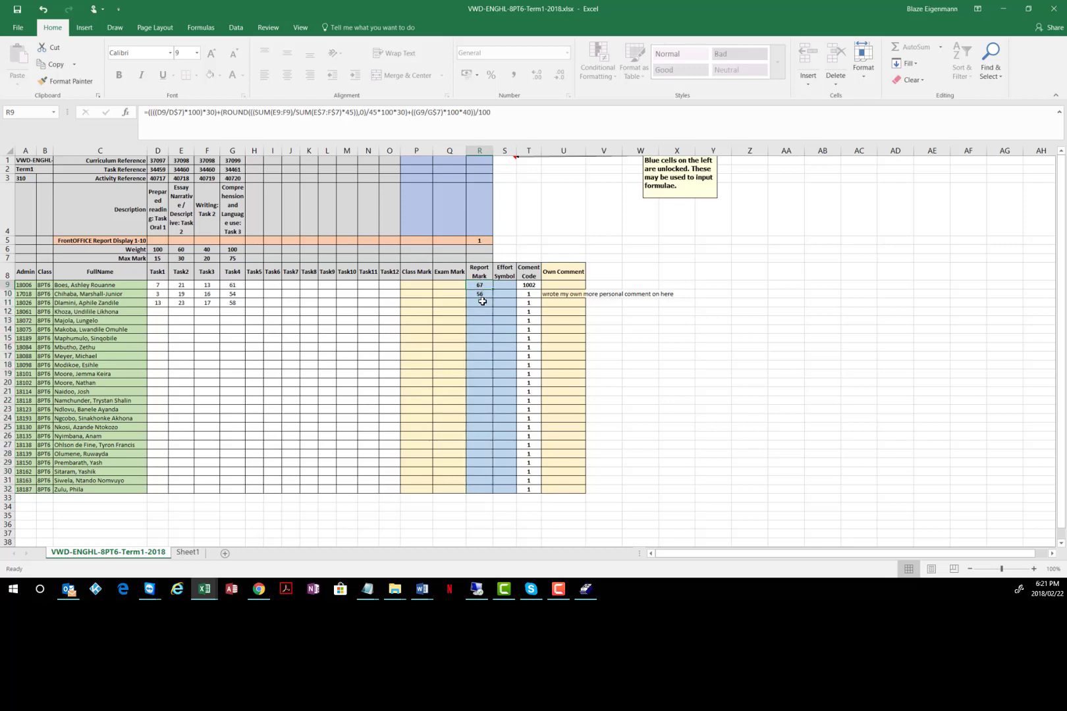
- Compare Report Mark cells R9:R11 and highlight the third learner's task marks in D11:G11
click(480, 295)
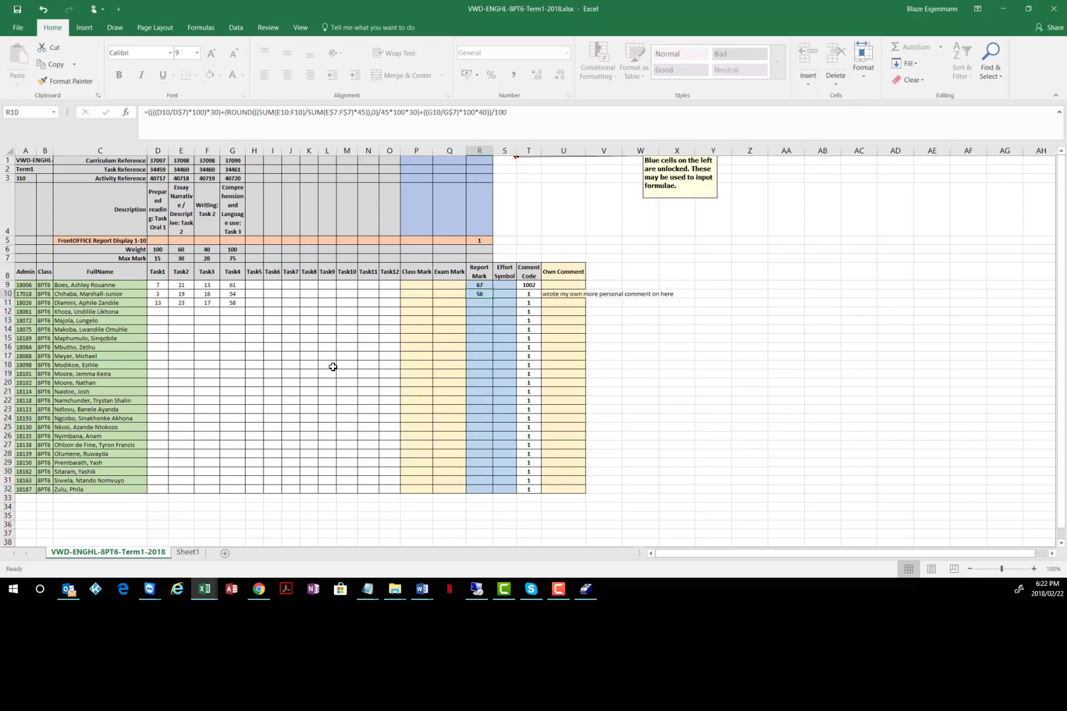
click(480, 303)
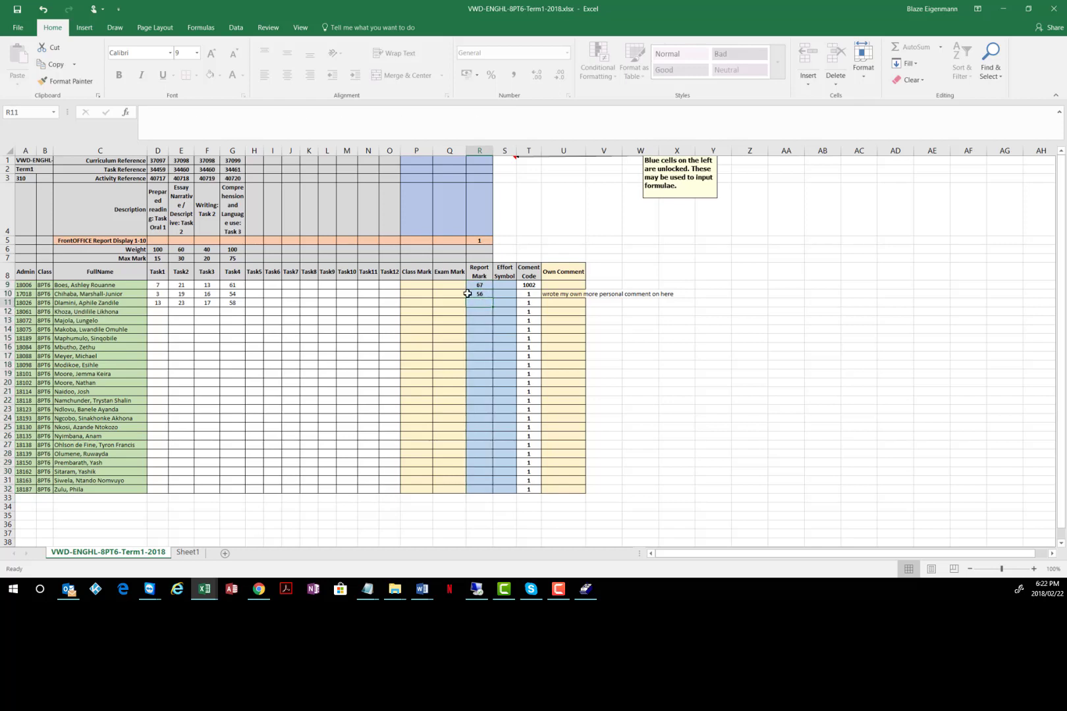
click(481, 285)
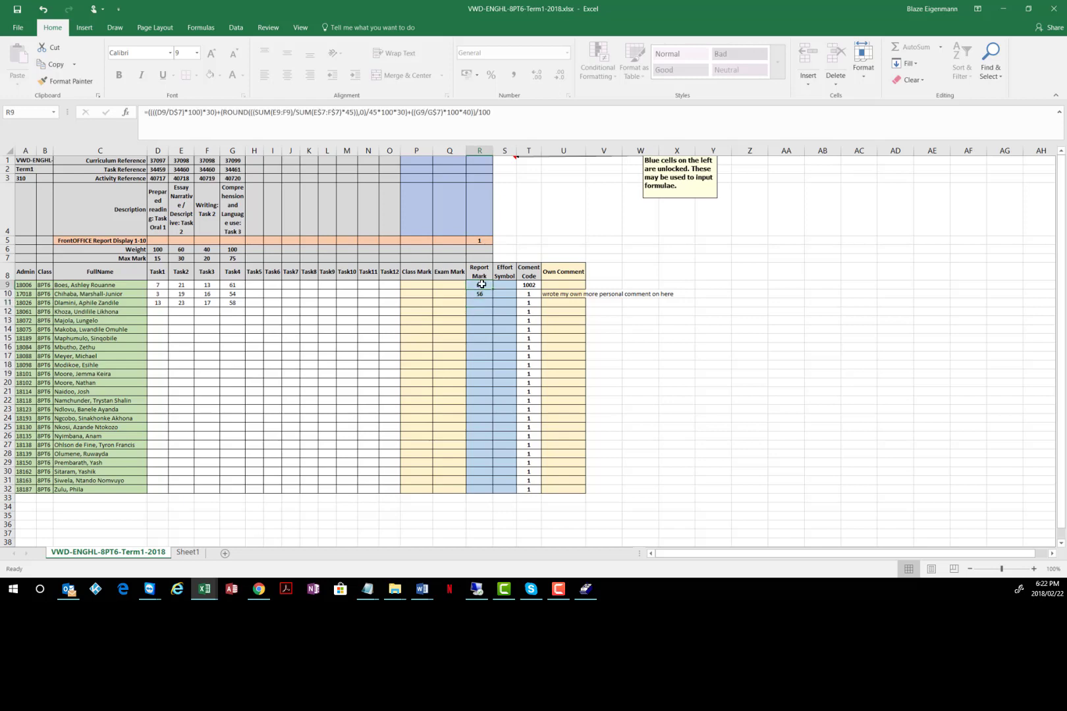
drag(481, 283, 481, 356)
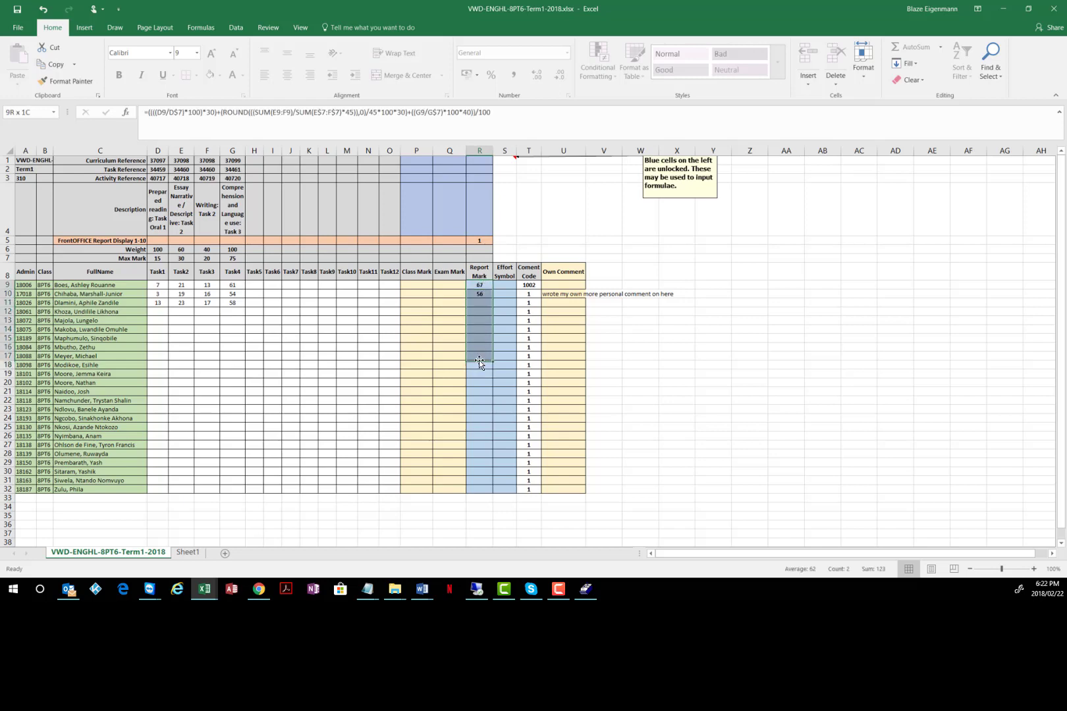
click(233, 304)
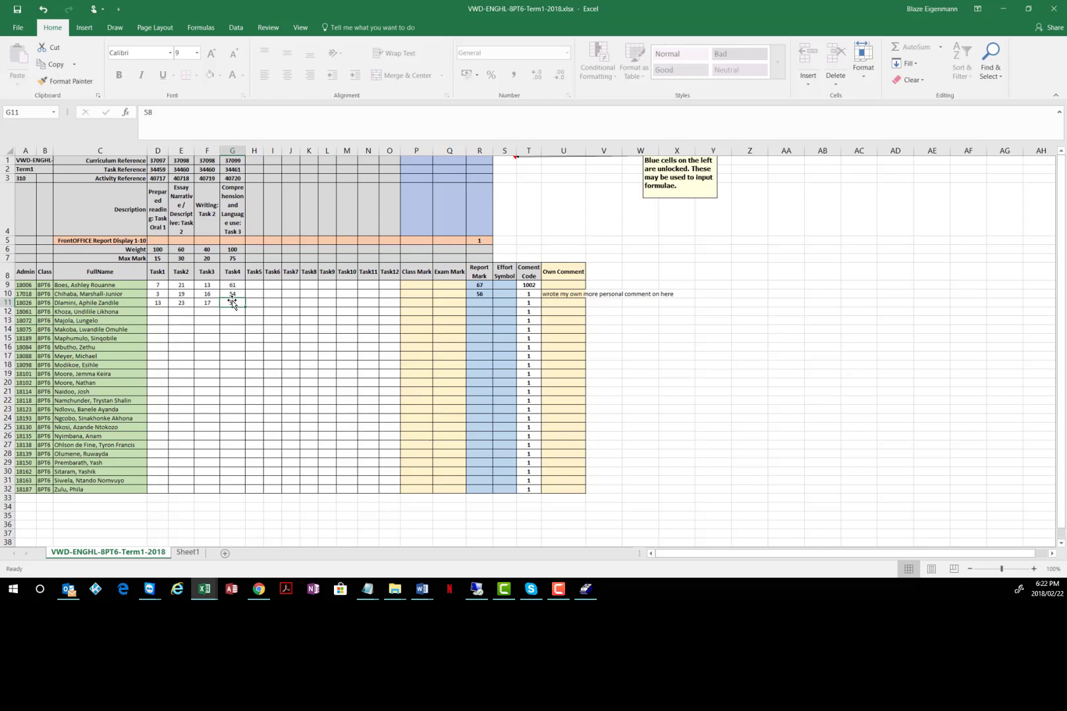
click(480, 304)
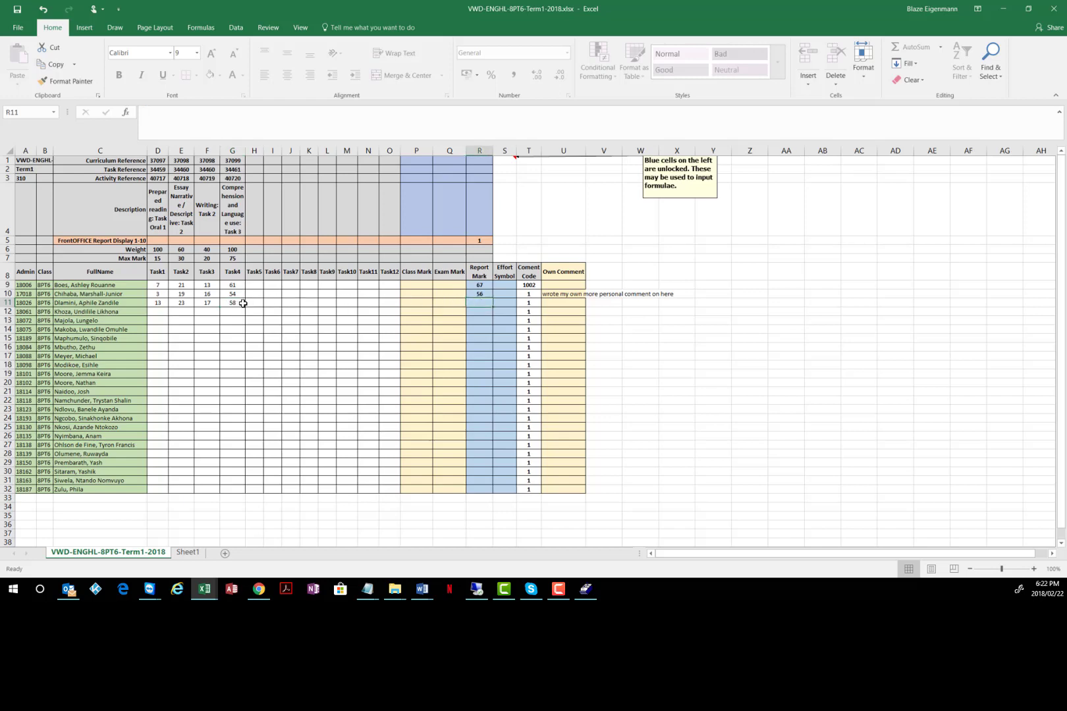
drag(233, 303, 159, 302)
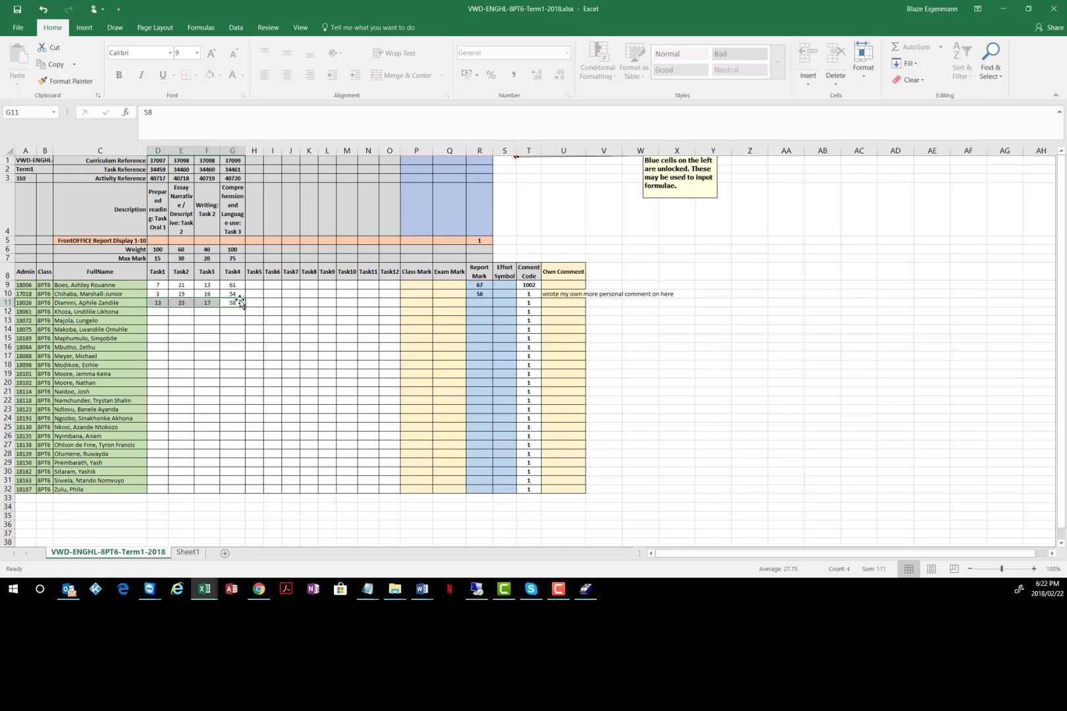
click(481, 295)
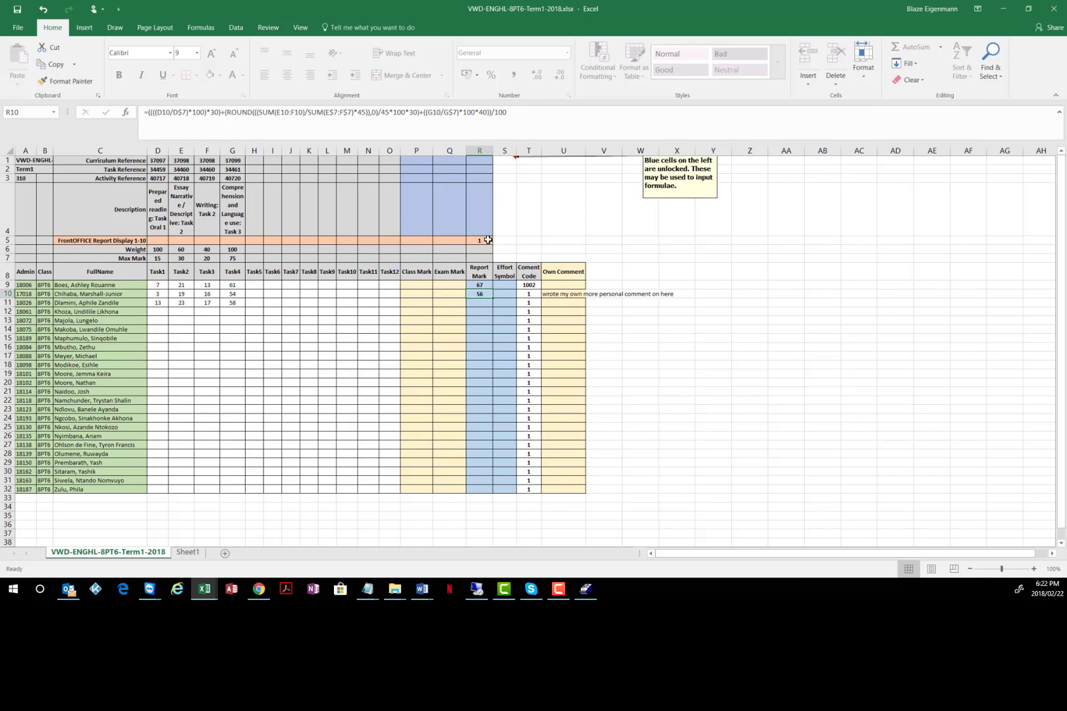
- Inspect the FrontOFFICE Report Display cells P5:R5 and highlight part of the Class Mark and Exam Mark columns
click(484, 240)
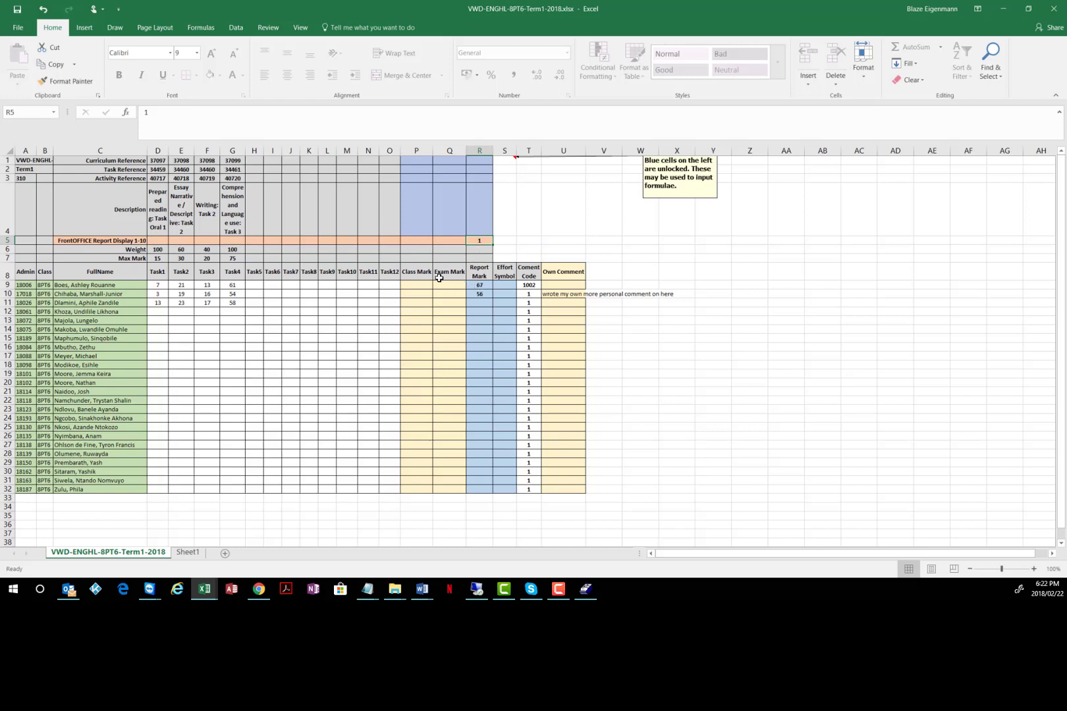
drag(412, 272, 415, 337)
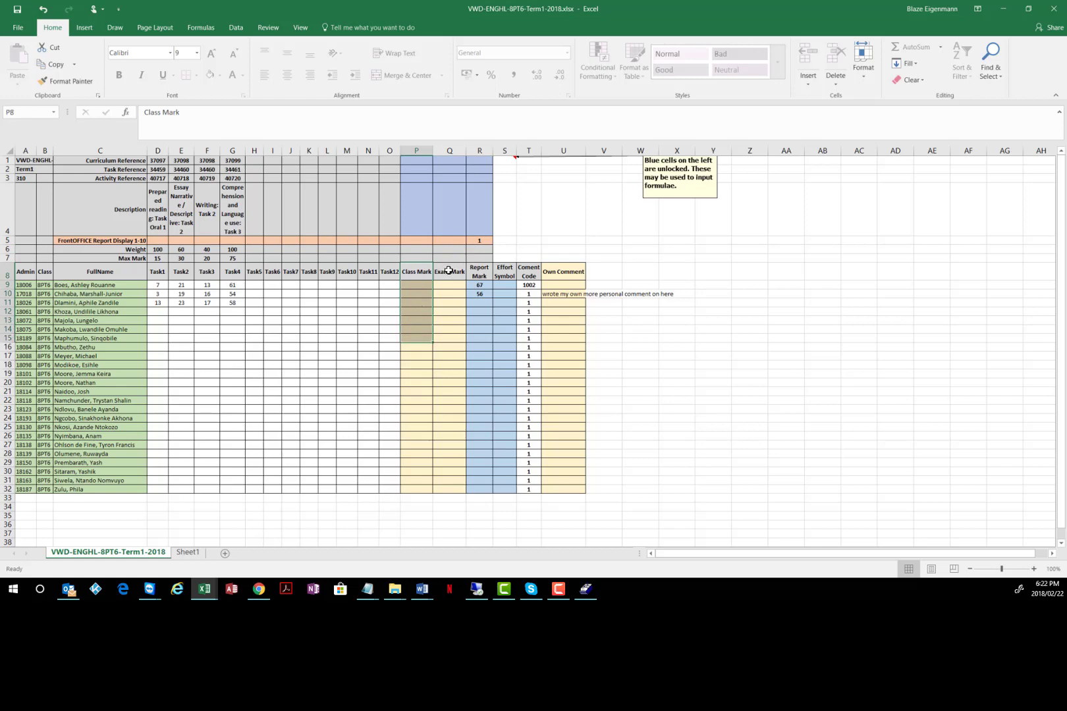
drag(449, 271, 449, 348)
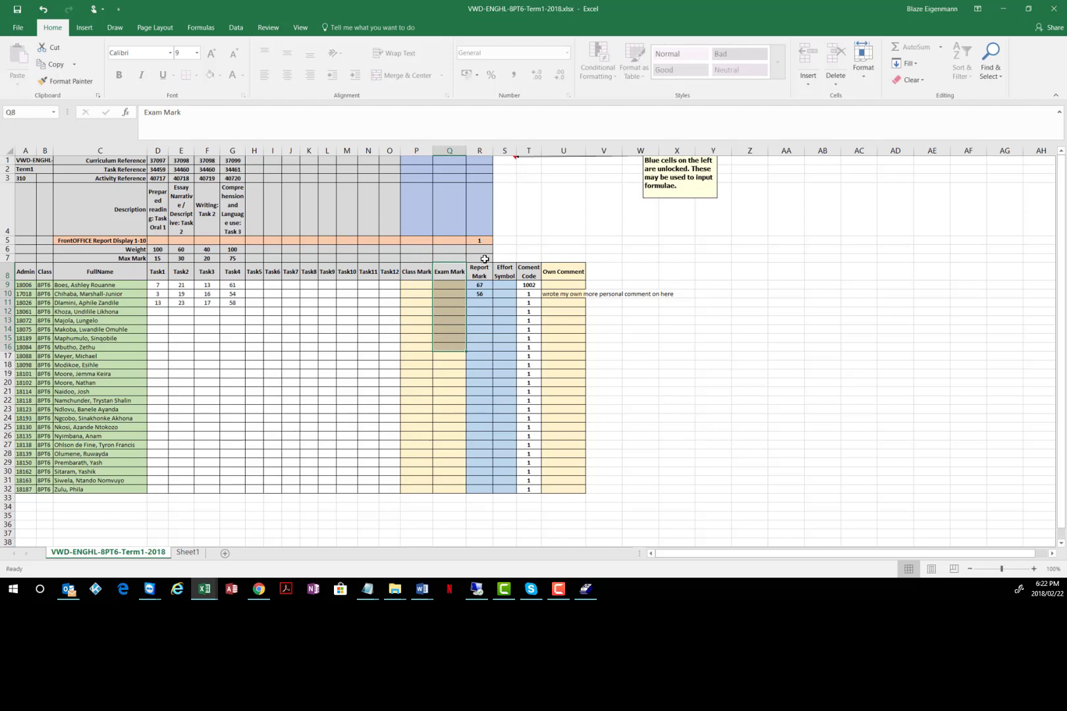
click(422, 241)
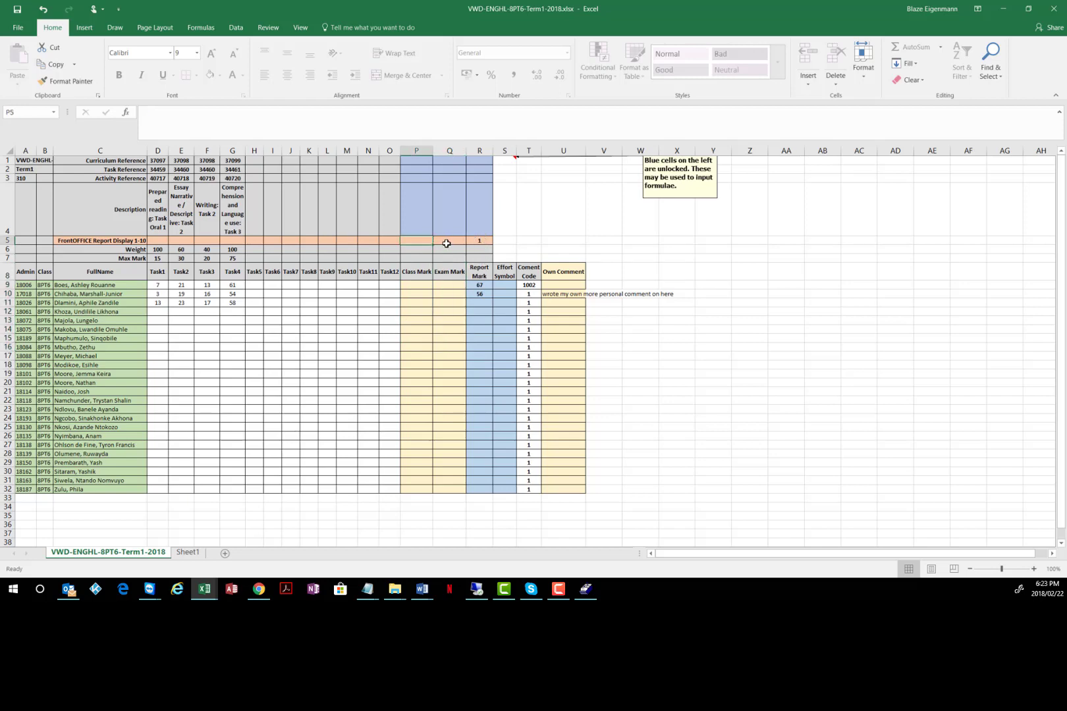
click(442, 240)
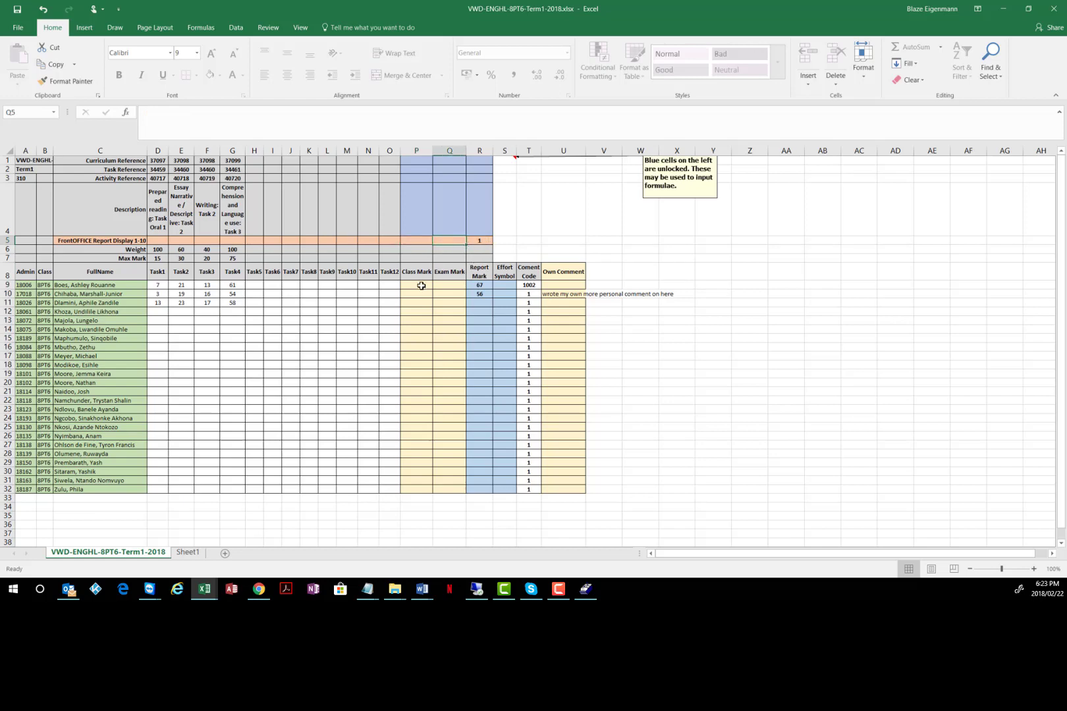
- Highlight the first learner's Class Mark and Exam Mark cells P9:Q9, cancel the accidental move and check the Report Mark cells below
drag(422, 285, 469, 288)
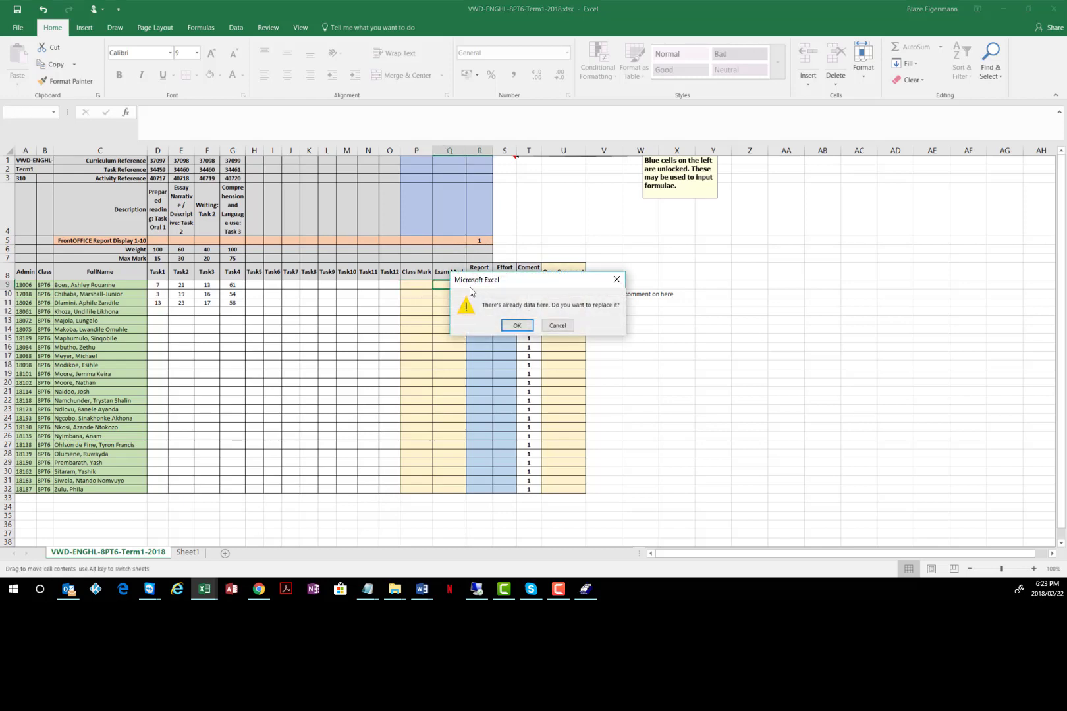
click(558, 326)
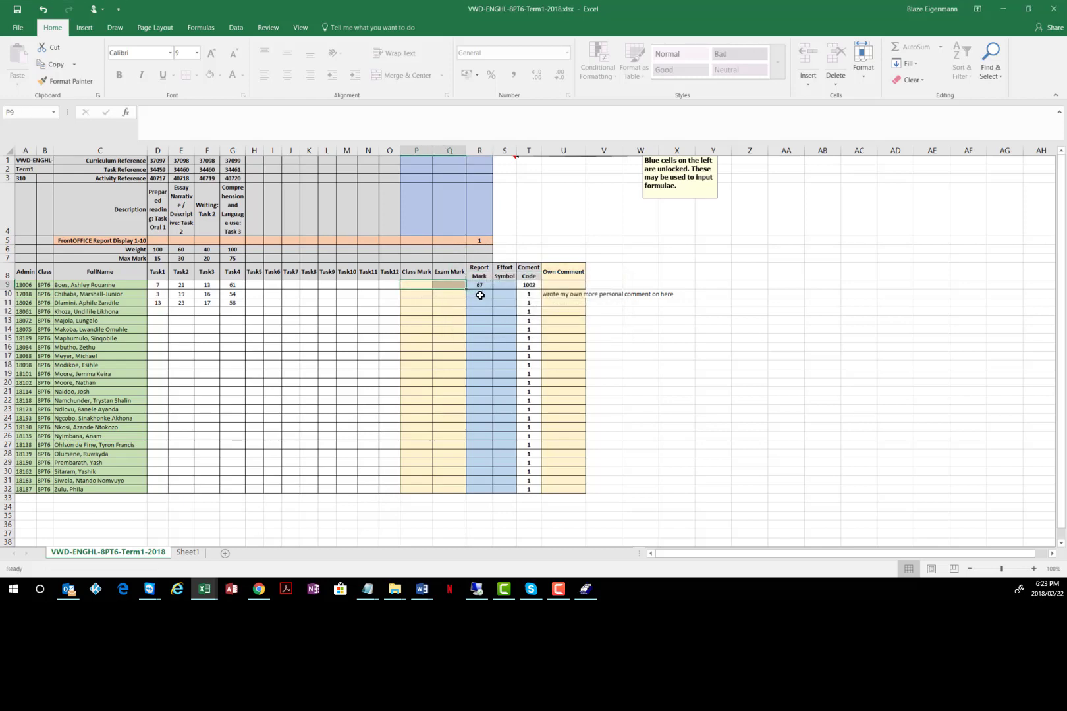
click(476, 295)
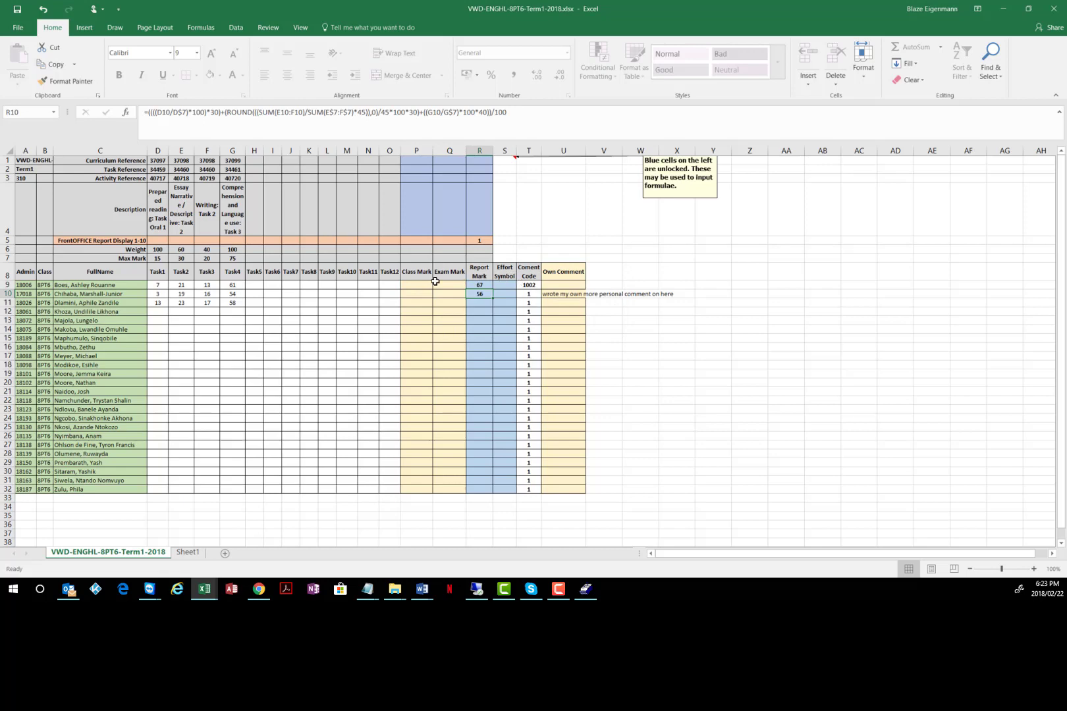
click(434, 291)
click(473, 302)
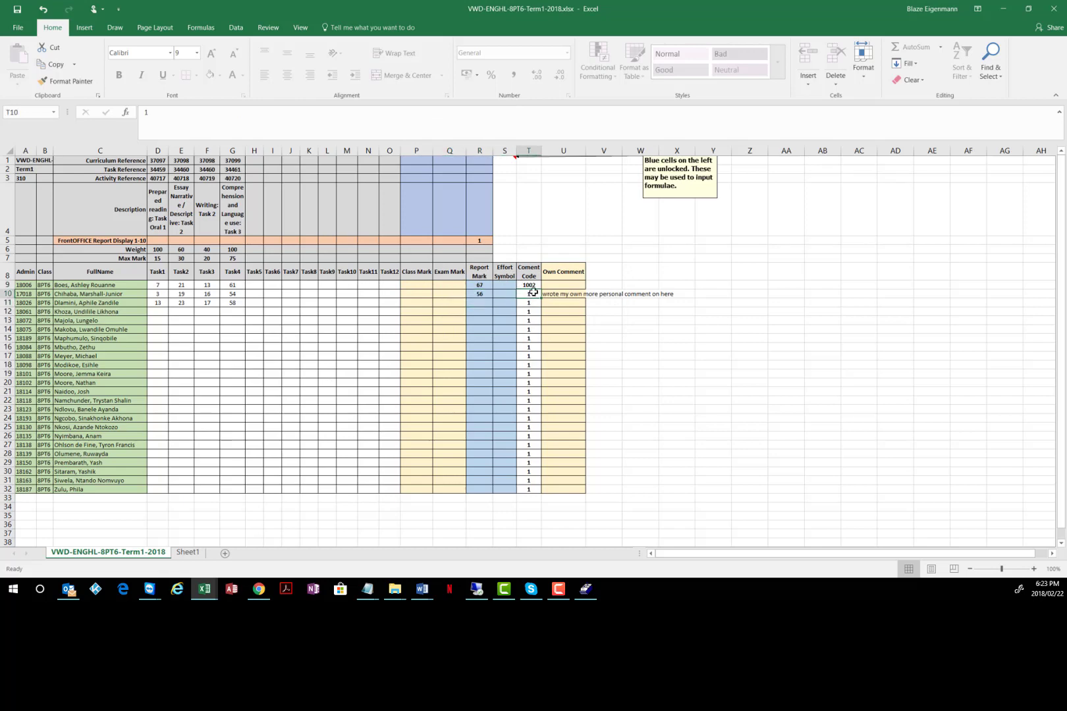
- Compare the comment code in T9 with the own comment in U10 and its code in T10, ending on Report Mark cell R11
click(529, 285)
click(565, 296)
click(533, 284)
click(571, 295)
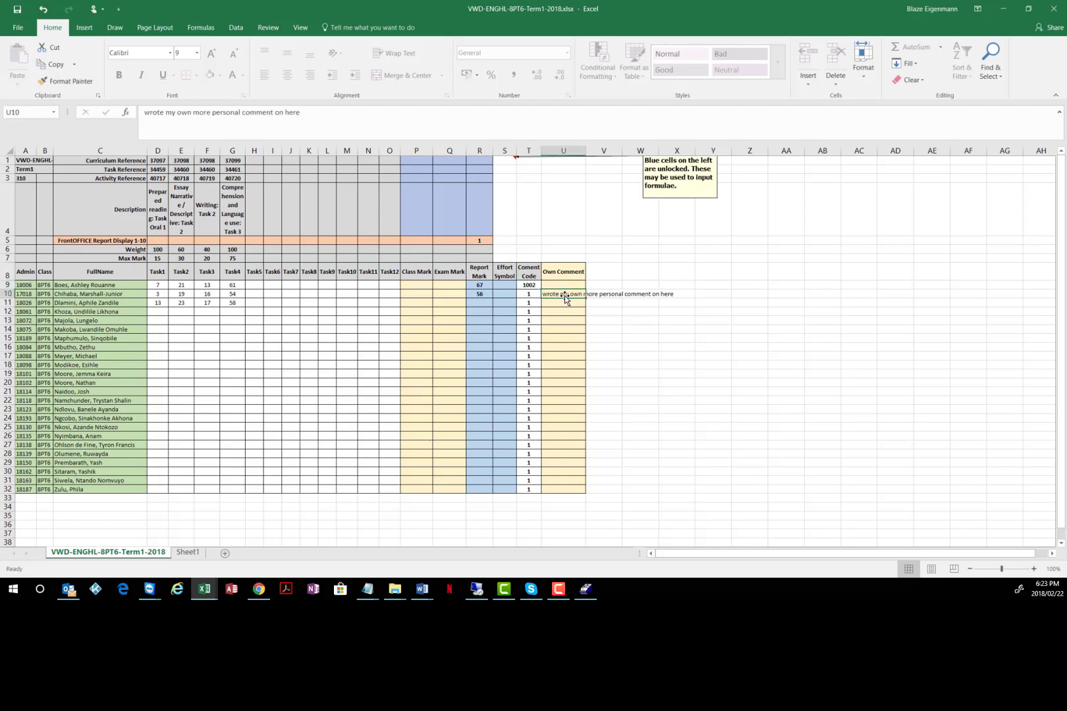
click(531, 284)
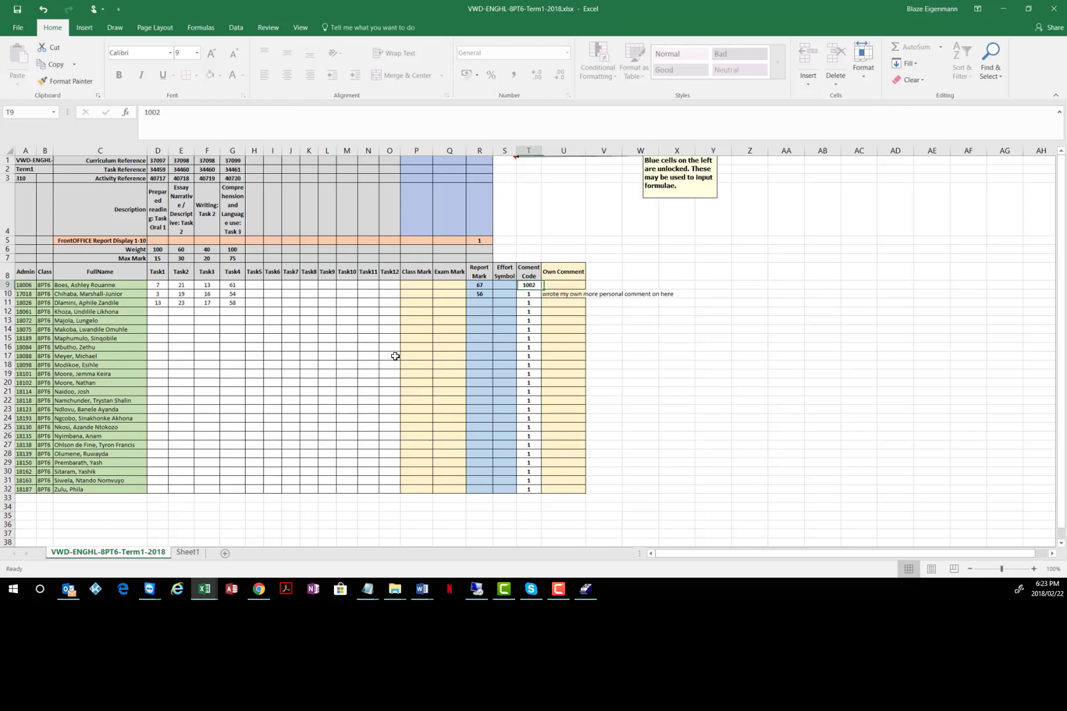
click(565, 295)
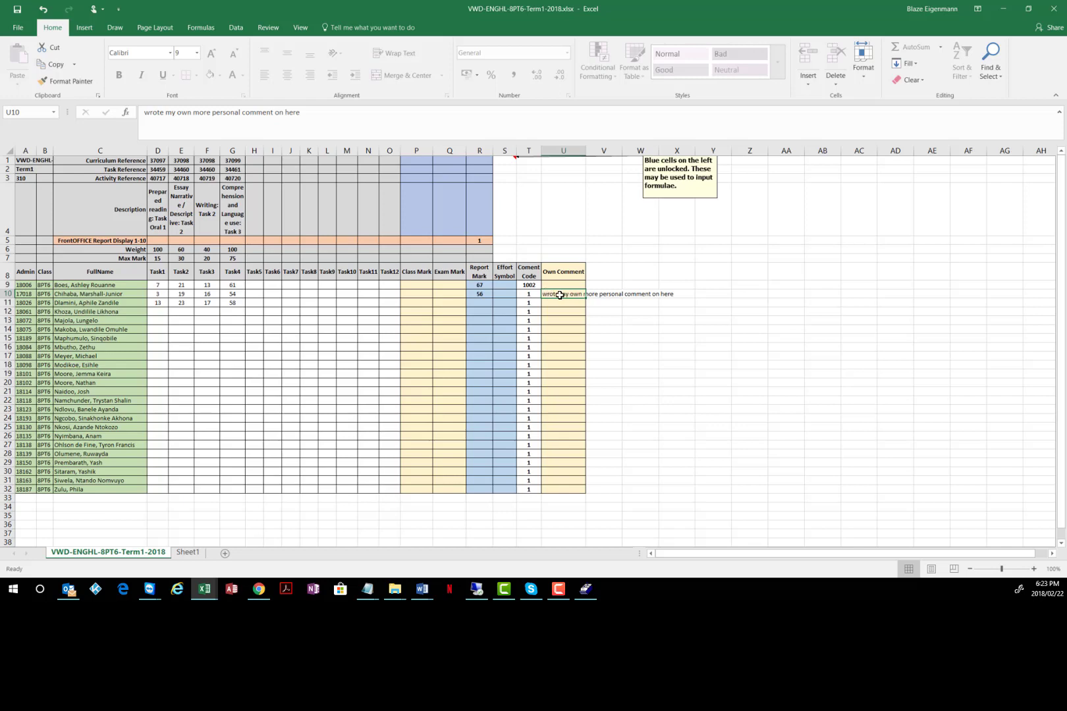
click(529, 295)
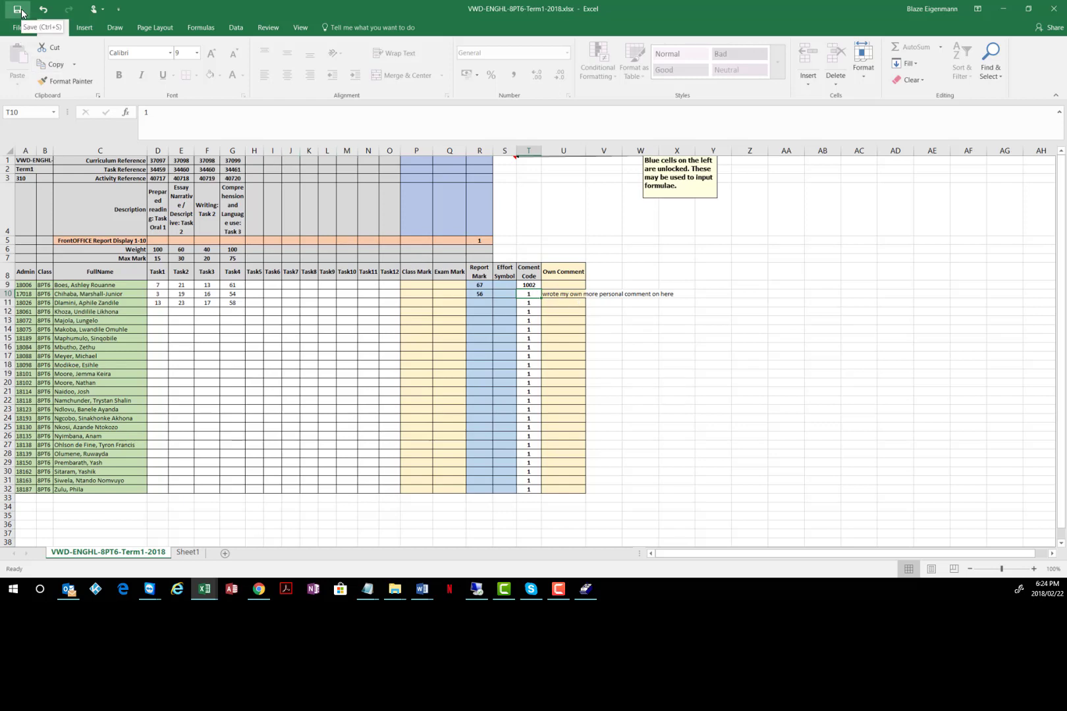
click(486, 305)
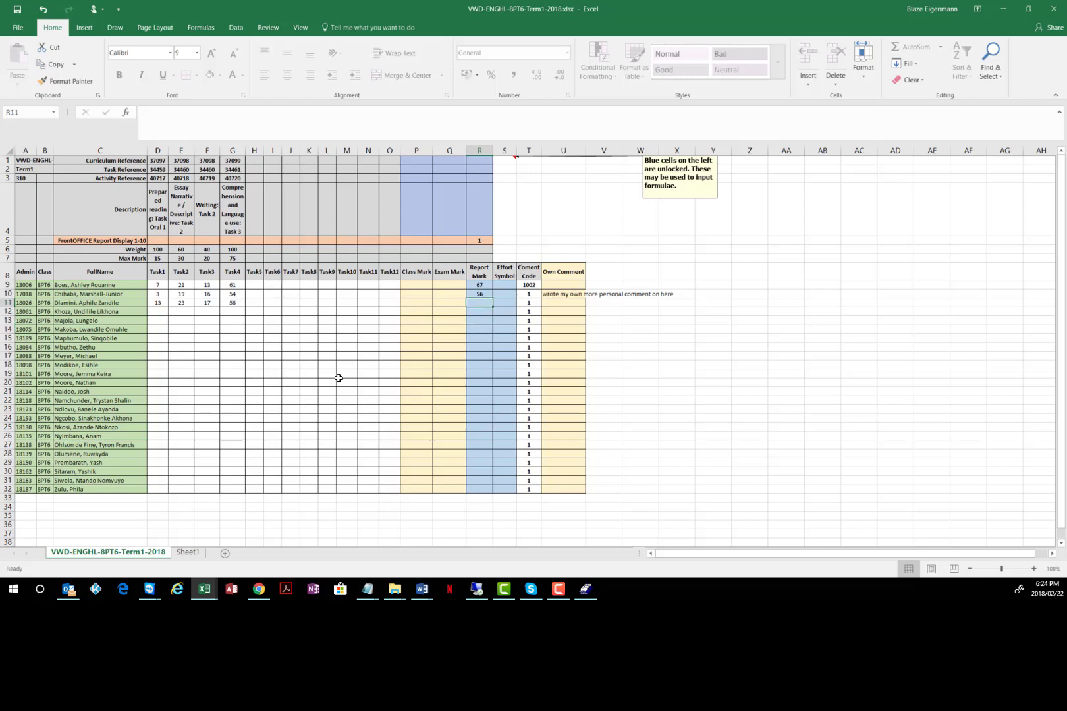
- Highlight the third learner's task marks in D11:G11, and copy the Report Mark formula from R10 into R11
click(481, 321)
drag(162, 303, 239, 302)
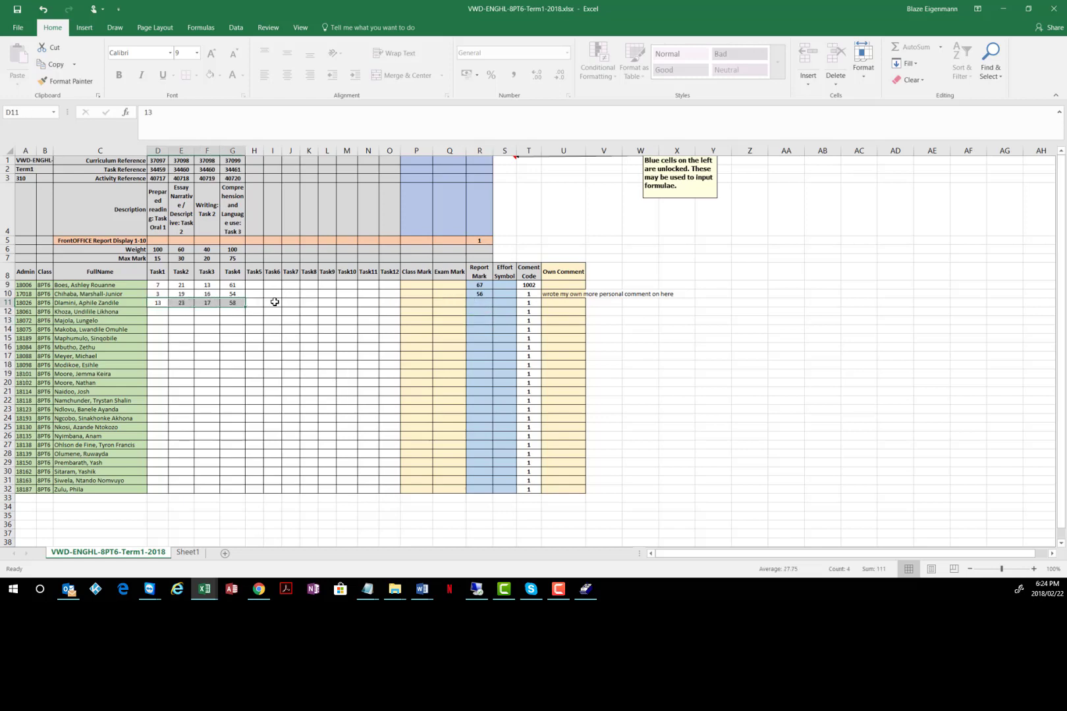
click(484, 295)
right_click(482, 294)
key(Escape)
key(ctrl+c)
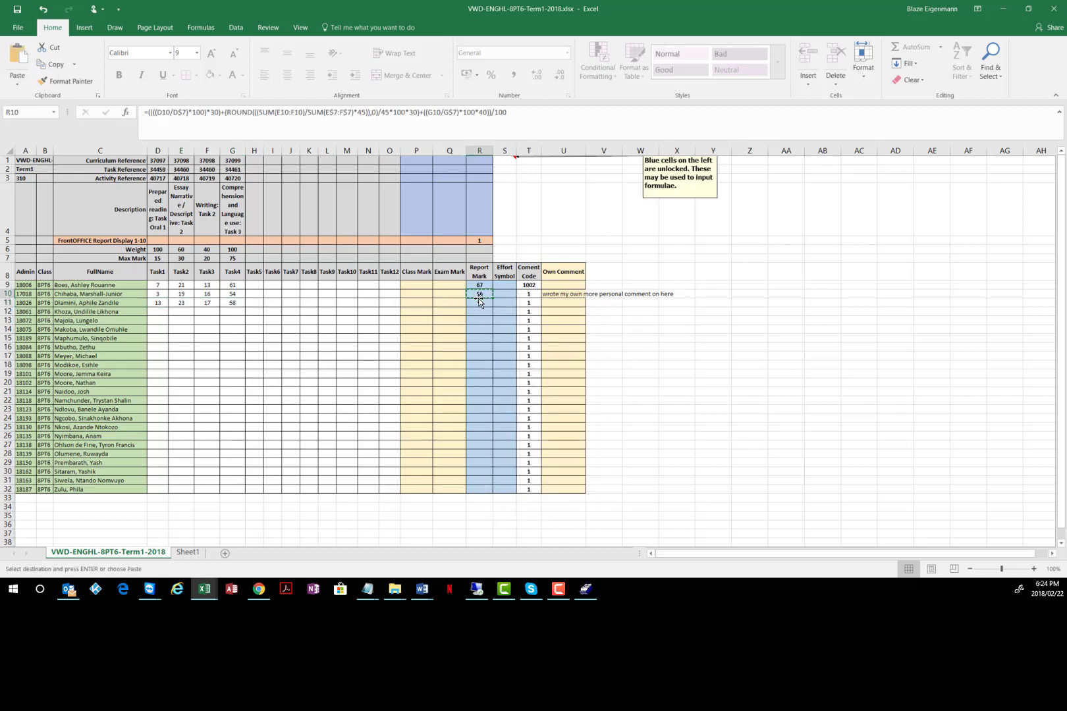
right_click(479, 302)
click(498, 351)
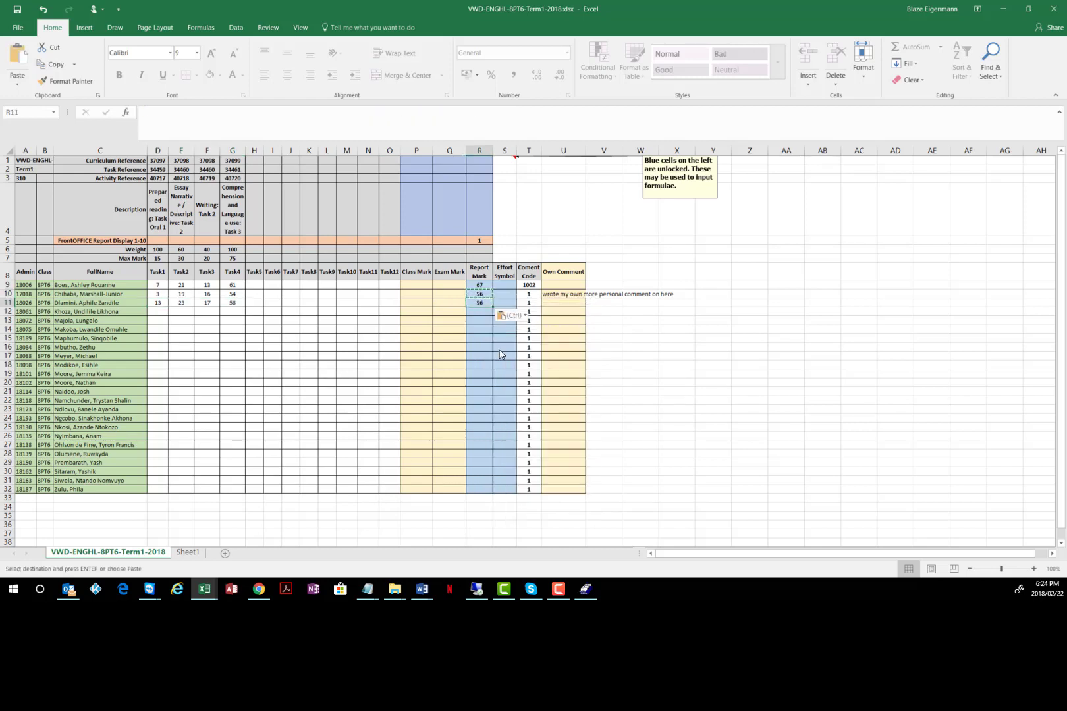
click(473, 312)
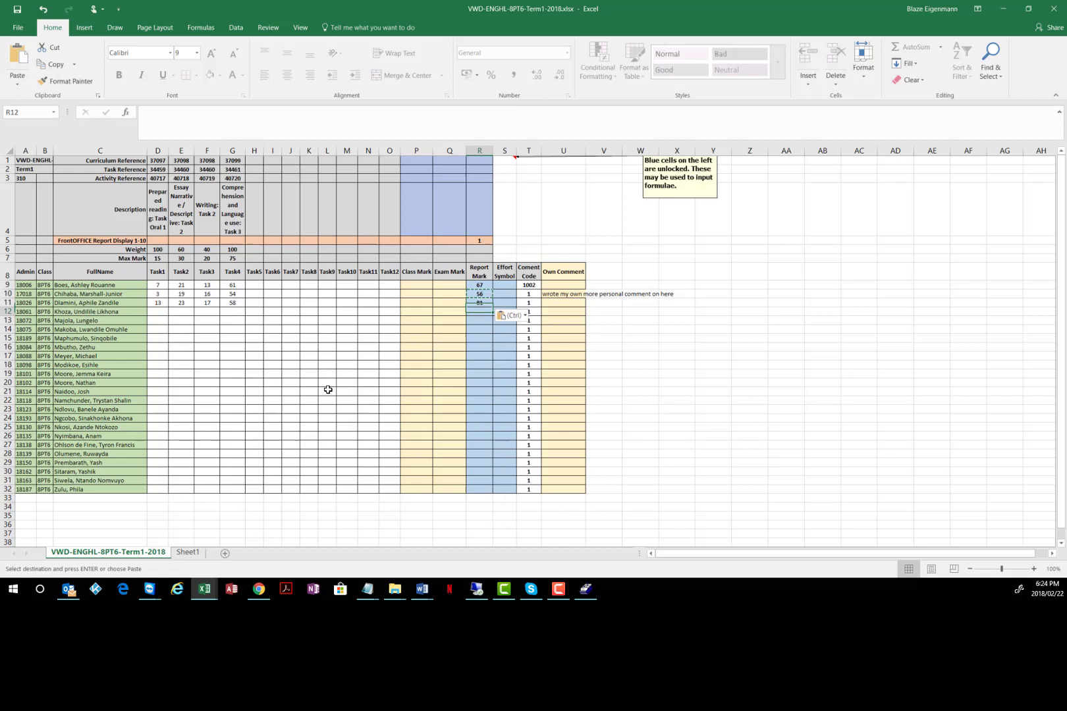
- Remove the copied formula from Report Mark cell R11 and select Exam Mark cell Q10
click(480, 304)
key(Escape)
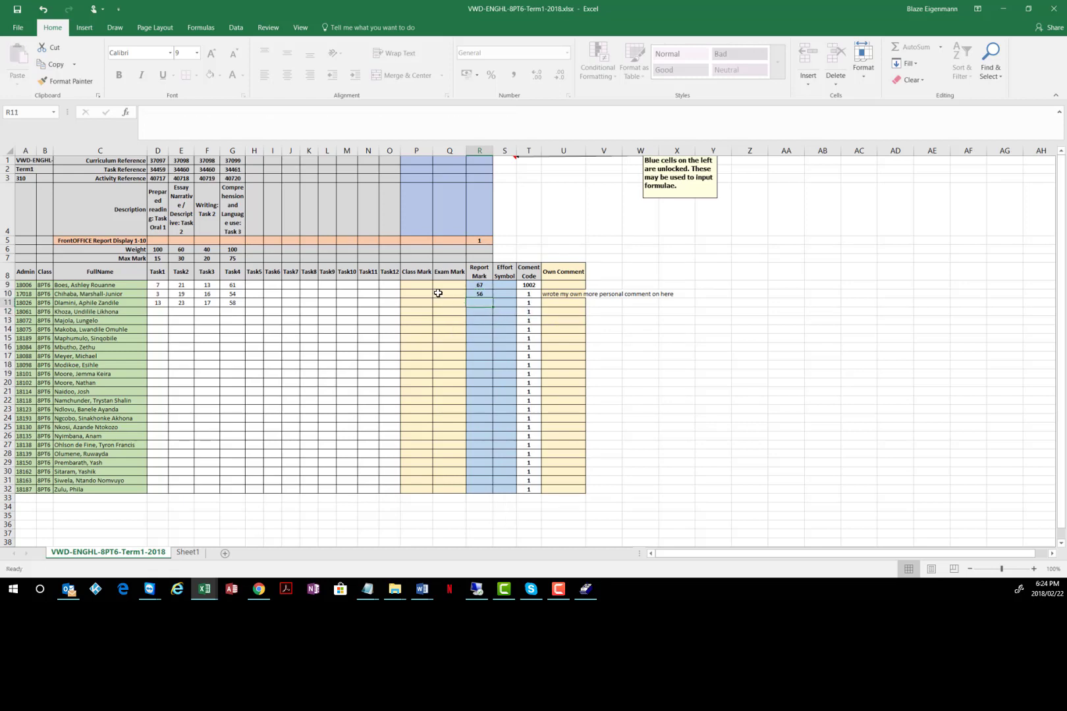
click(437, 294)
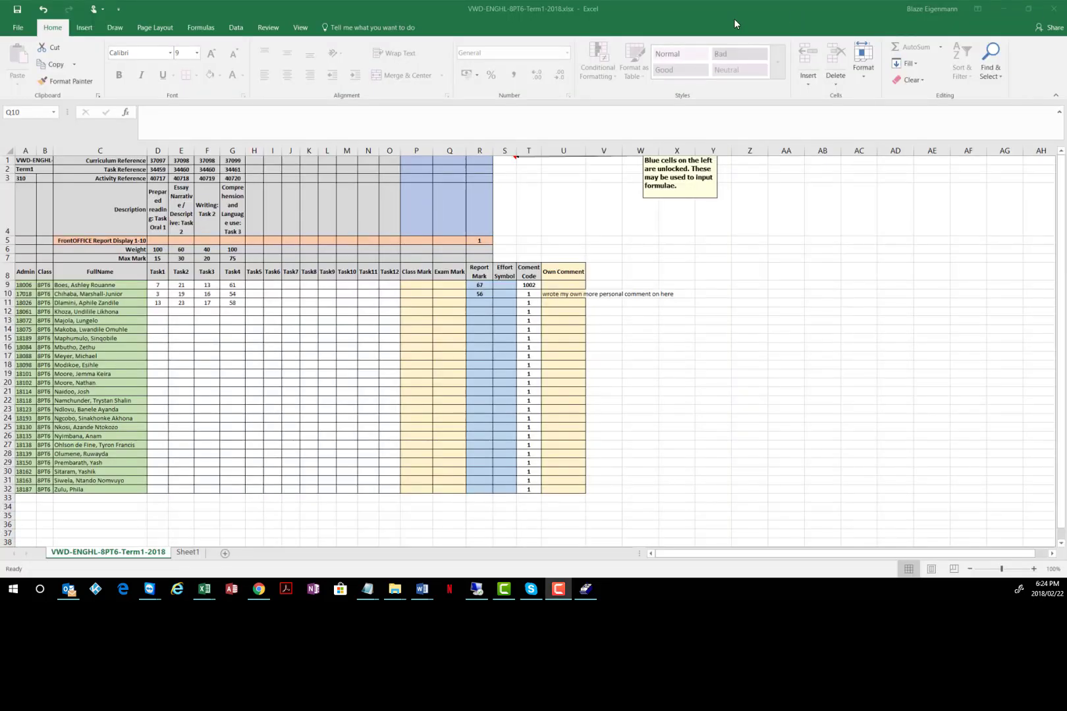
- Close the workbook and copy the file VWD-ENGHL-8PT6-Term1-2018.xlsx in the Marksheets folder on My Passport (D:)
click(1054, 9)
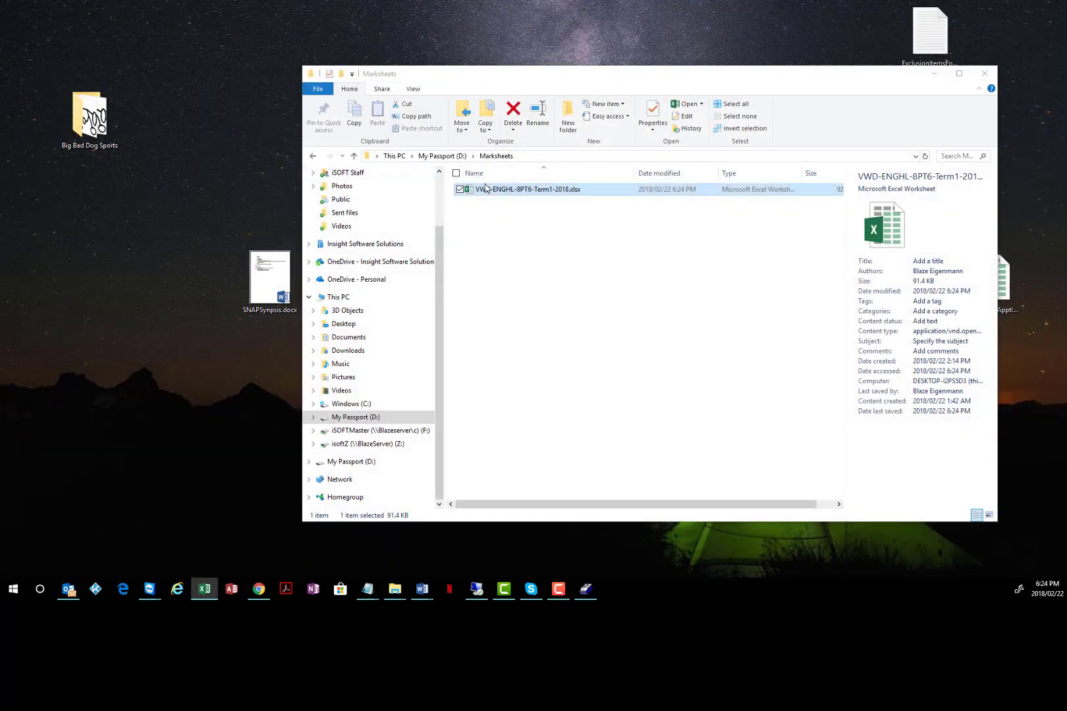
right_click(509, 192)
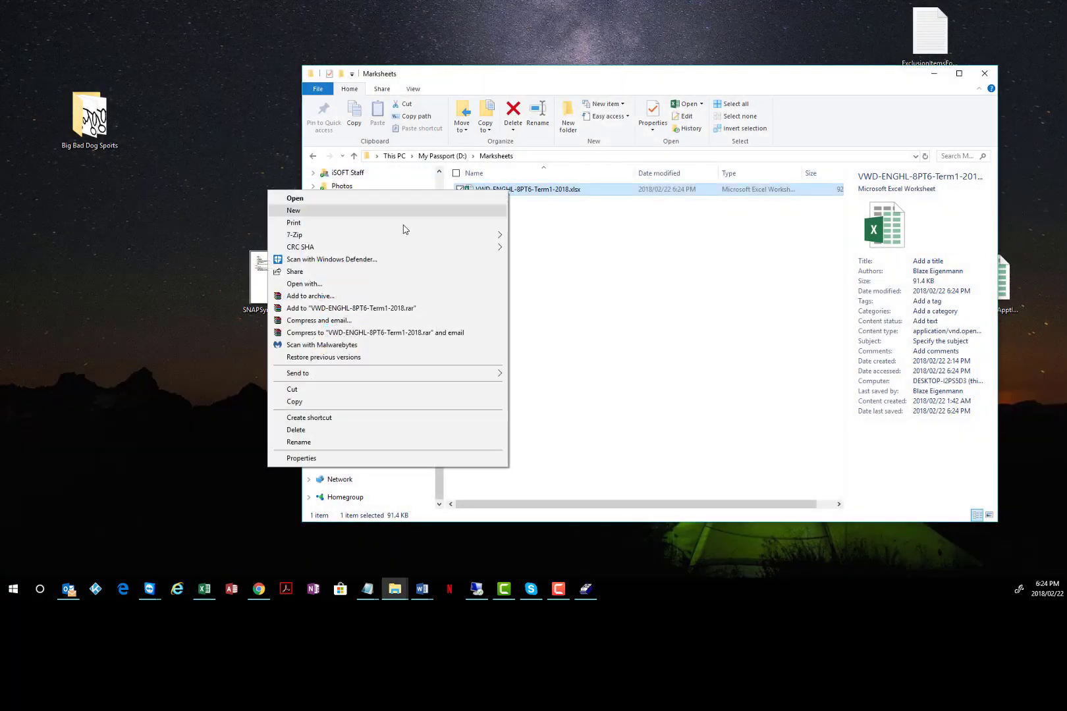
key(Escape)
right_click(493, 190)
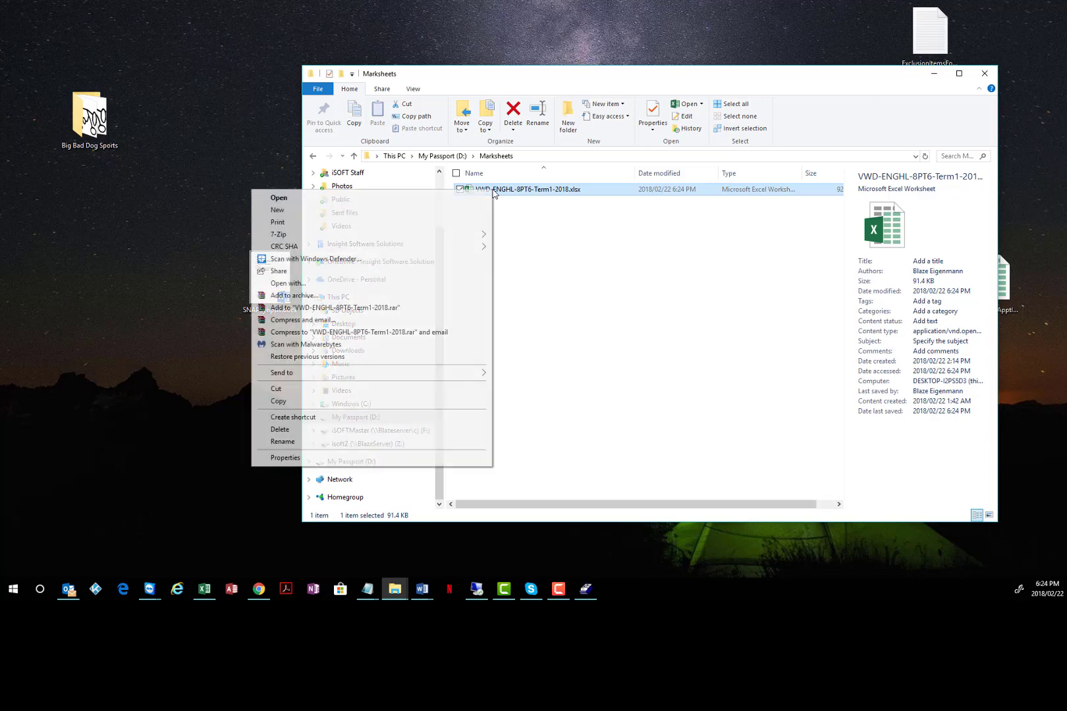
click(352, 407)
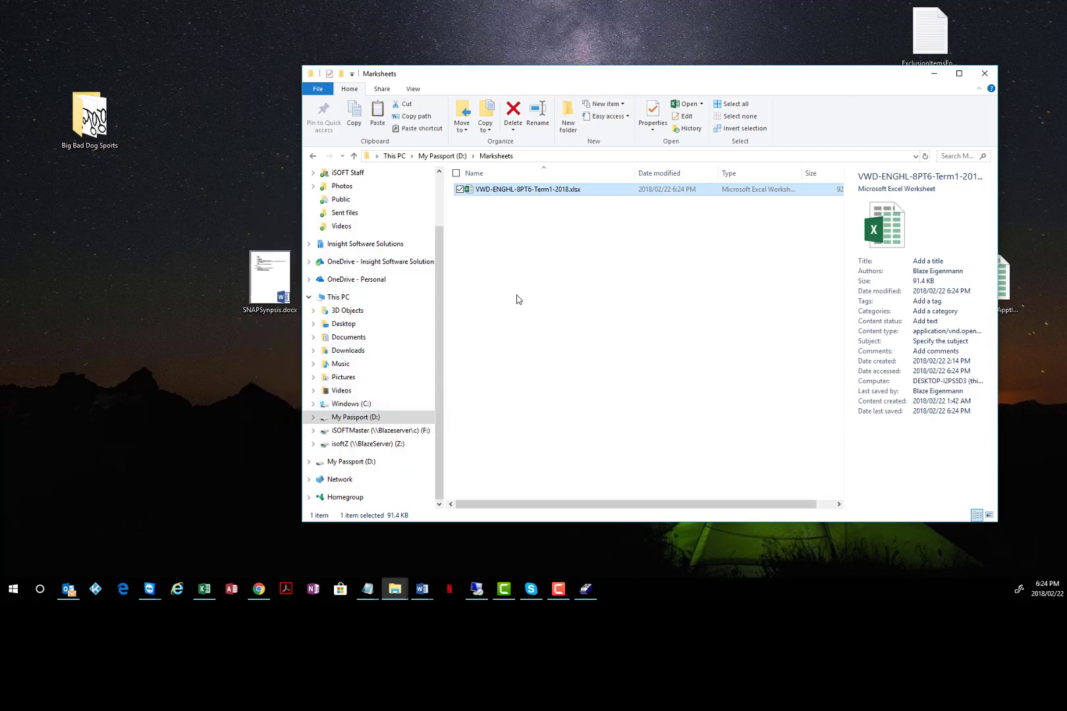
right_click(501, 194)
click(329, 405)
- Browse the Insight Software Solutions Team Site documents to its FrontOFFICE folder
click(349, 245)
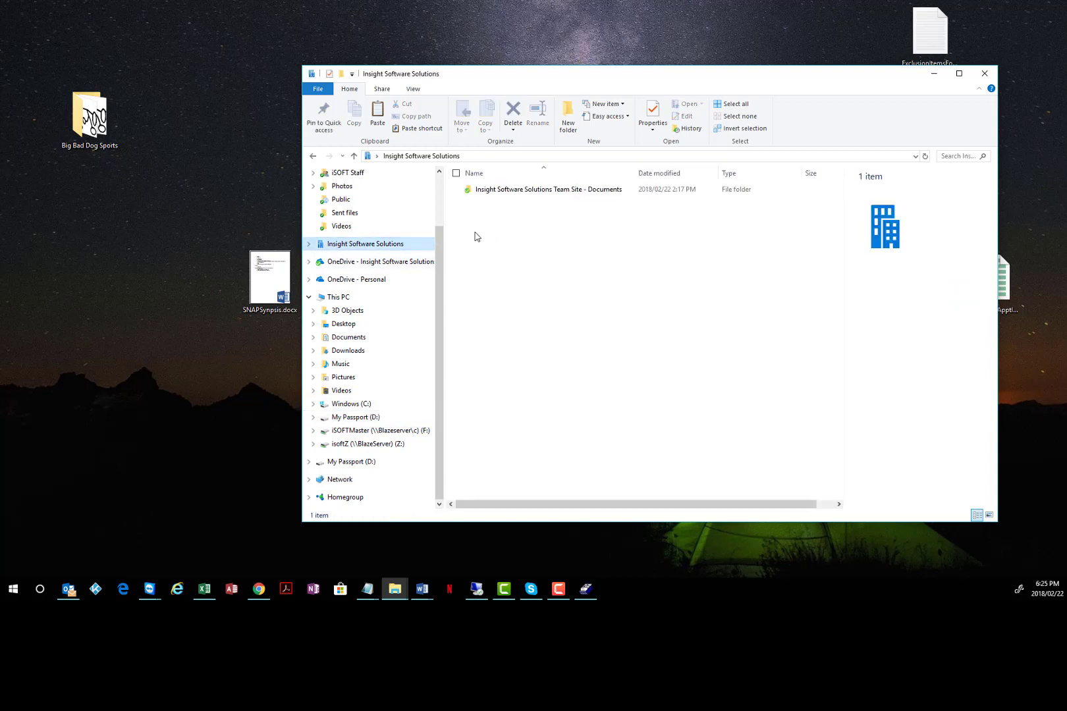
double_click(500, 190)
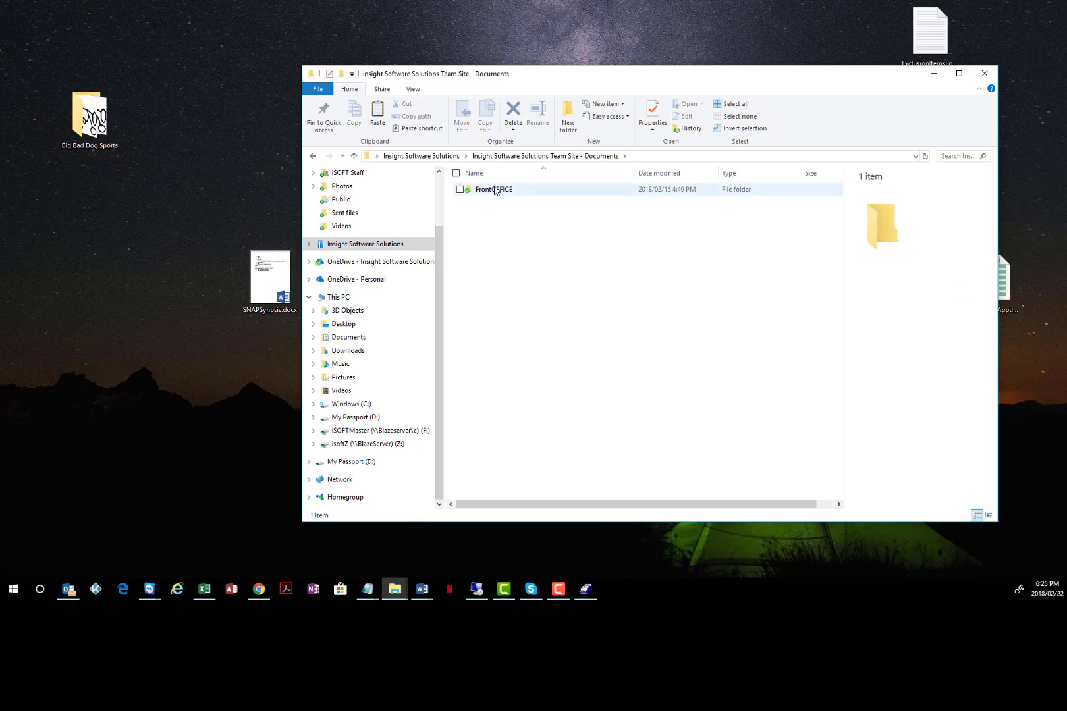
double_click(477, 190)
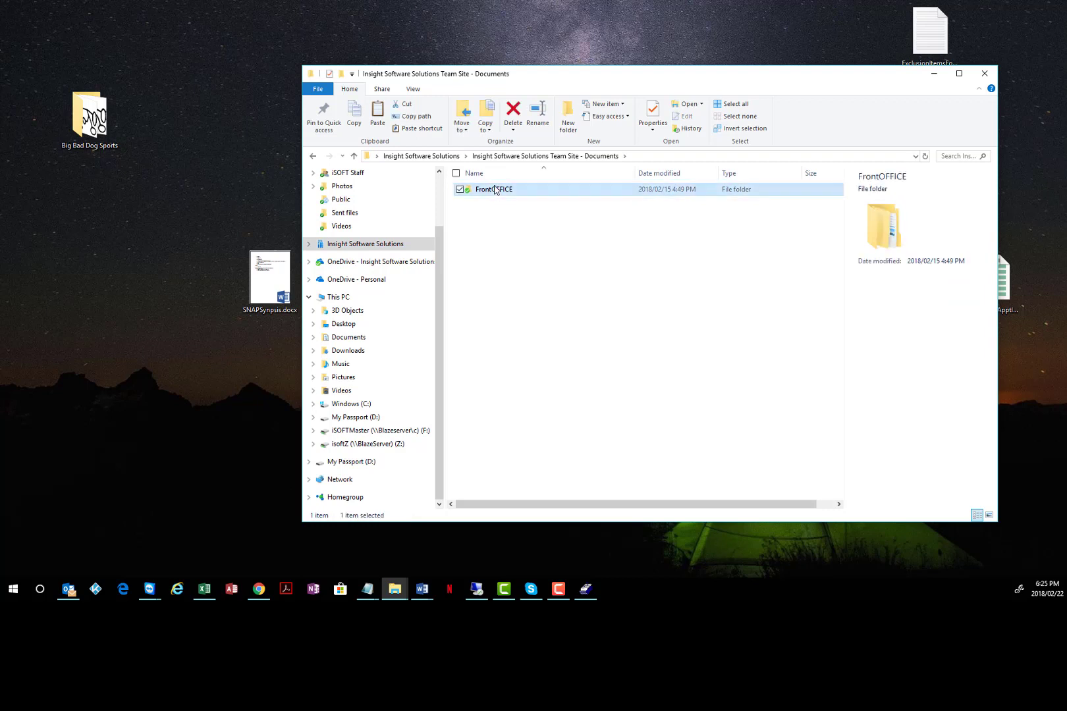
- Open the isoftZ (Z:) network drive, look into its Marksheets folder and return to the drive's root
click(359, 444)
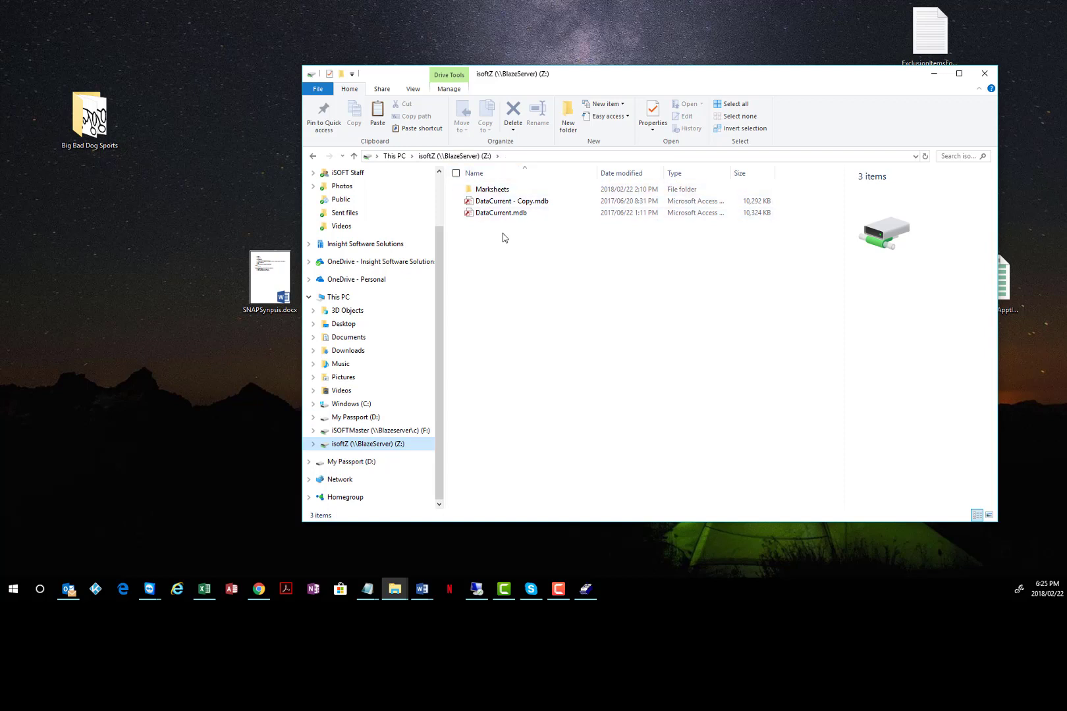
right_click(507, 273)
click(494, 190)
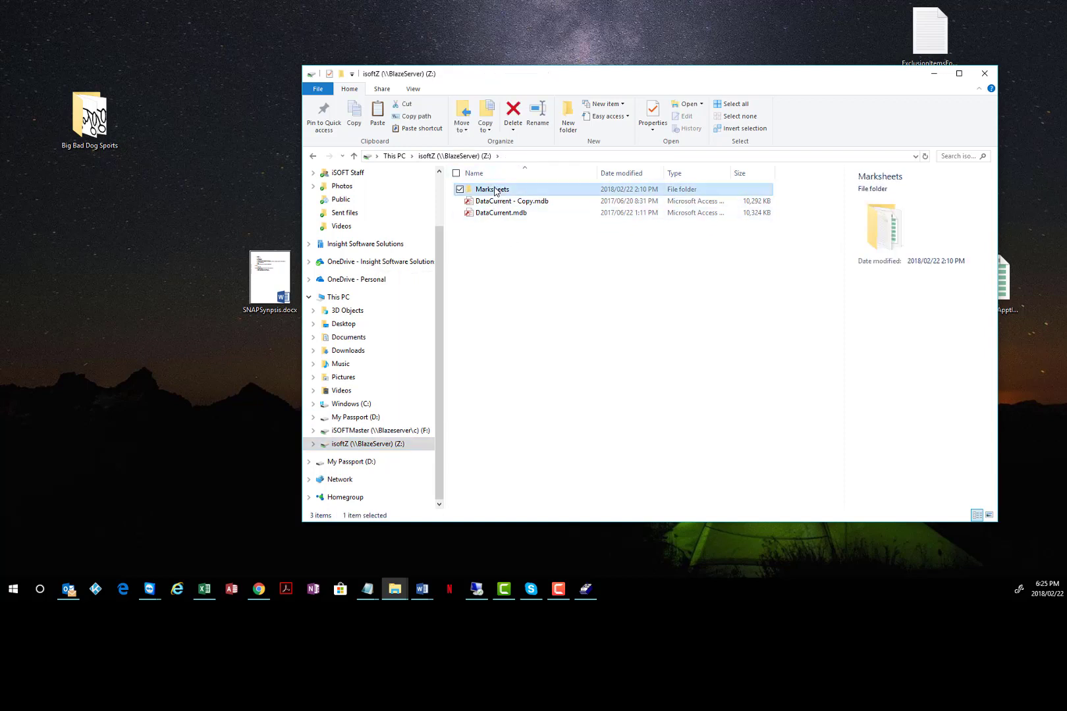
double_click(495, 190)
click(469, 156)
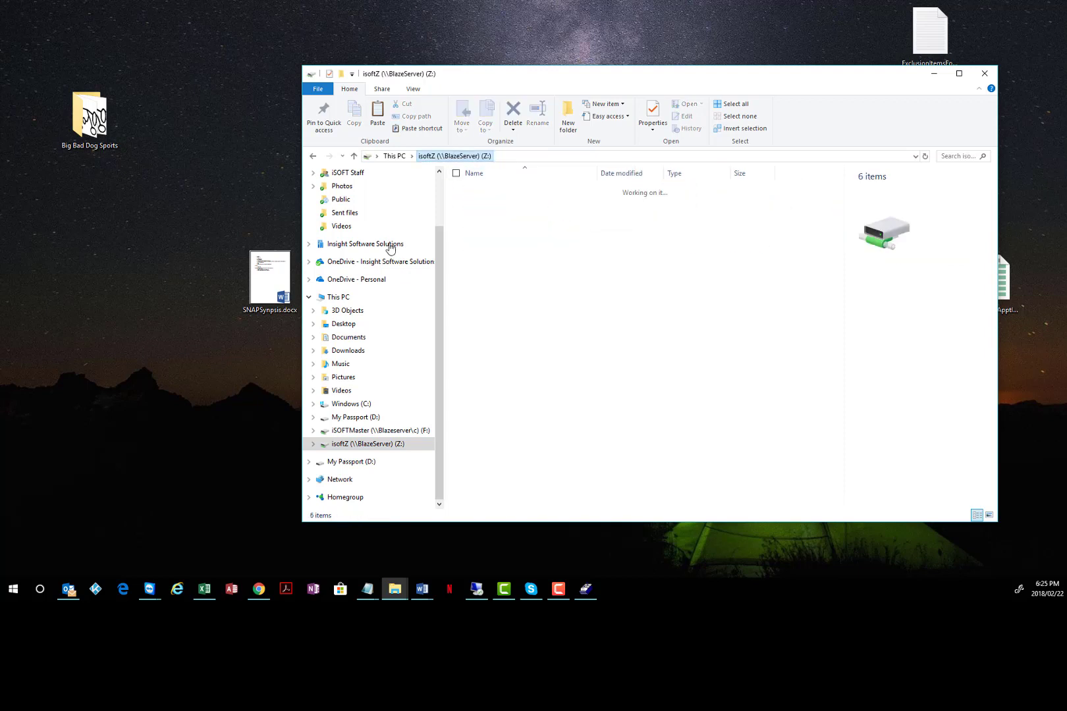
click(790, 187)
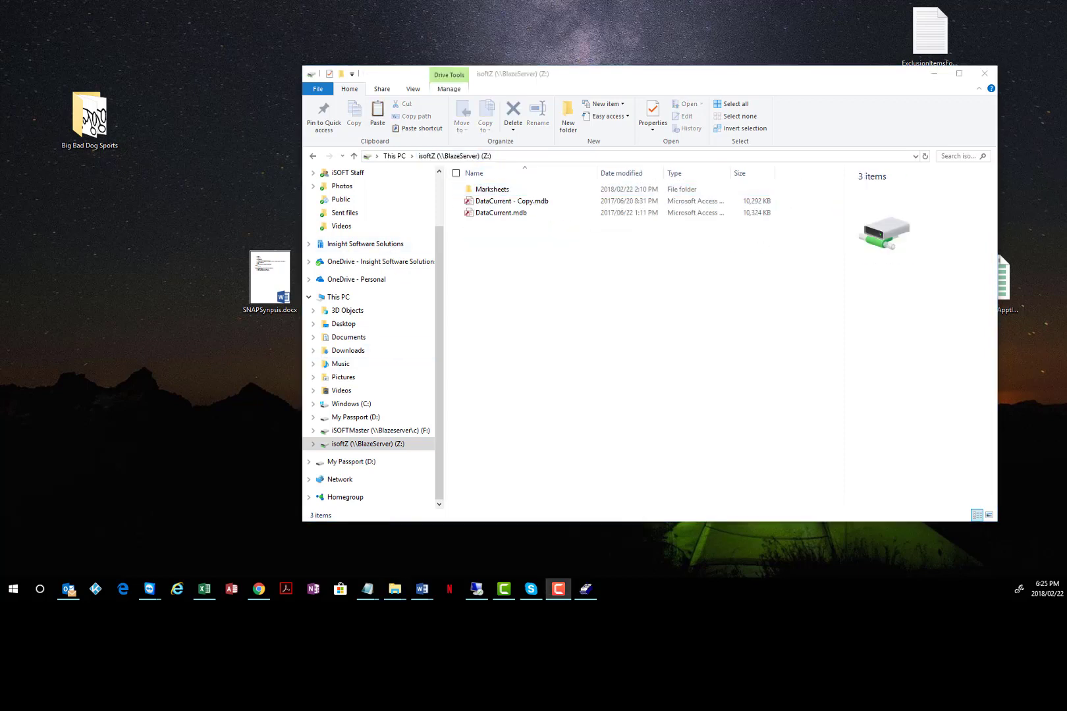
- Create a folder named Completed in the root of the isoftZ (Z:) drive
right_click(495, 261)
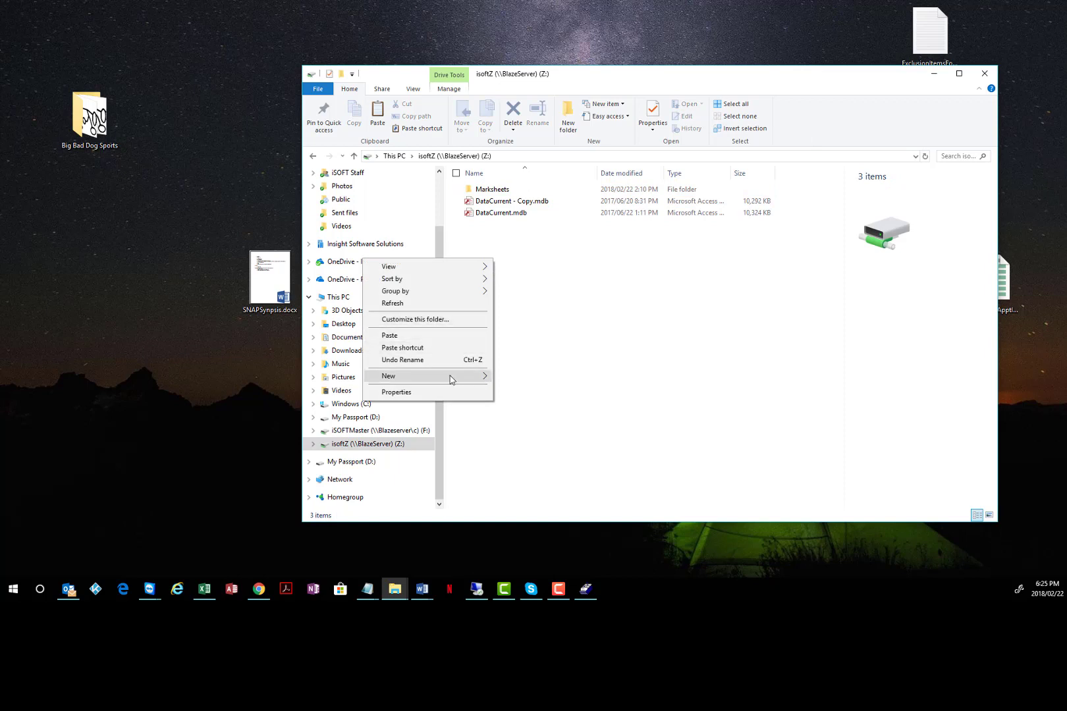
mouse_move(388, 377)
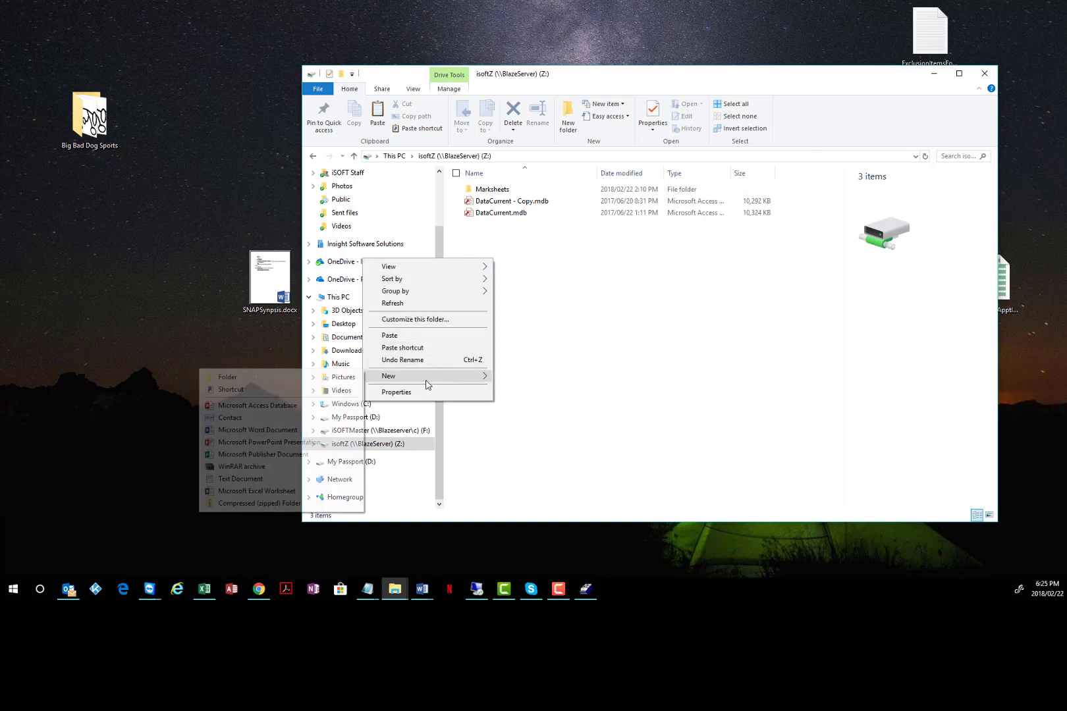
click(309, 376)
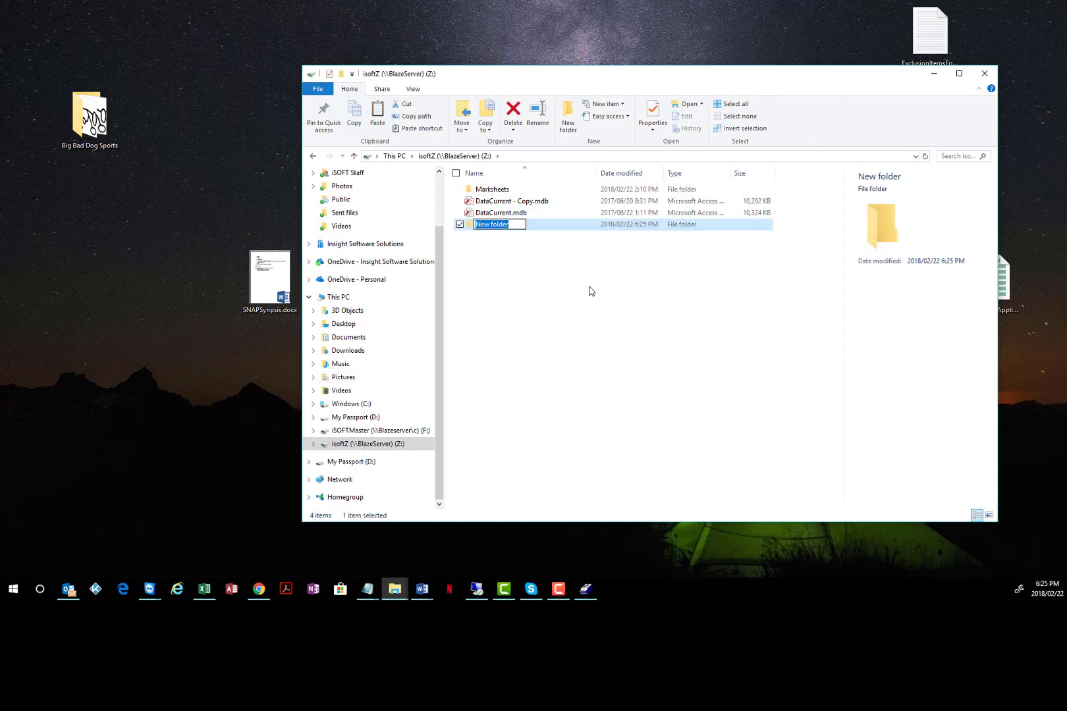
text(Completed)
click(515, 166)
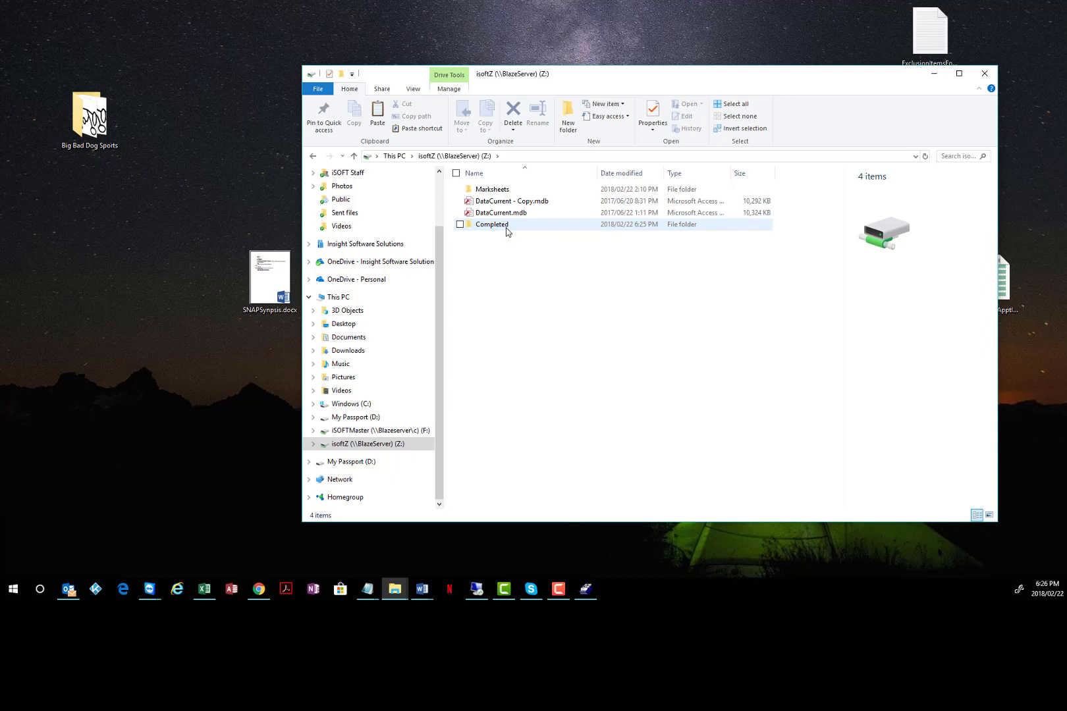
- Paste the copied marksheet file into the Completed folder on the isoftZ (Z:) drive
double_click(505, 227)
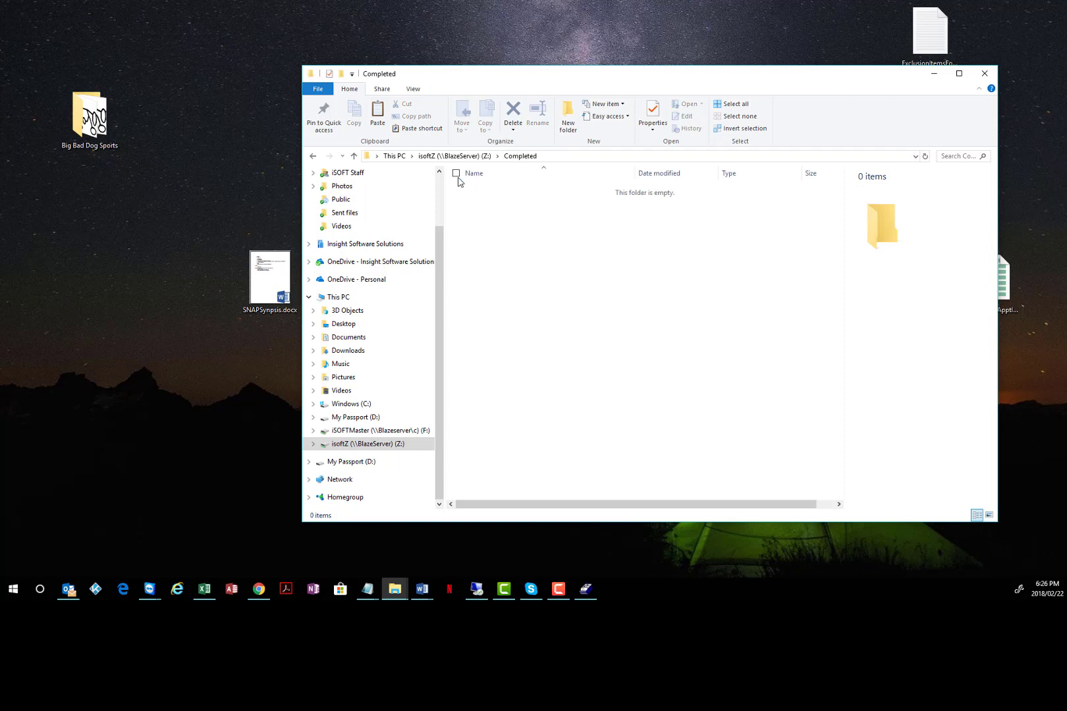
right_click(498, 231)
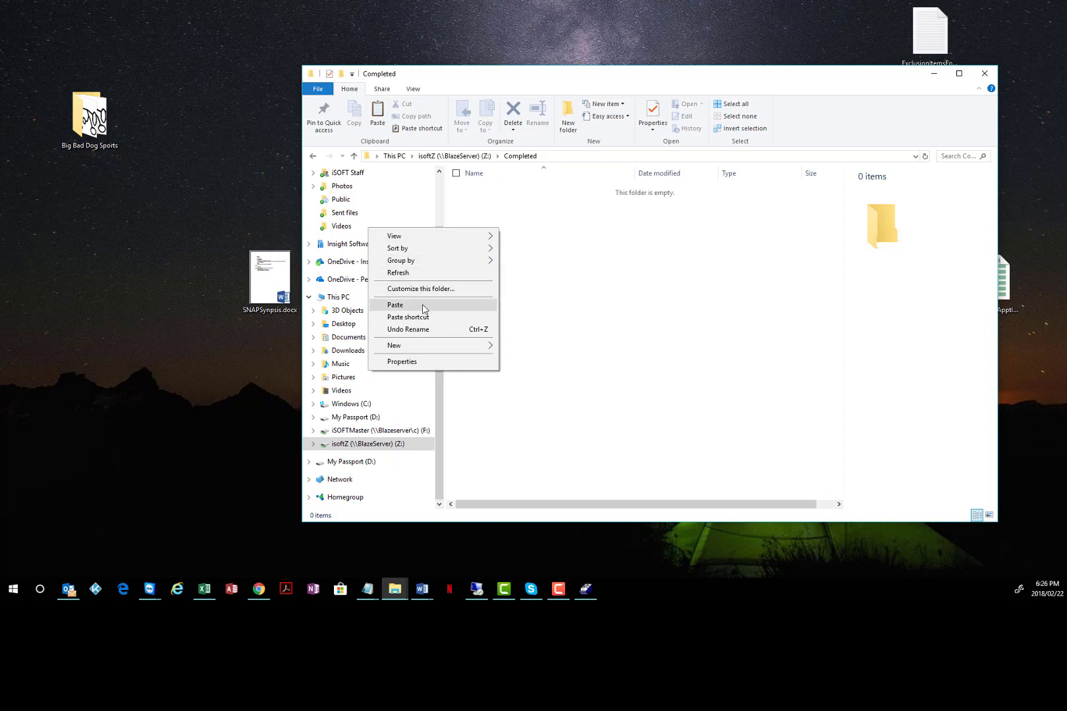
click(395, 305)
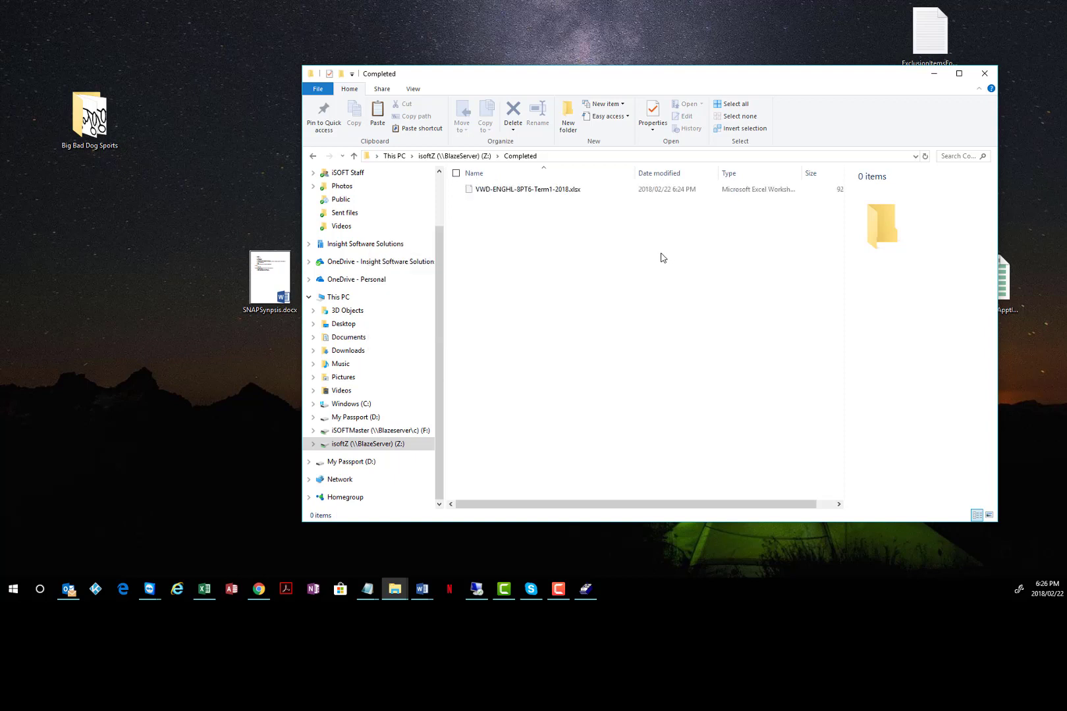
click(543, 251)
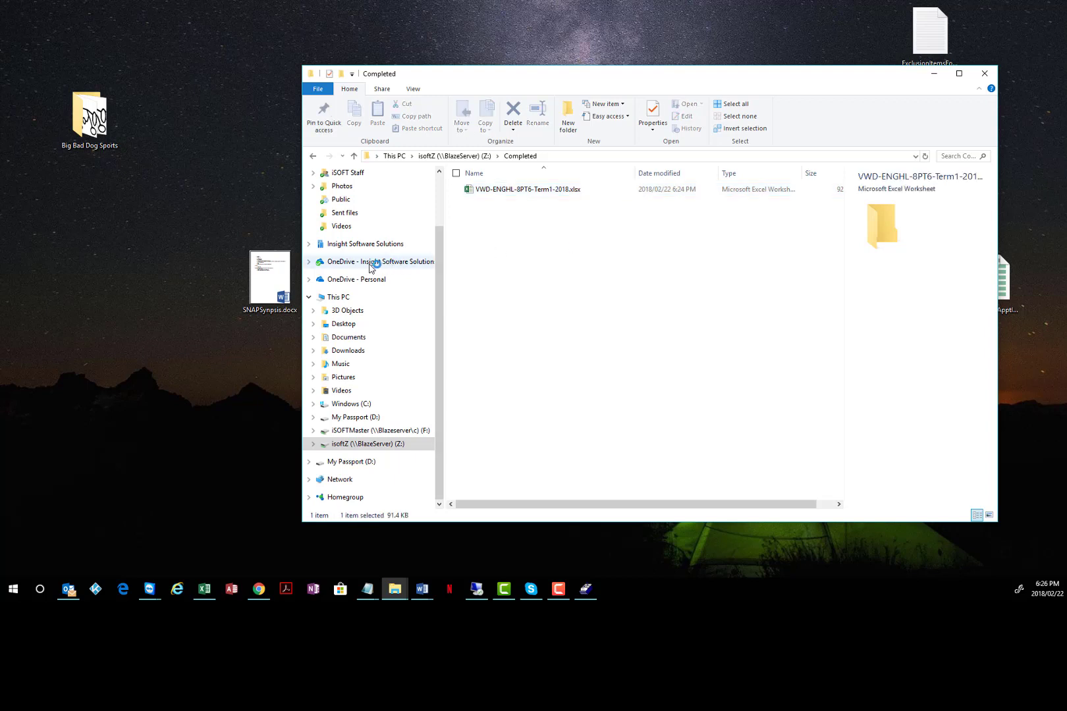
- Browse the Insight Software Solutions Team Site to FrontOFFICE, inspect its Marksheets folder and return to FrontOFFICE
scroll(369, 270, up, 5)
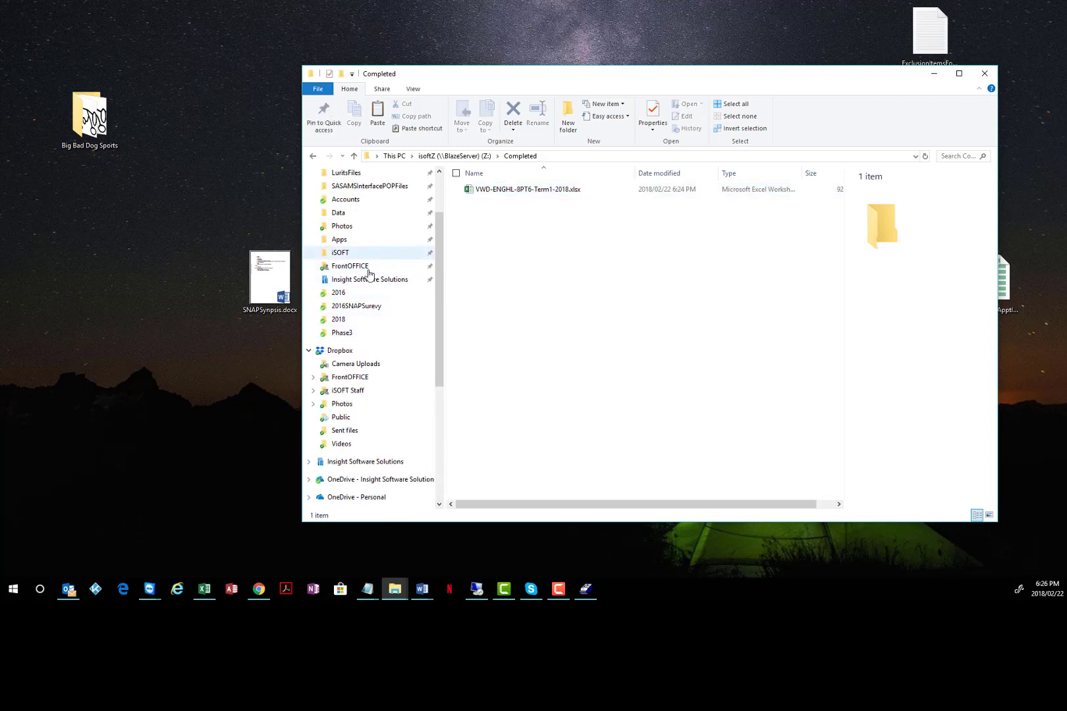
click(360, 281)
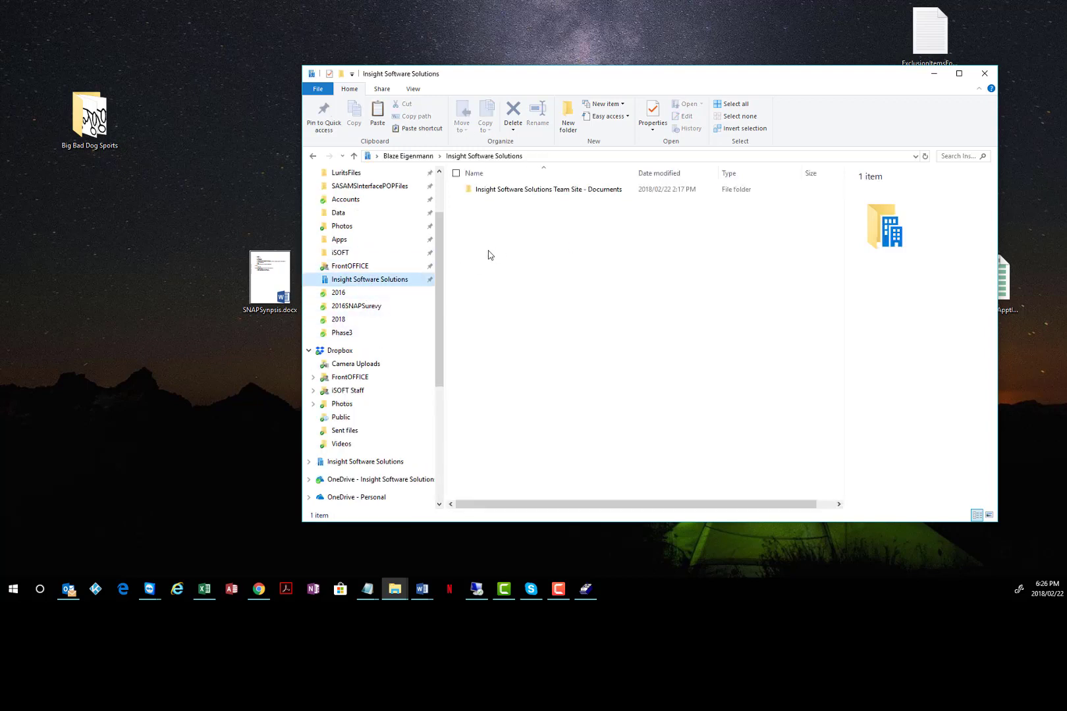
double_click(497, 193)
double_click(498, 194)
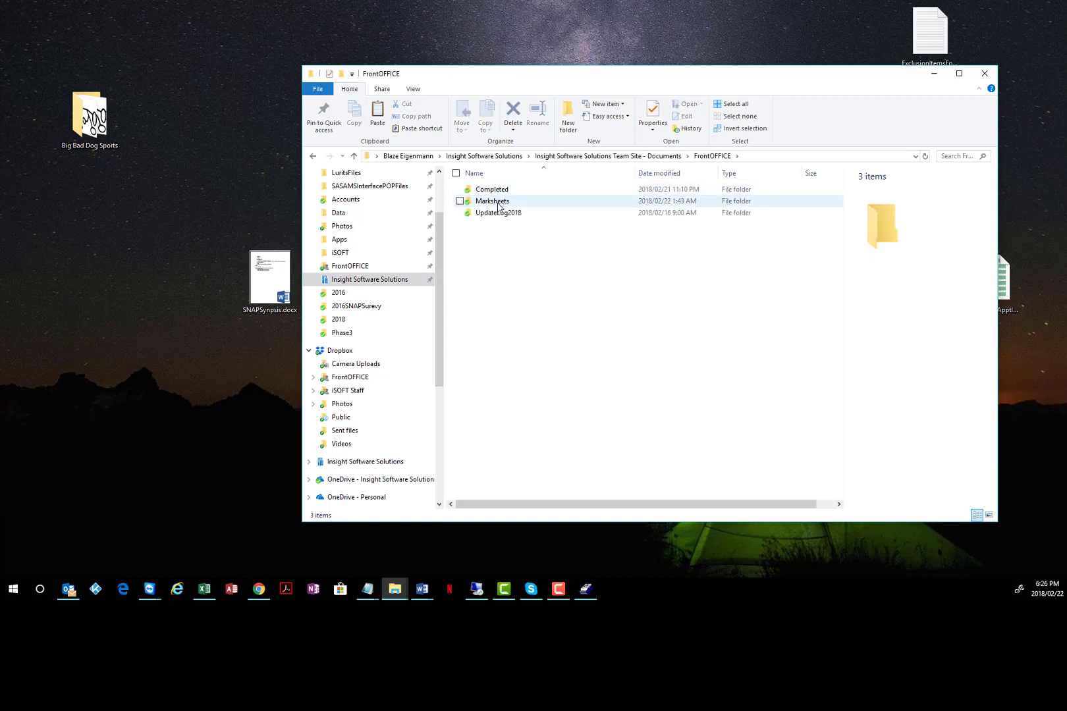
click(495, 203)
double_click(495, 202)
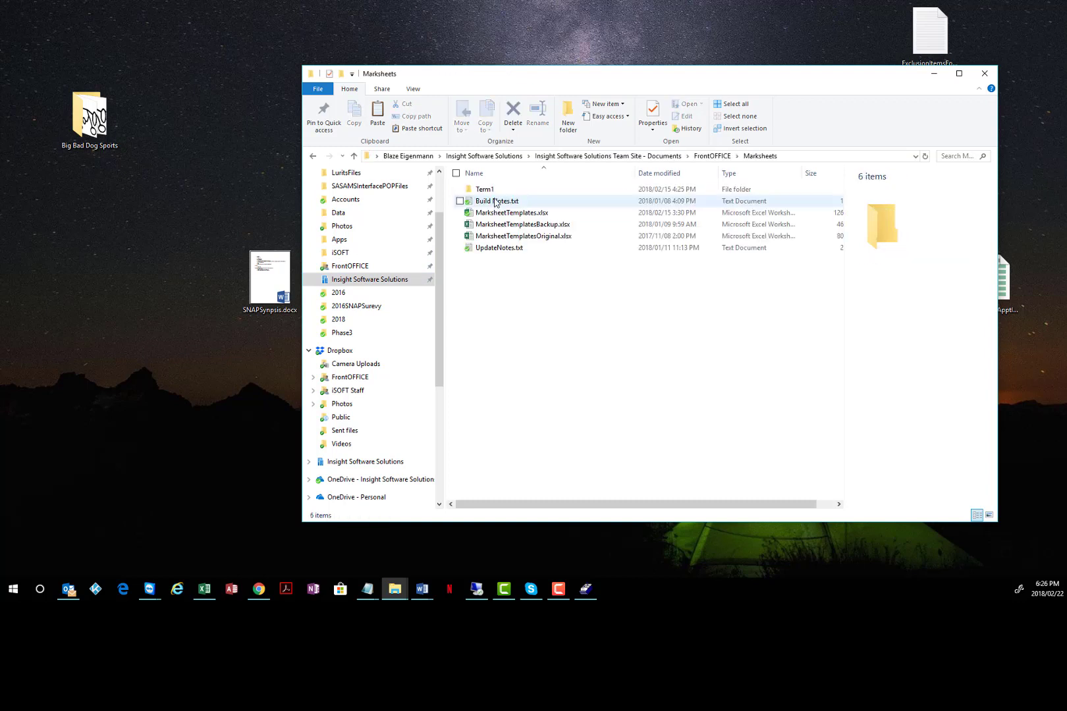
click(712, 157)
- Open the team site's FrontOFFICE Completed folder and paste the copied marksheet file there
double_click(507, 192)
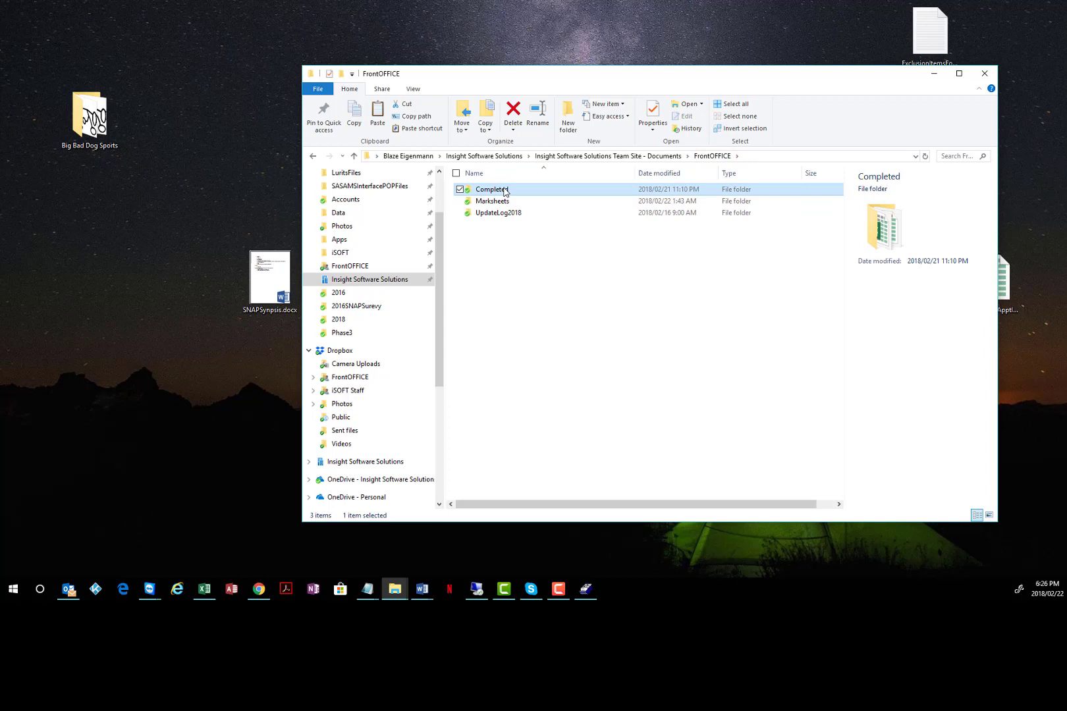
right_click(501, 254)
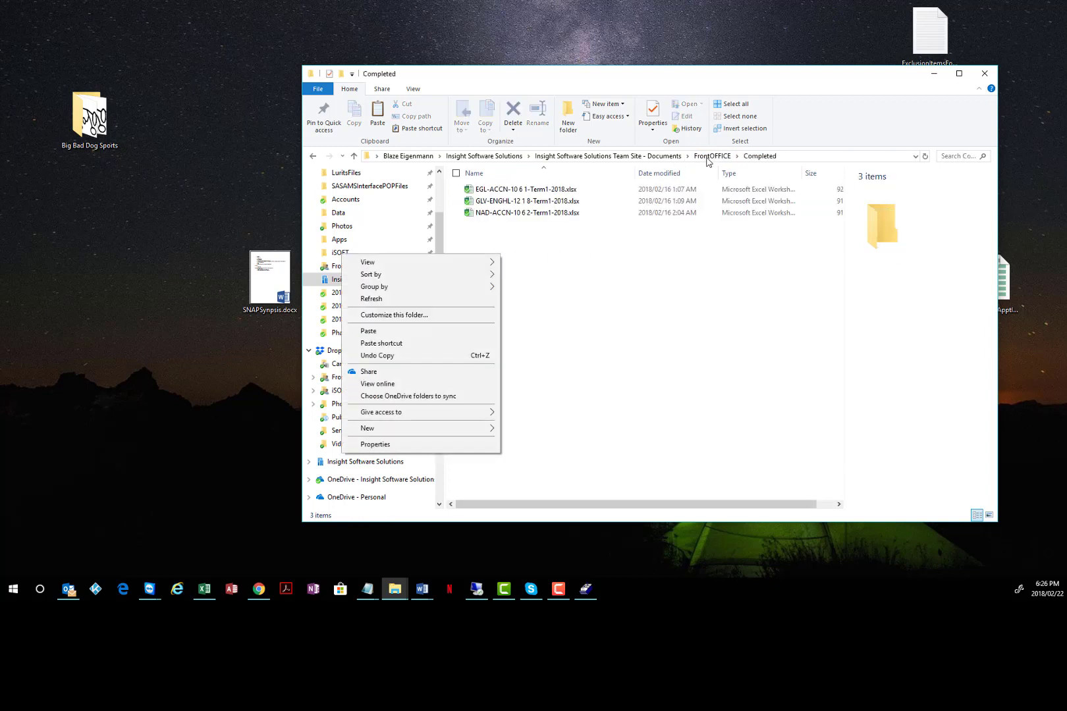
click(378, 332)
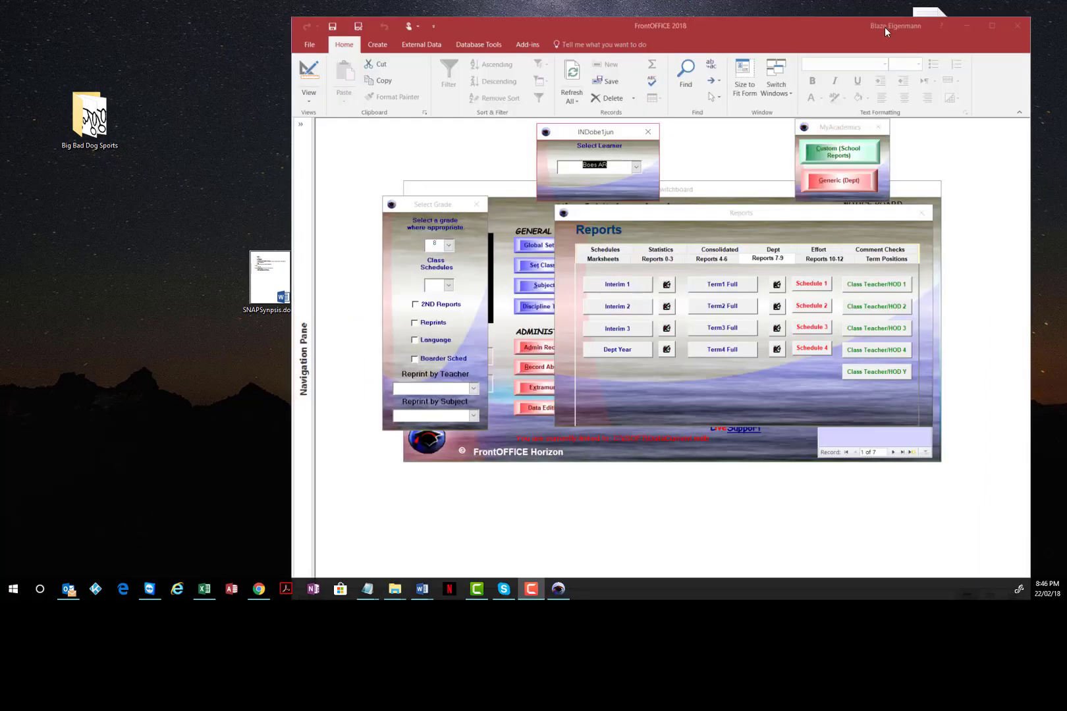
- Switch to FrontOFFICE, preview the Term 1 report of the currently selected 8PT6 learner and enlarge it
click(636, 168)
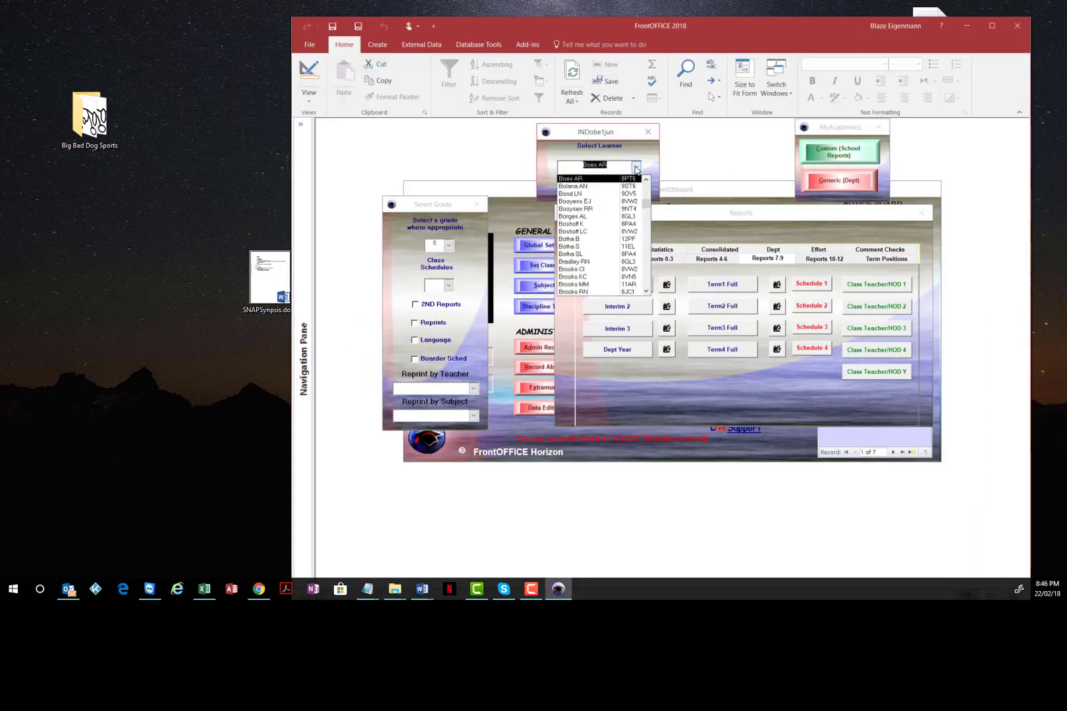
click(578, 180)
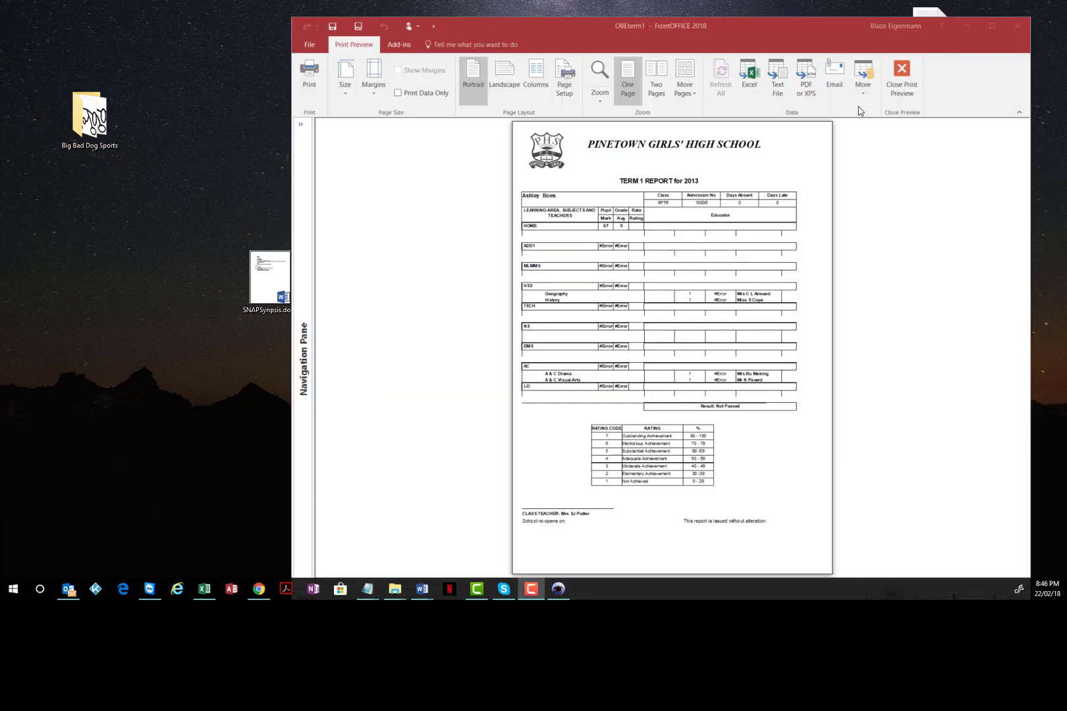
click(638, 253)
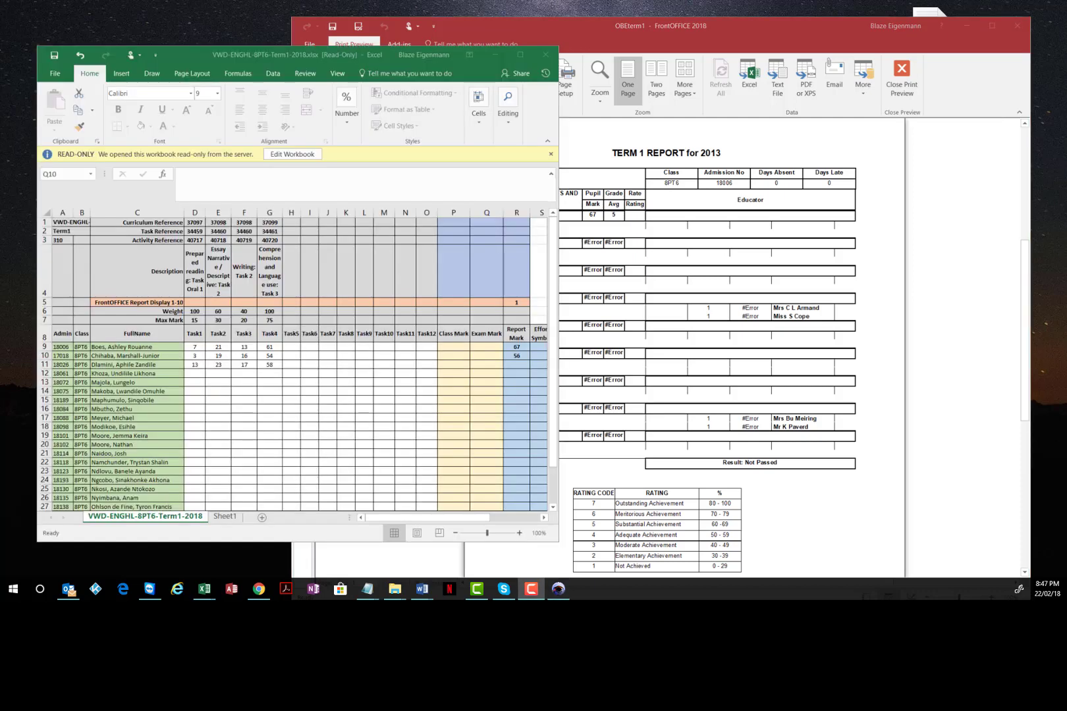
- Inspect the Report Mark formula of the first learner in the marksheet, and bring the FrontOFFICE report forward
click(156, 348)
click(157, 347)
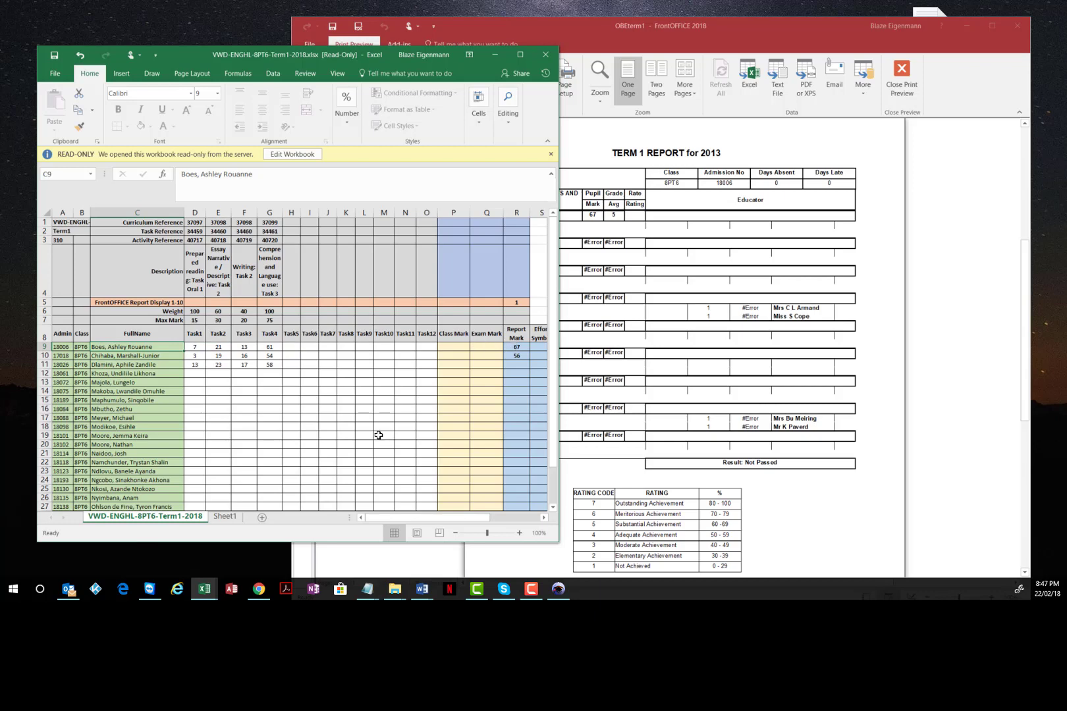
click(516, 346)
click(711, 43)
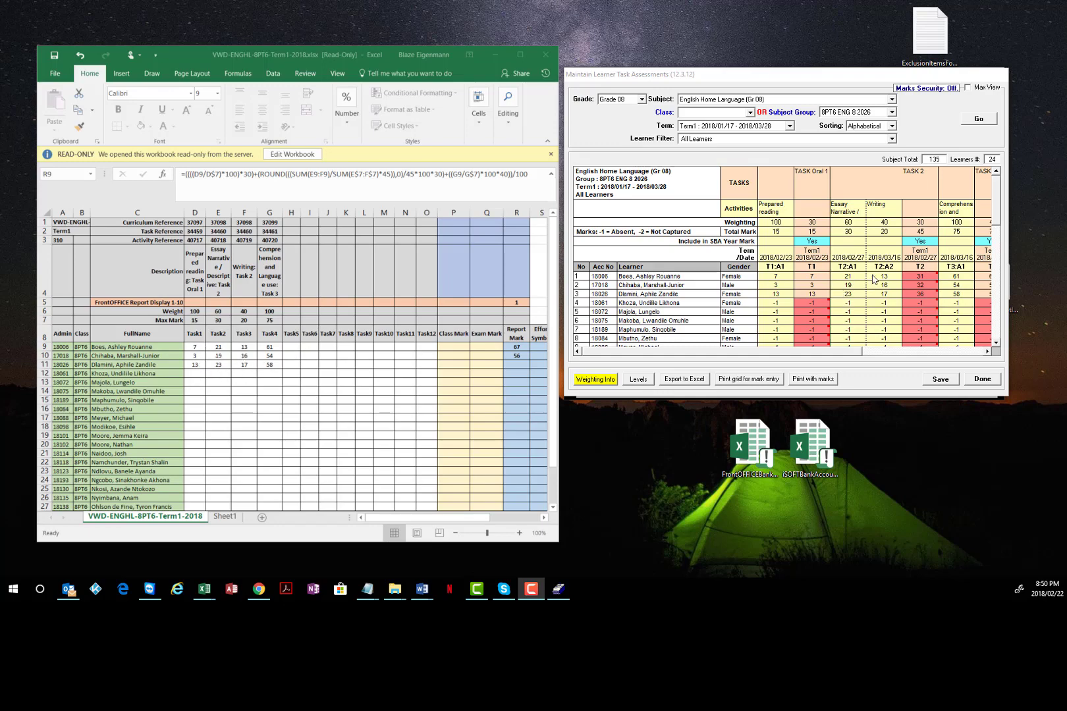
- Review the 8PT6 English marks in Maintain Learner Task Assessments in Max View, then restore the window and show its Term % and Level columns
click(967, 87)
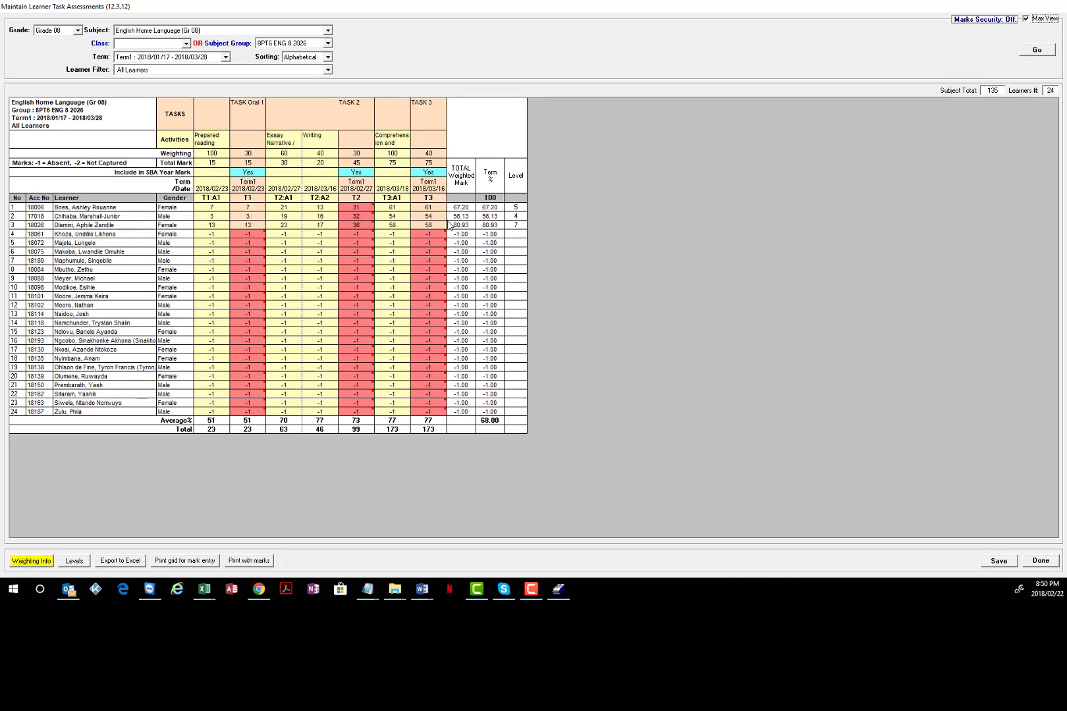
click(1028, 21)
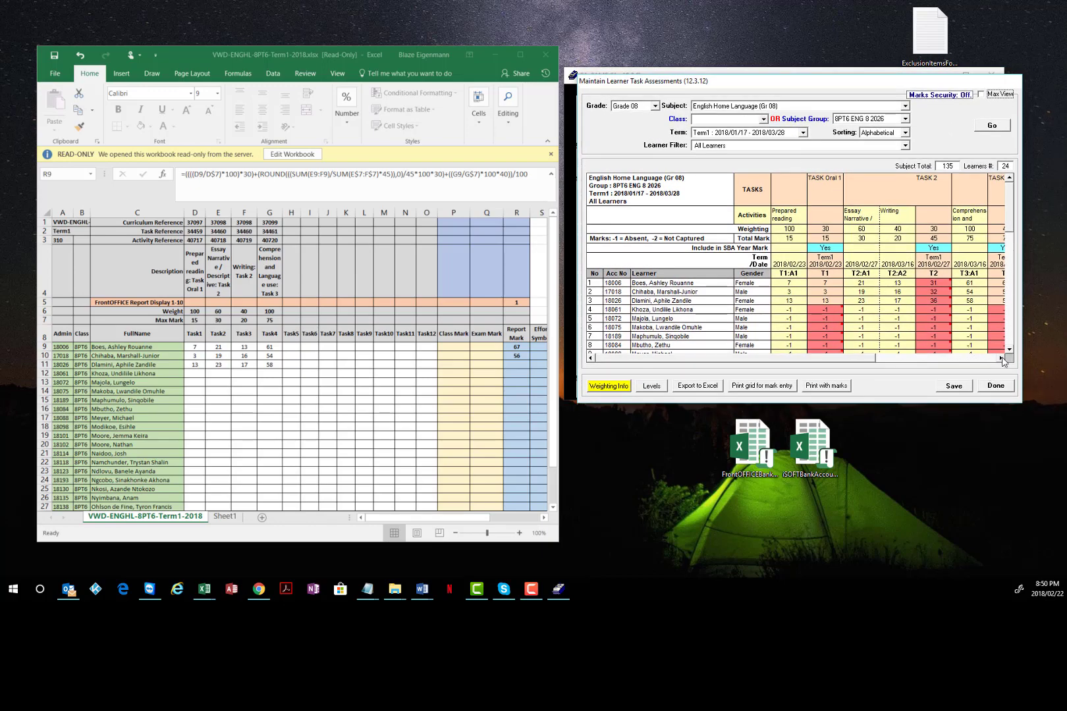
click(1002, 359)
click(1001, 359)
click(1002, 358)
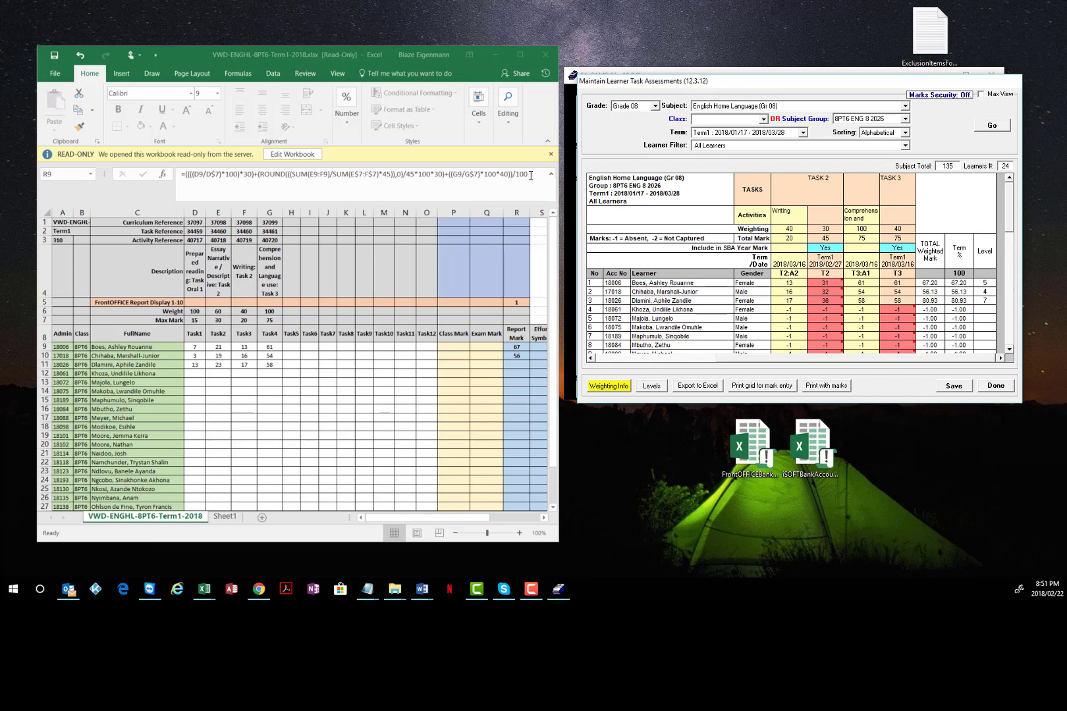
- Copy the Report Mark formula from cell R10 of the marksheet into R11 for the third learner
click(405, 173)
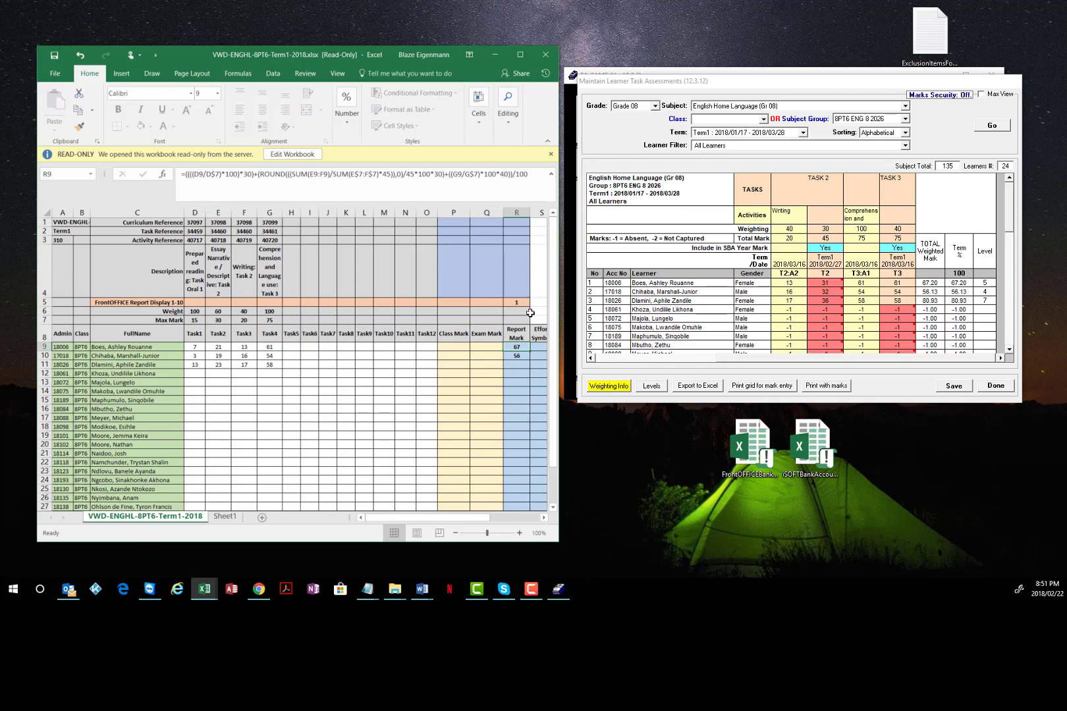
key(Down)
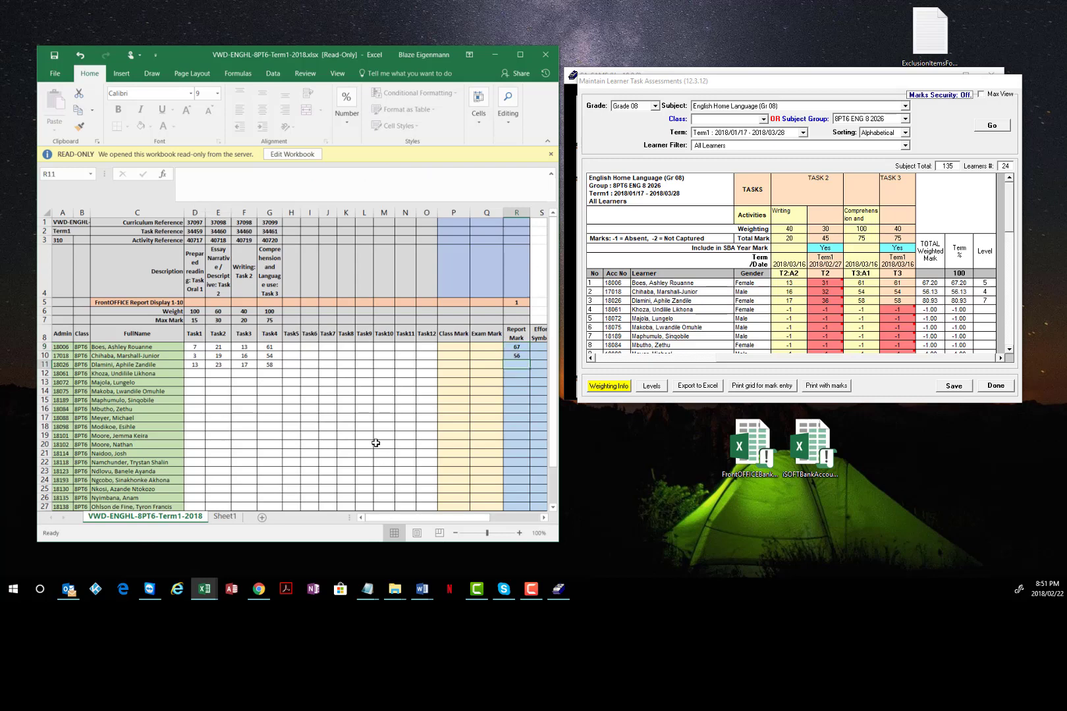
key(shift+F10)
click(547, 157)
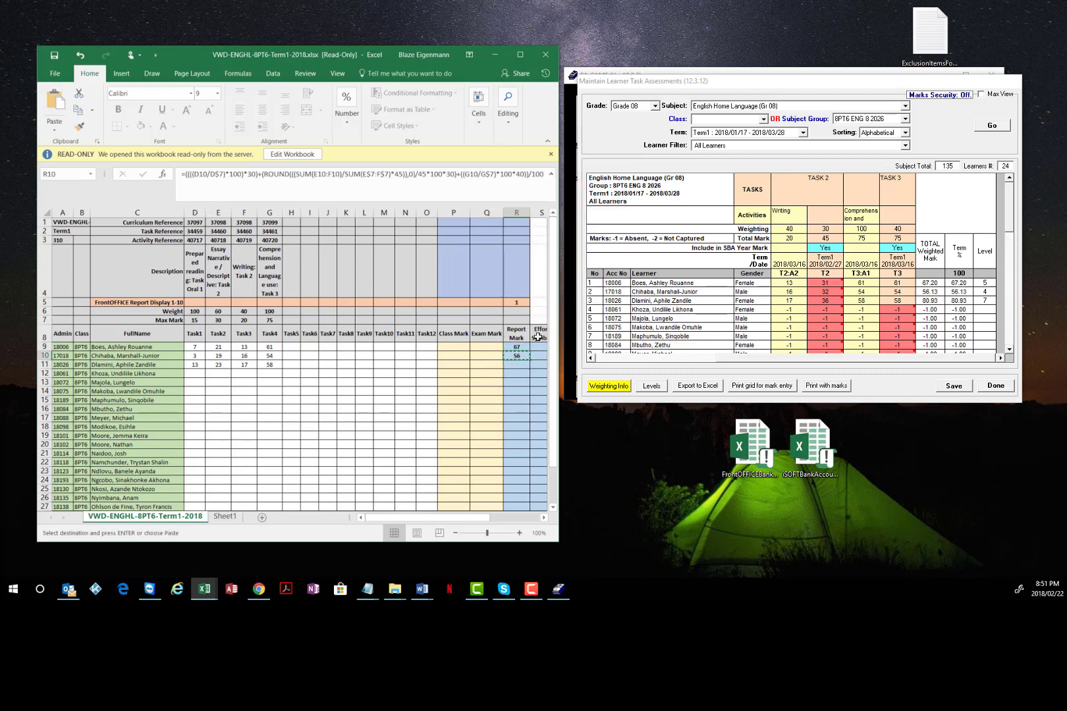
key(Down)
key(shift+F10)
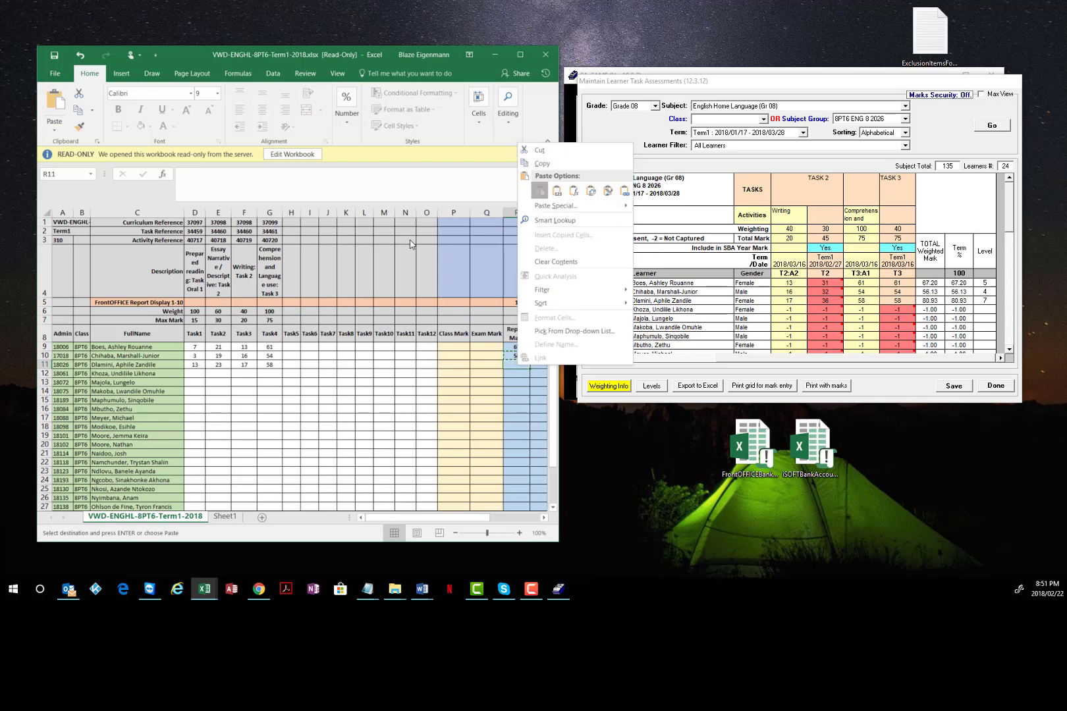
click(540, 191)
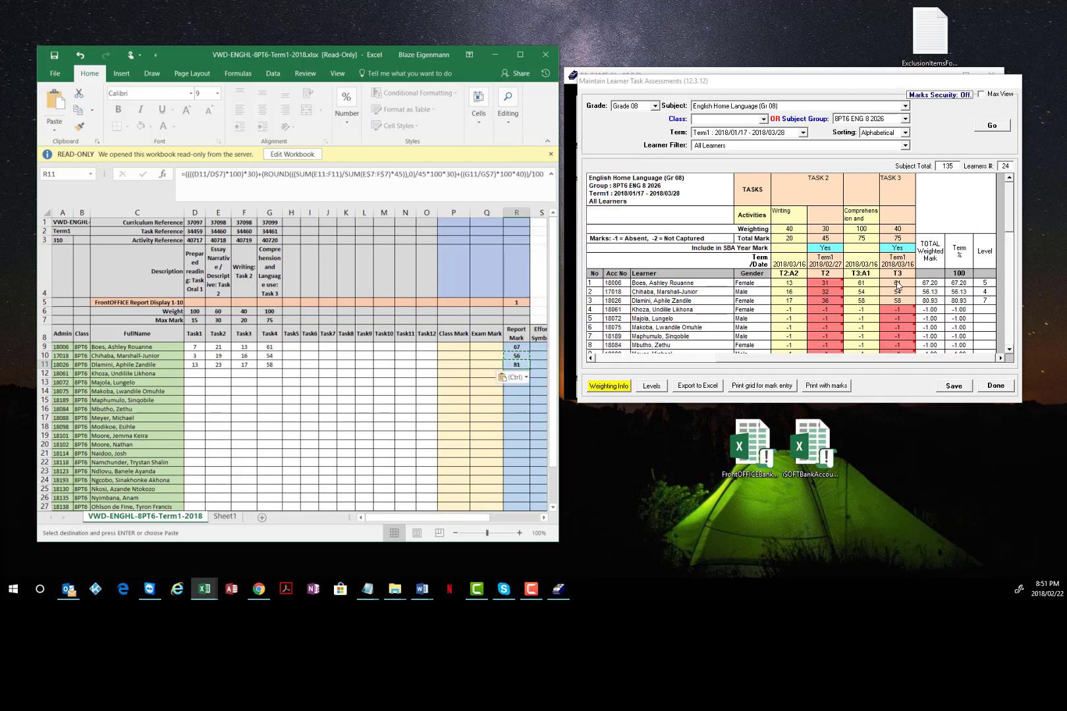
click(897, 313)
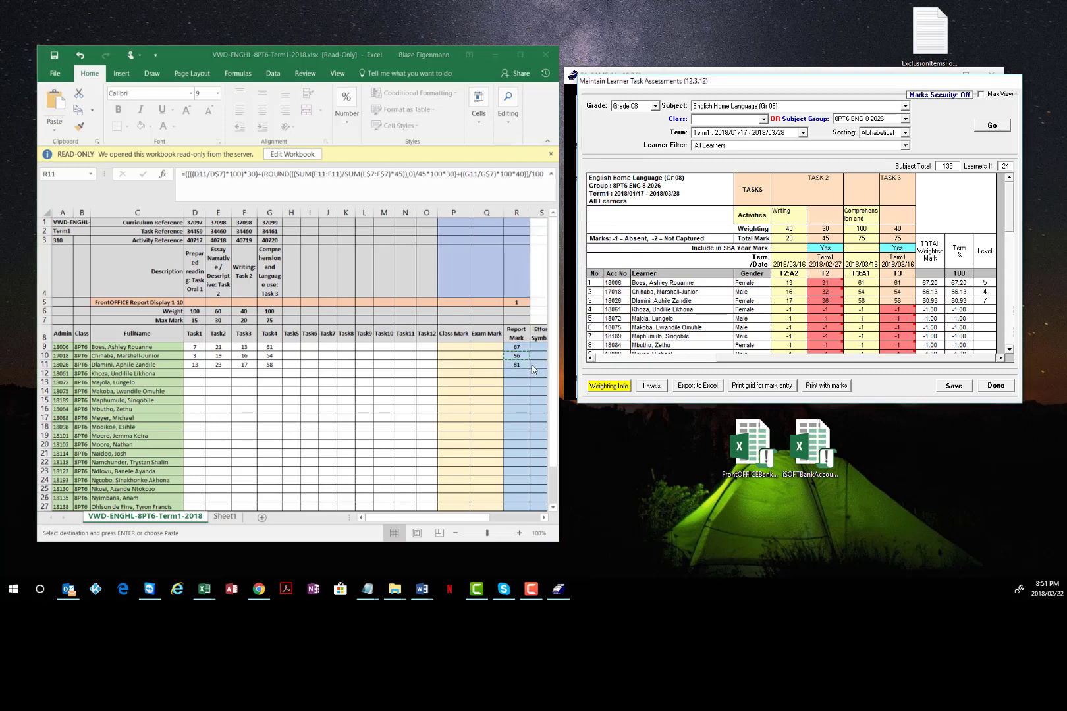
- Switch to the FrontOFFICE Match All datasheet, place it beside the marksheet and check the first two learners' Term1 marks
key(alt+Tab)
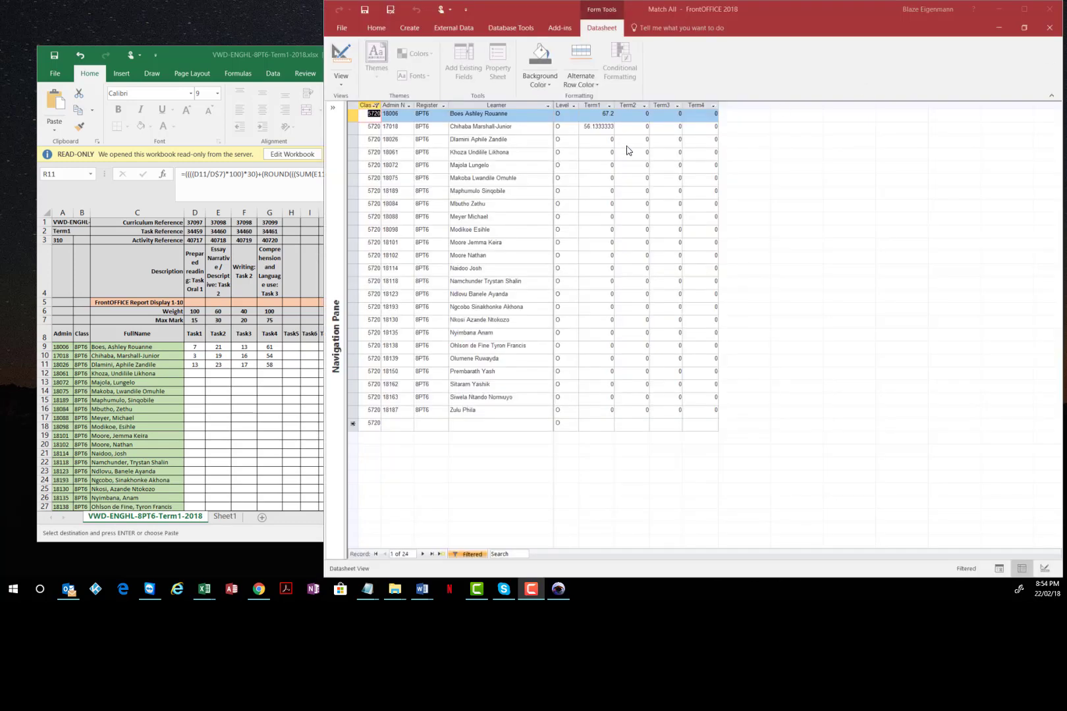
click(592, 105)
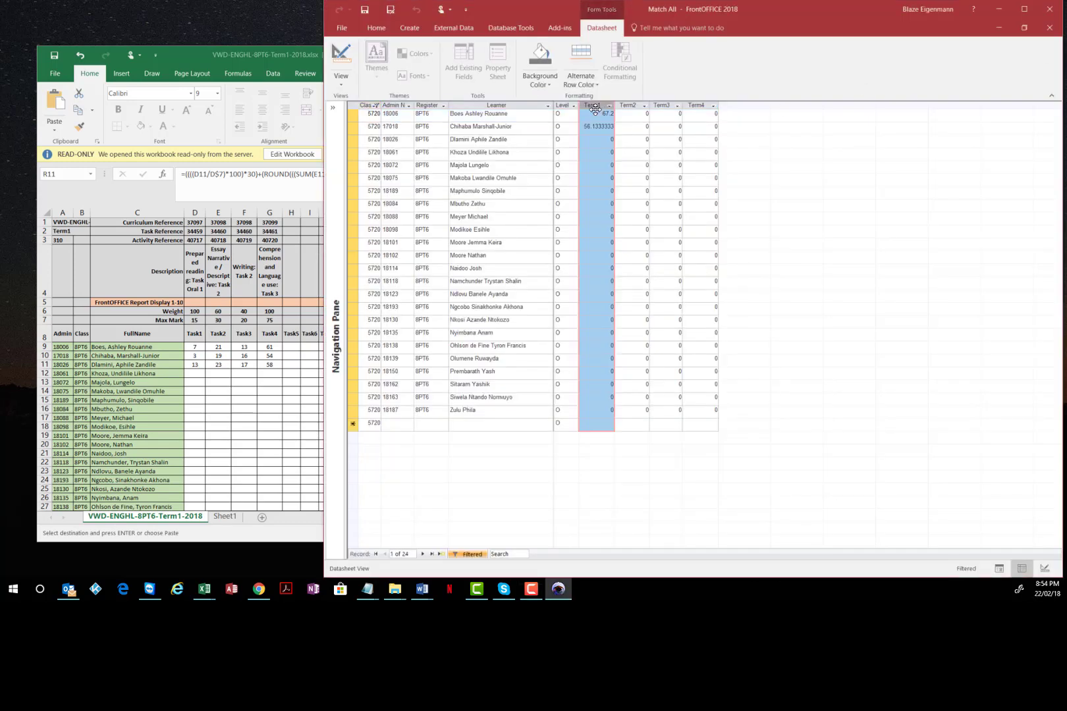
drag(764, 7, 963, 9)
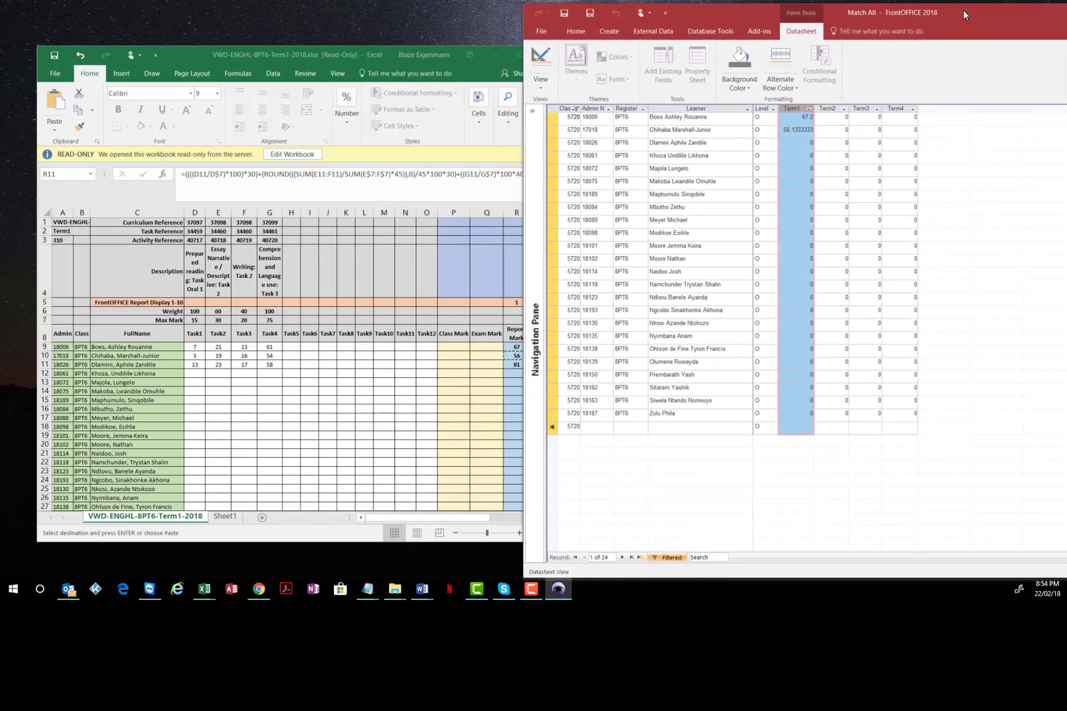
click(804, 119)
drag(792, 119, 825, 128)
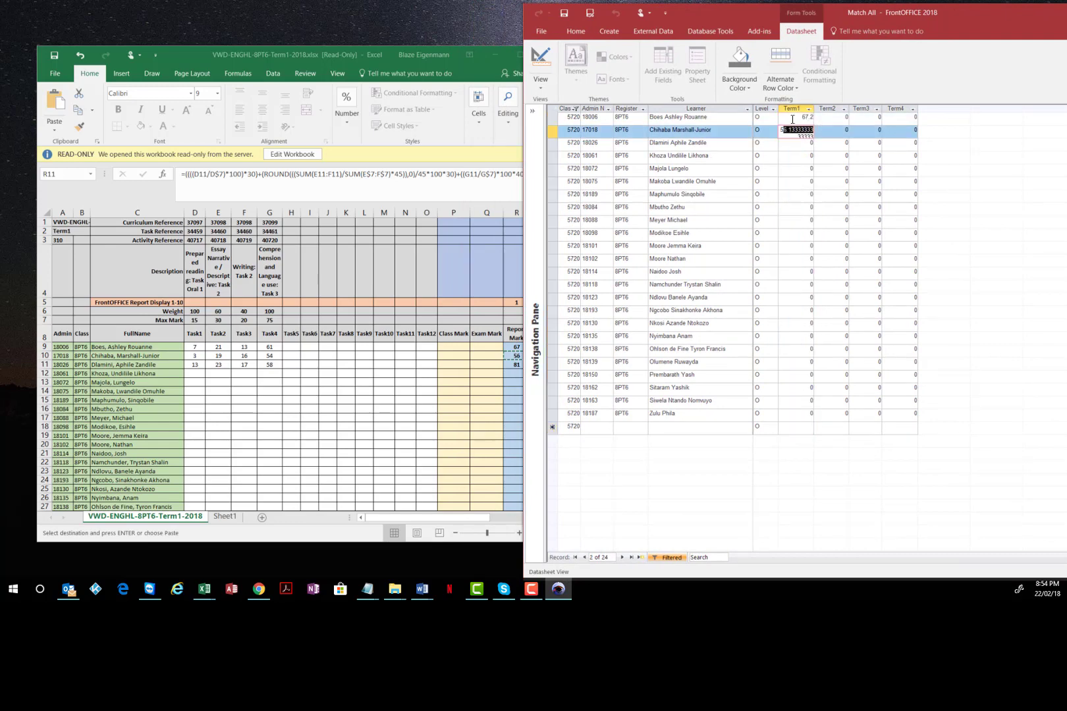
click(804, 119)
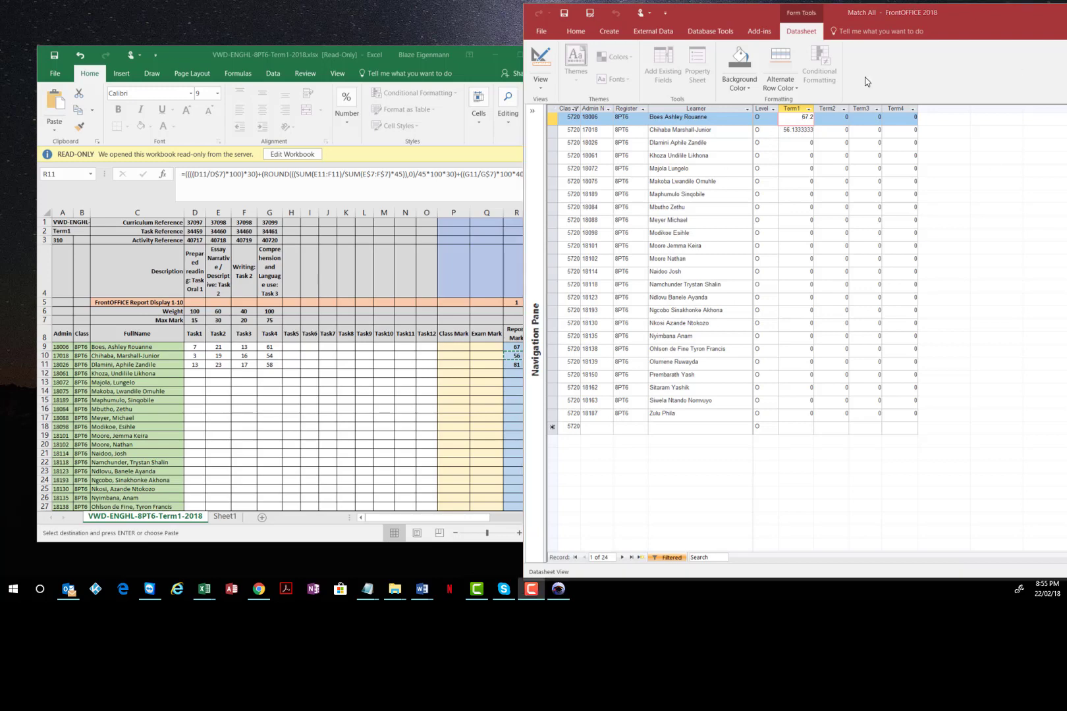
click(783, 131)
key(Up)
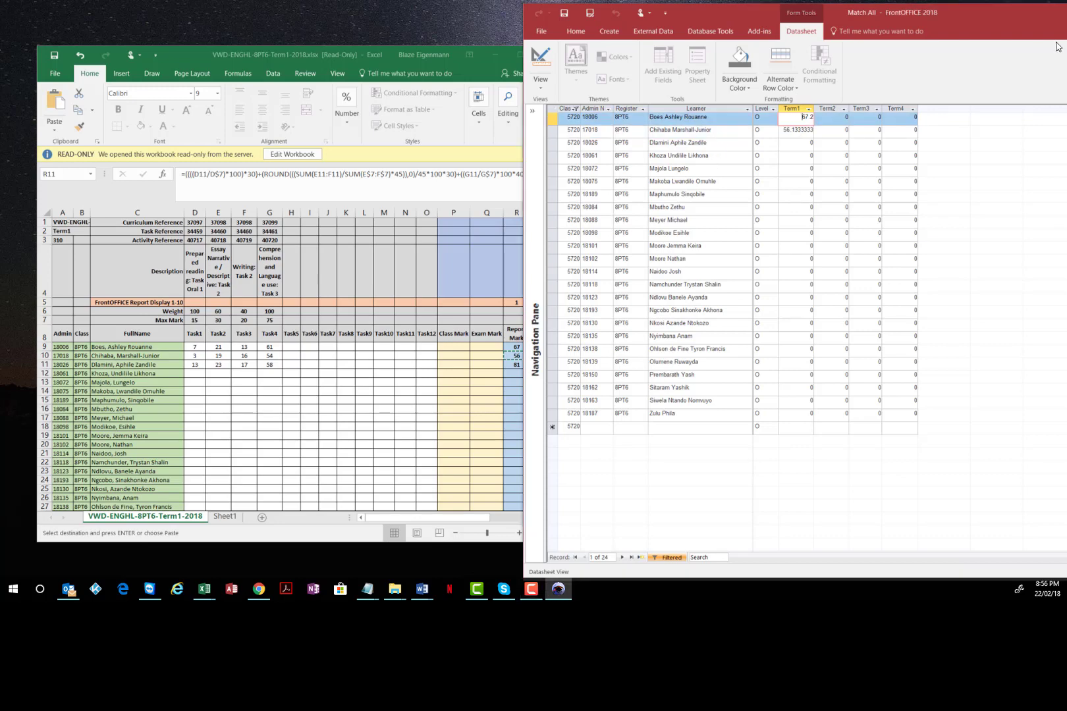
- Close the Classes list and the MySetClasses form, and open the English Home Language 8PT6 marks and comments datasheet
drag(962, 14, 834, 18)
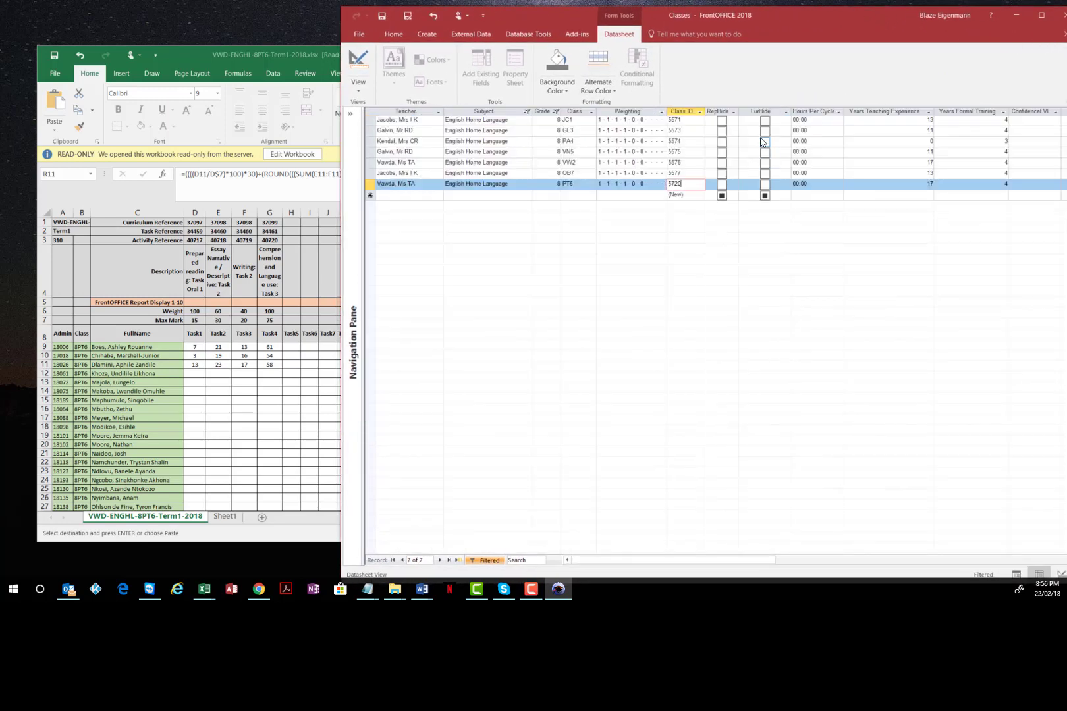
click(1063, 34)
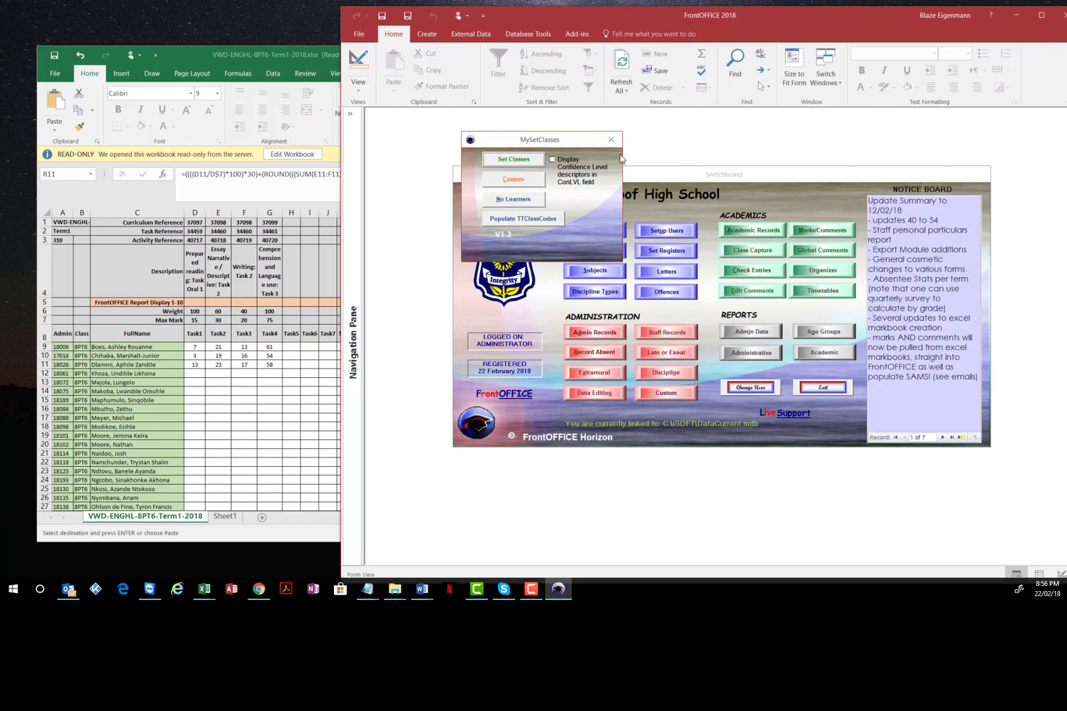
click(611, 140)
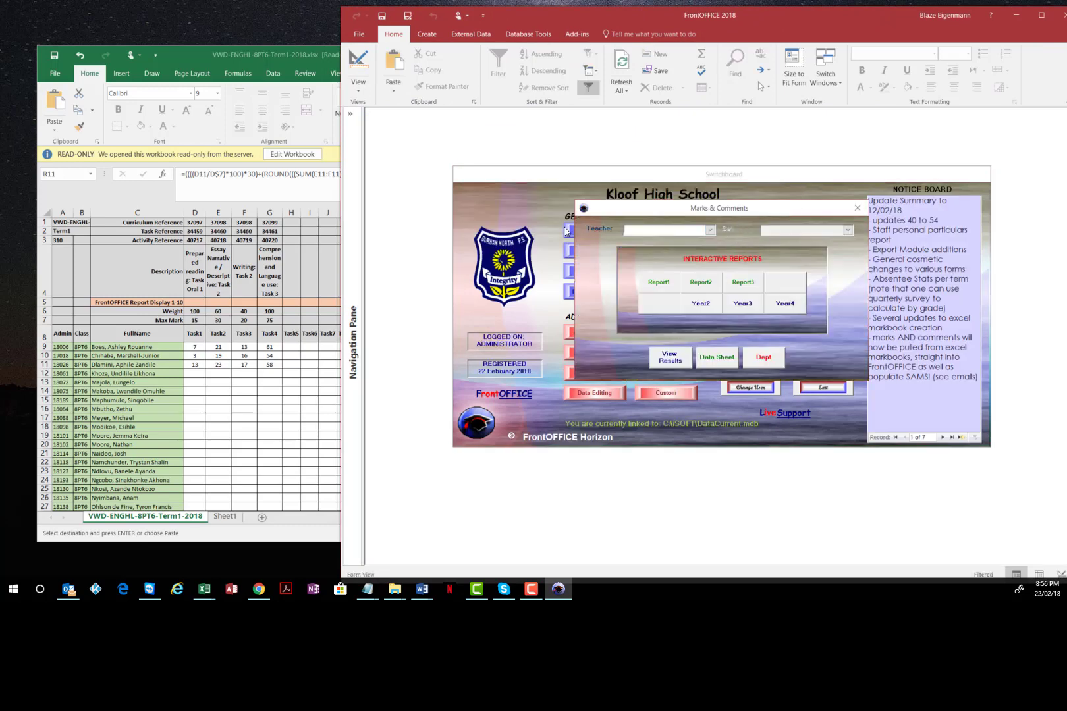
click(857, 208)
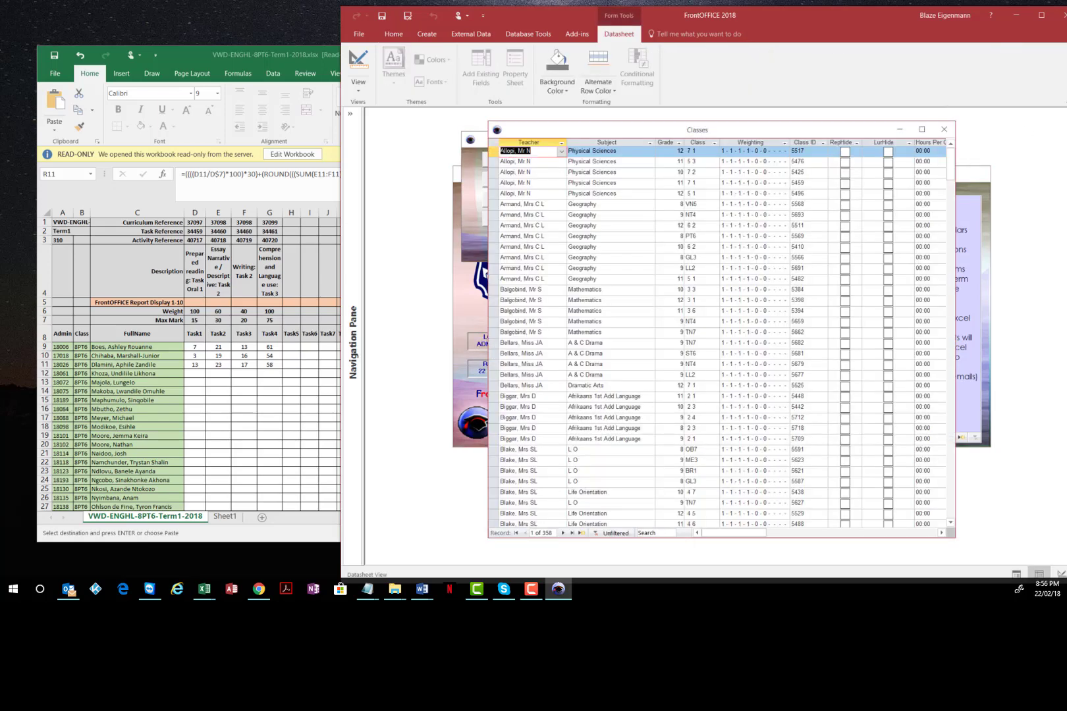
key(F10)
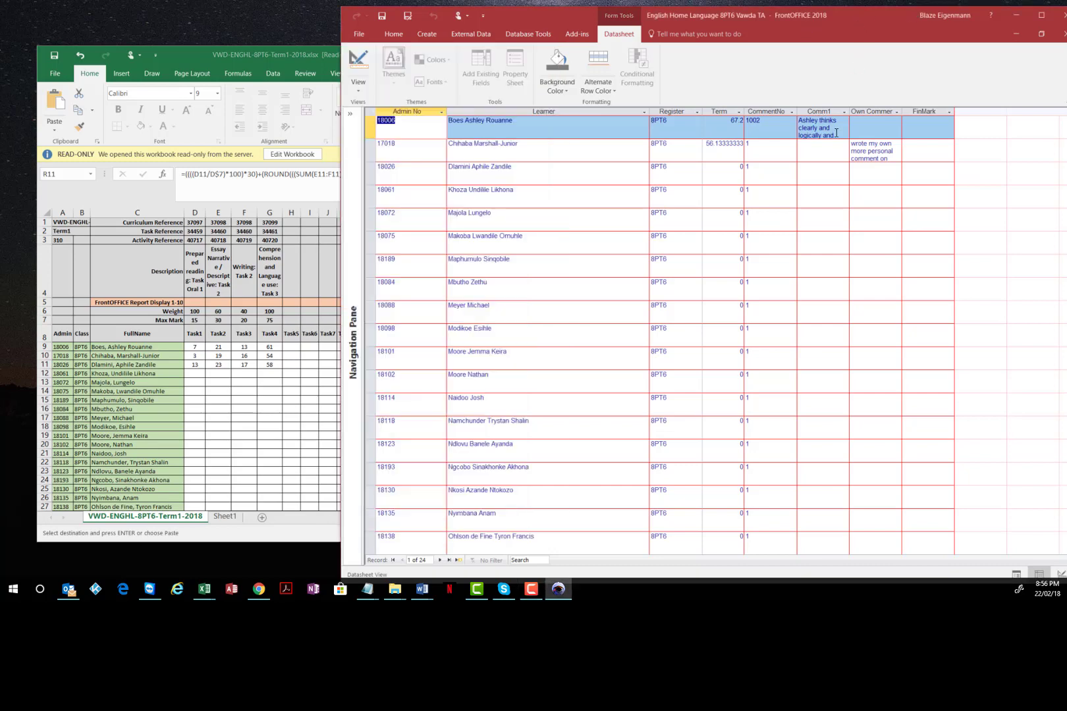
- Examine the CommentNo, Comm1 and own comment entries of the first two learners in the 8PT6 datasheet
drag(837, 135, 793, 120)
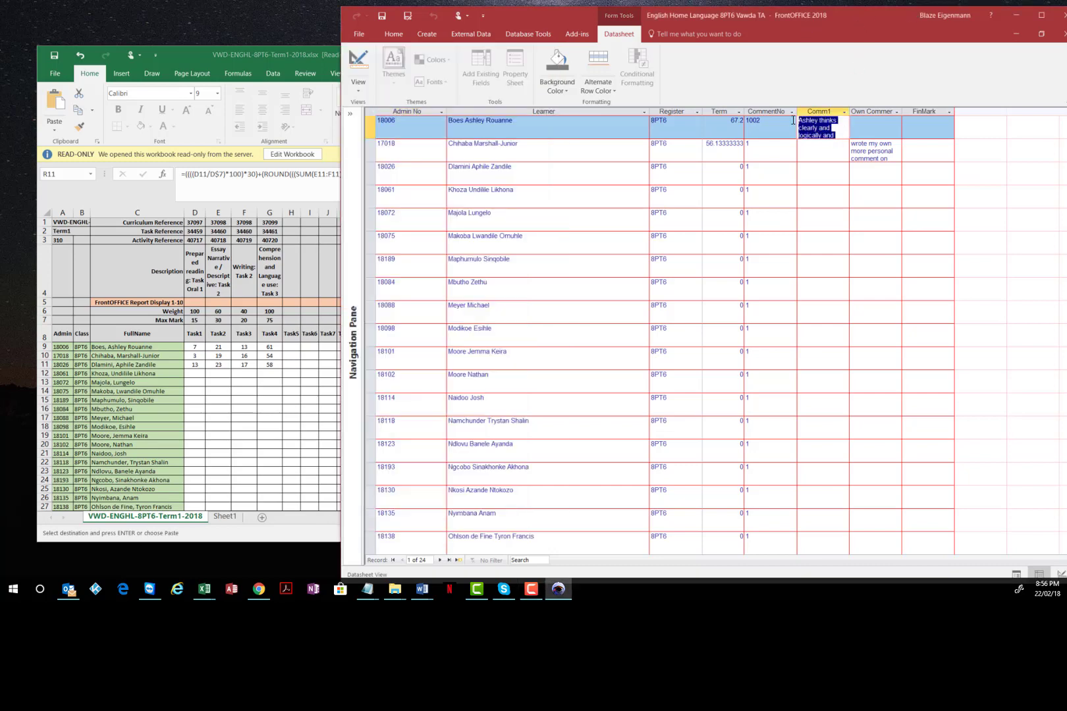
click(847, 130)
drag(890, 160, 779, 120)
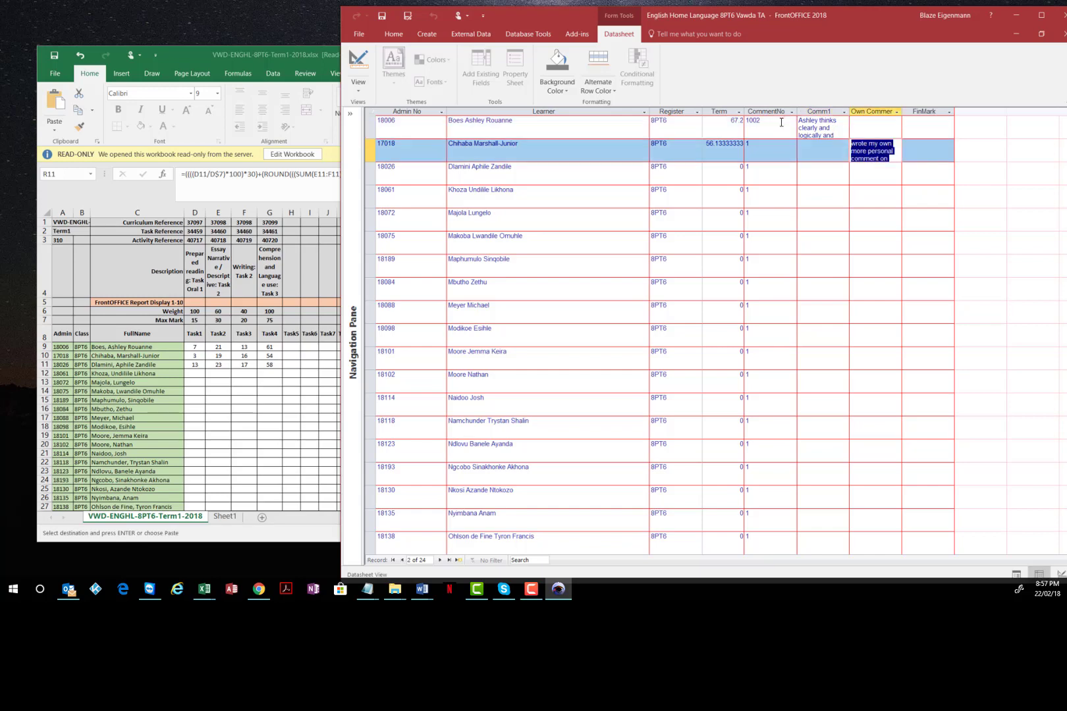
click(779, 120)
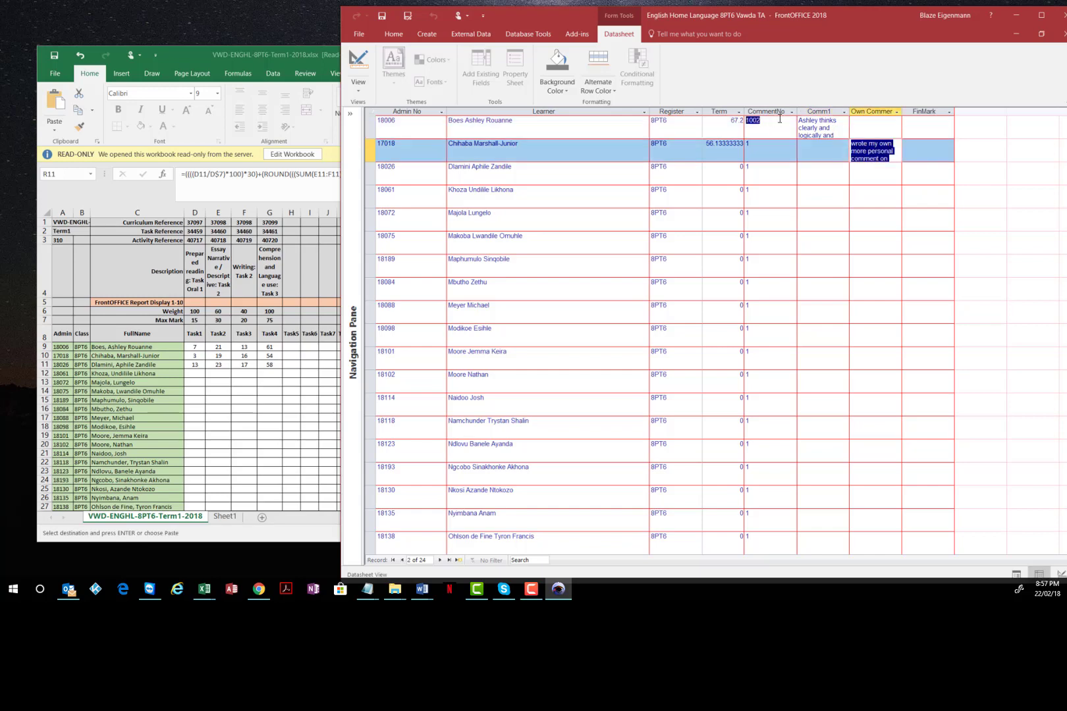
click(826, 112)
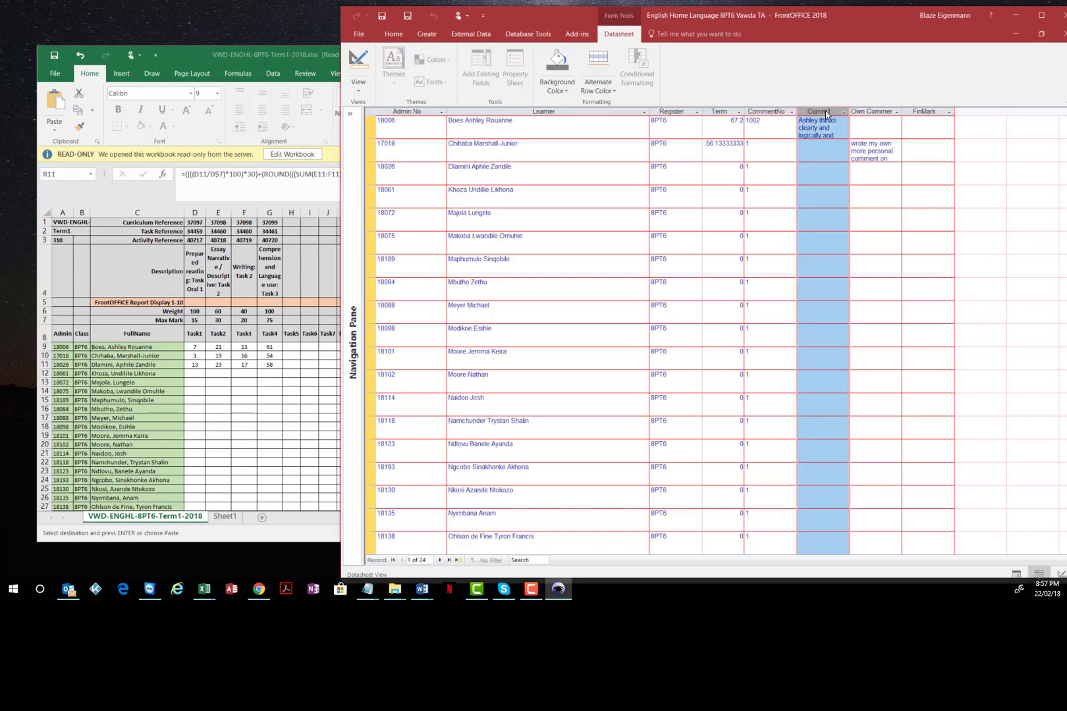
click(825, 145)
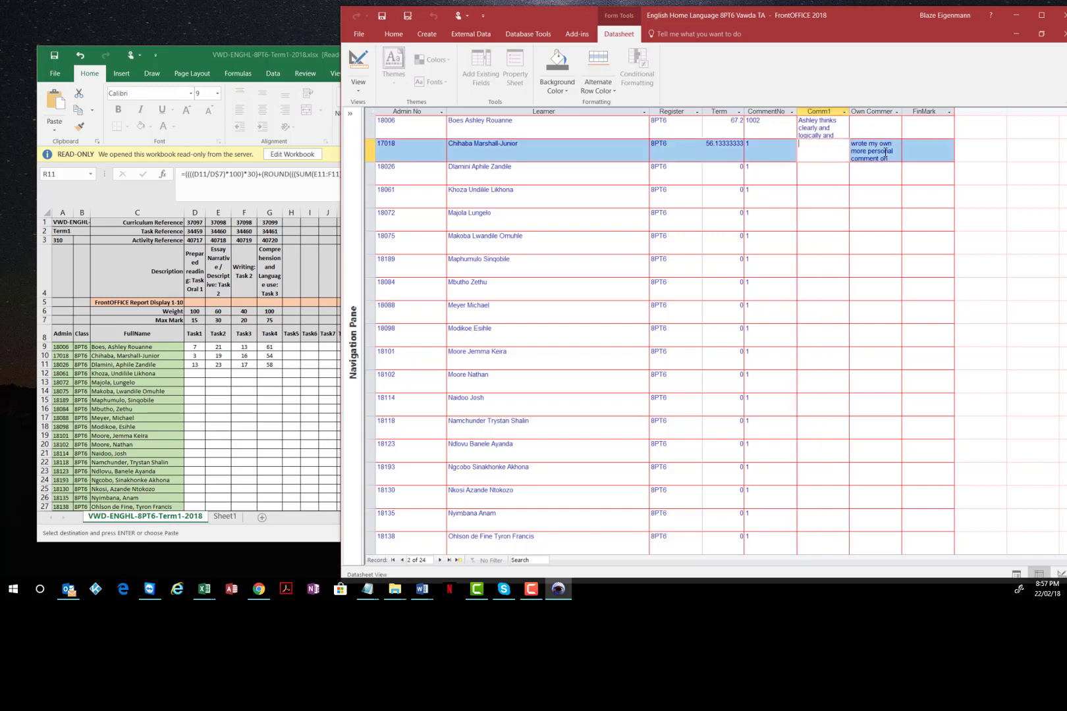
drag(835, 130, 798, 118)
click(745, 120)
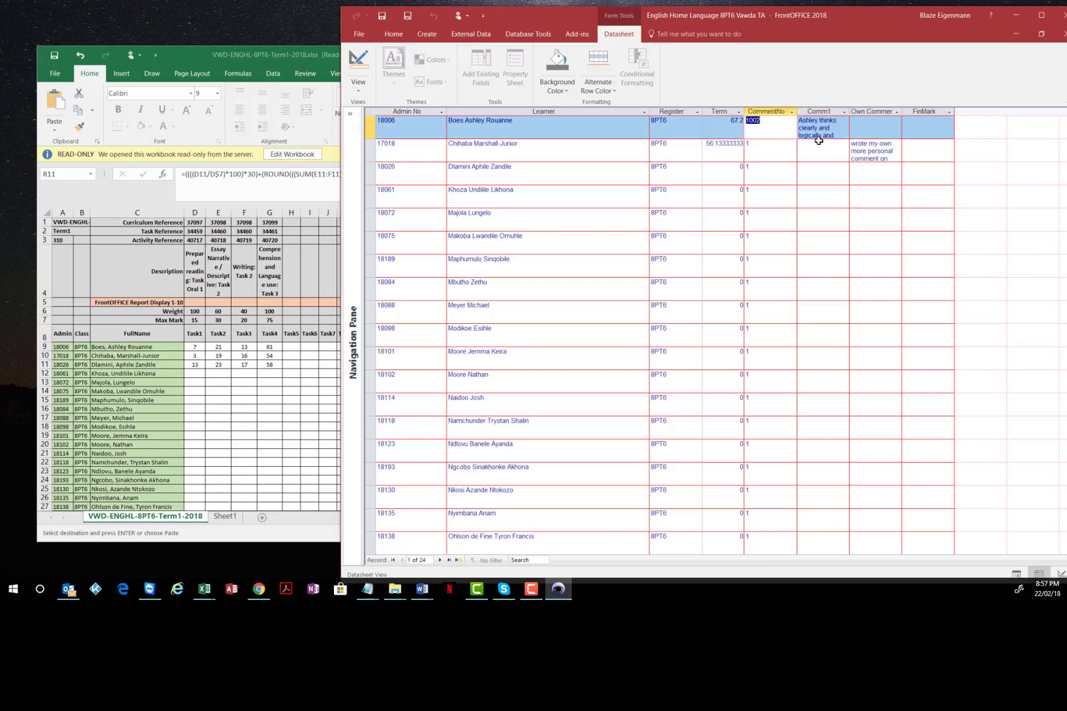
drag(852, 143, 899, 164)
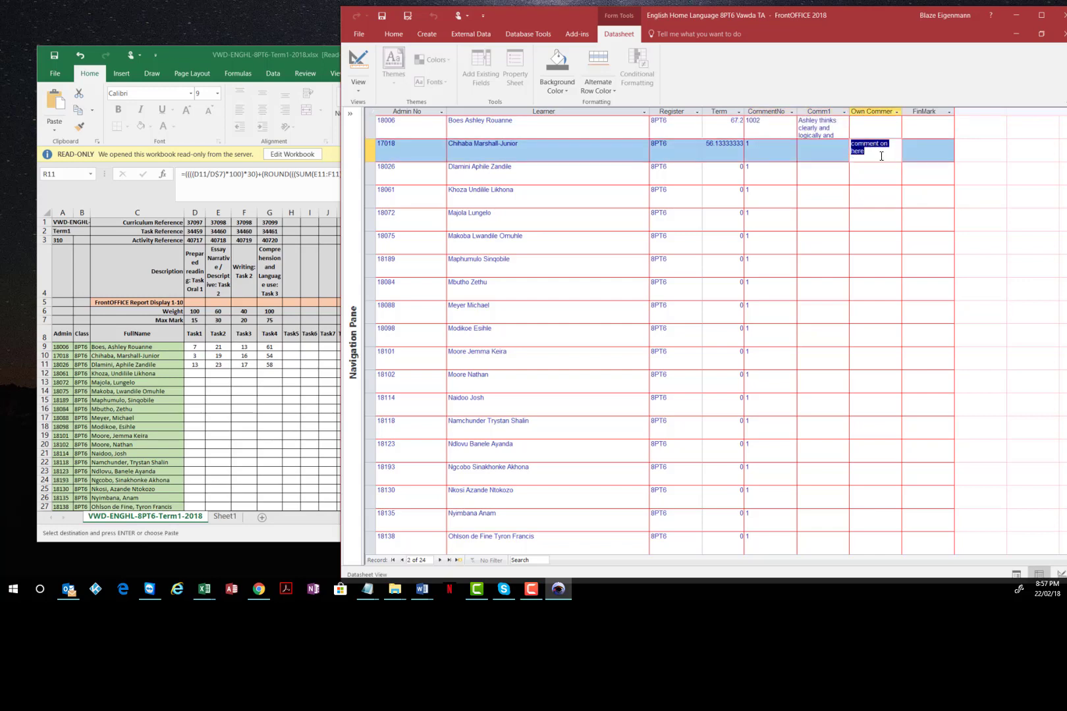
click(883, 156)
click(879, 130)
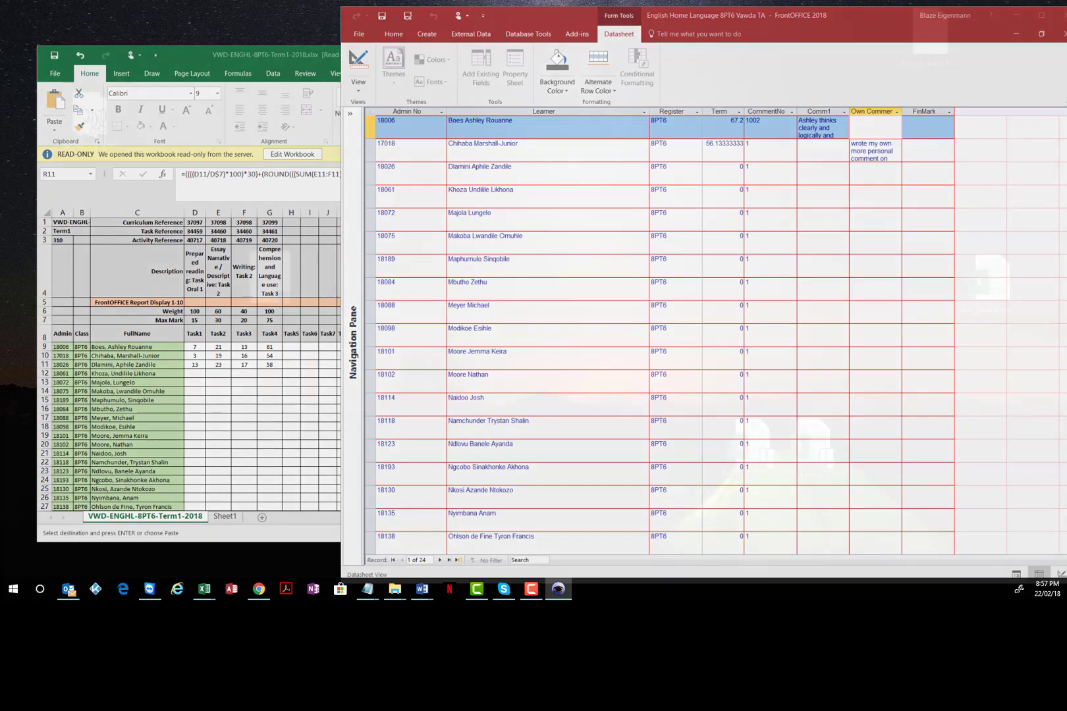
- Switch to the Excel marksheet workbook, view Sheet1 and return to the VWD-ENGHL-8PT6-Term1-2018 sheet
key(alt+Tab)
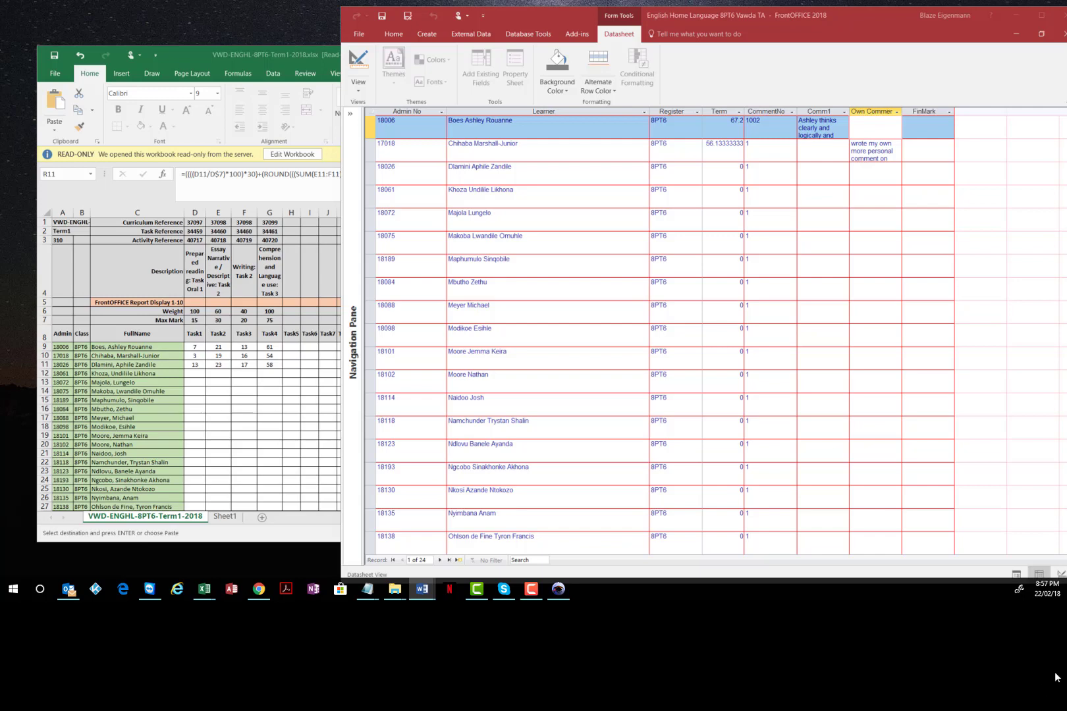
key(alt+Tab)
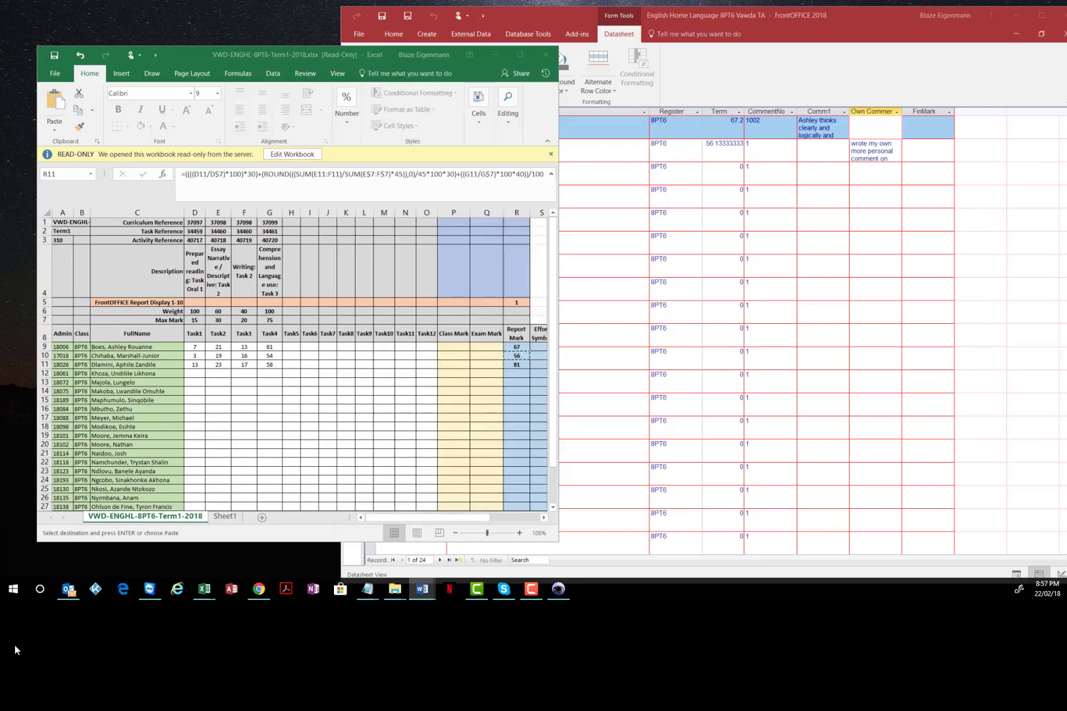
key(ctrl+Page_Down)
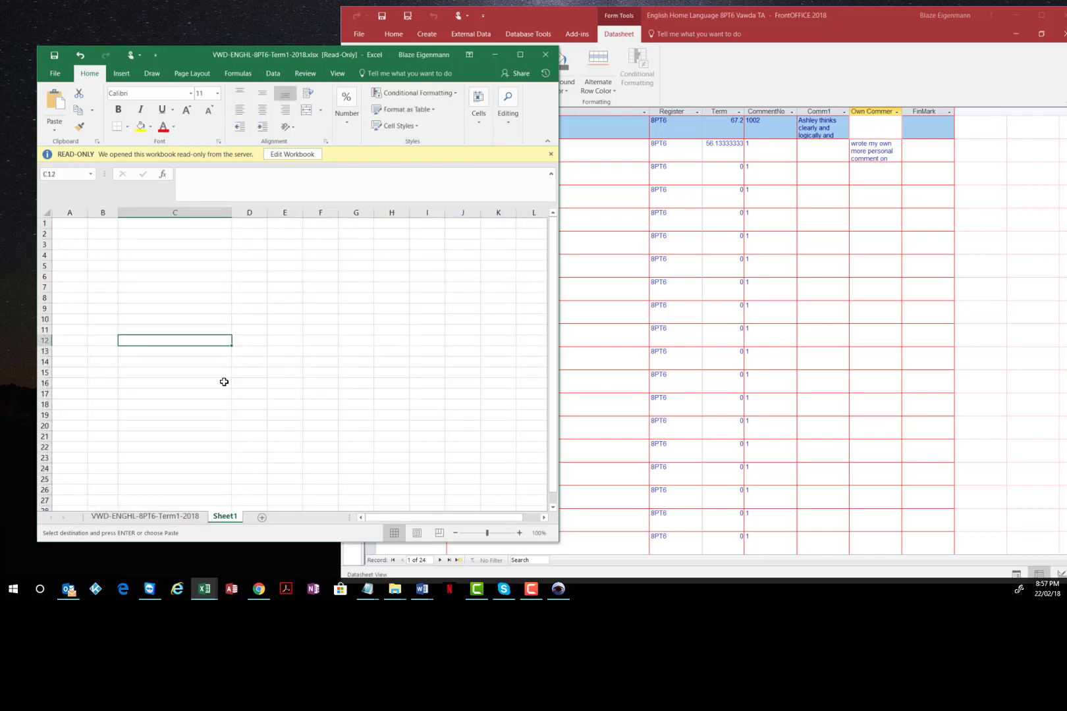
click(152, 518)
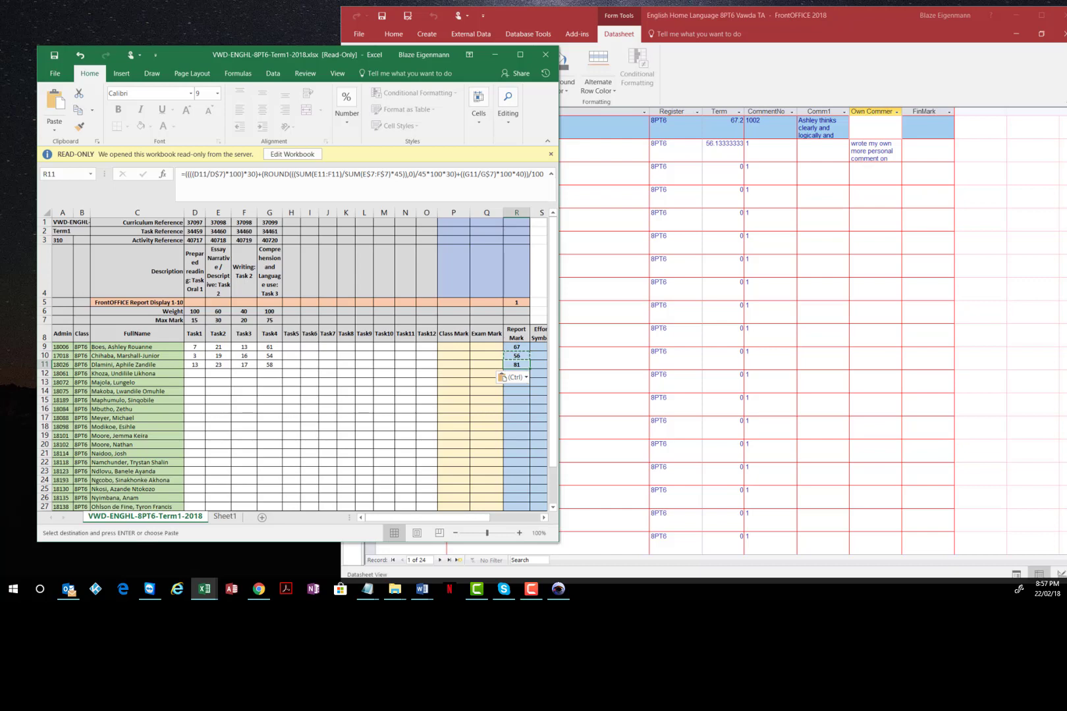
key(alt+Tab)
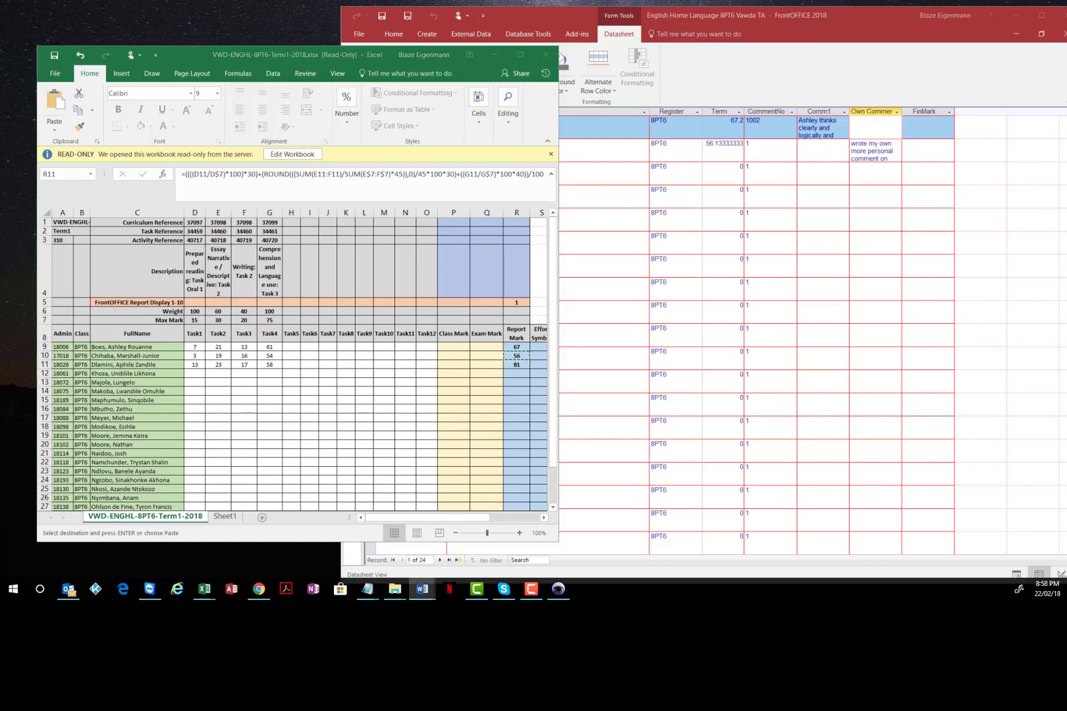